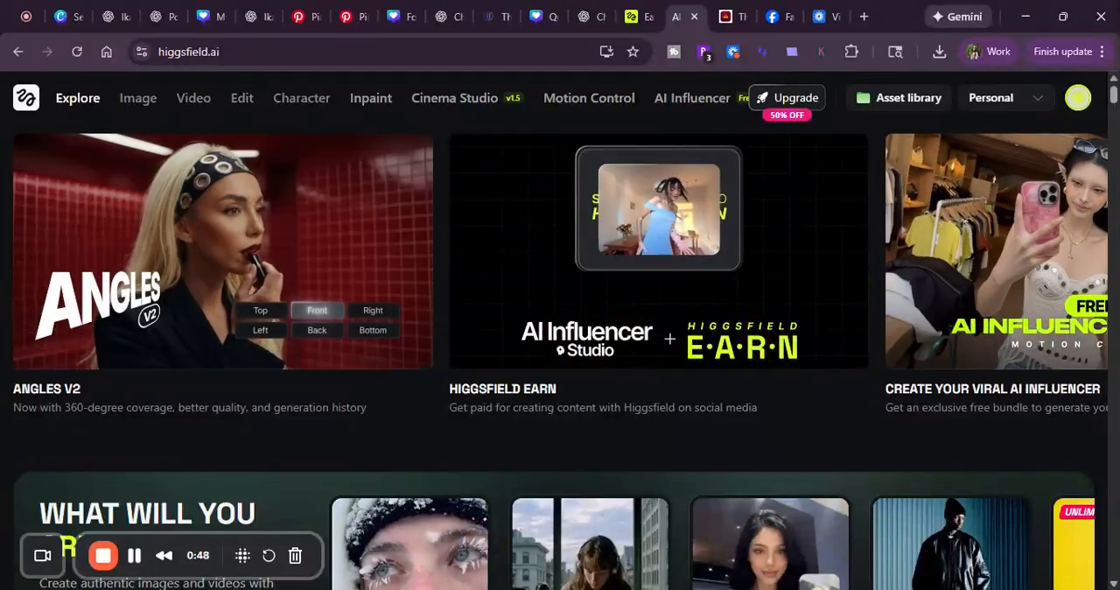
# Step: Open the Kling Motion Control tool from the Top Choice section and dismiss the 85% discount offer
pyautogui.scroll(-6, 370, 426)
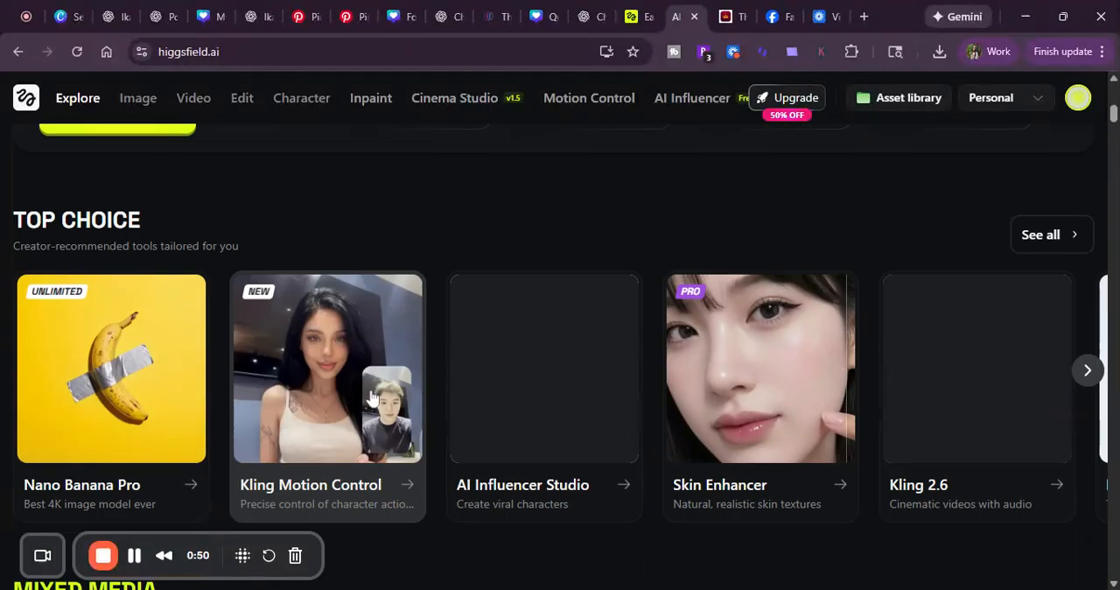
pyautogui.scroll(-2, 371, 396)
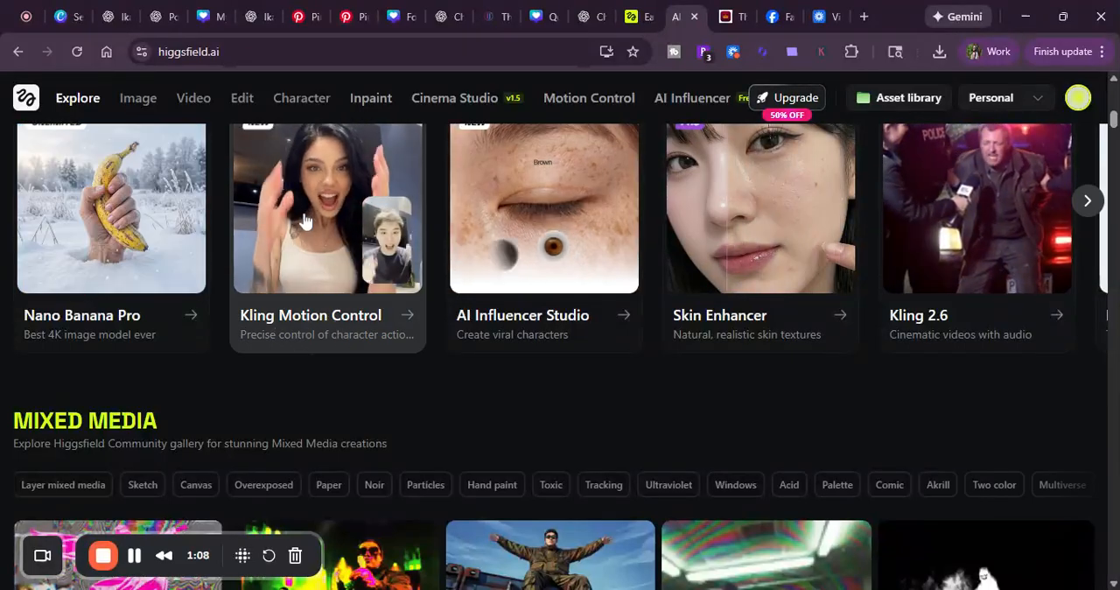
pyautogui.scroll(1, 315, 237)
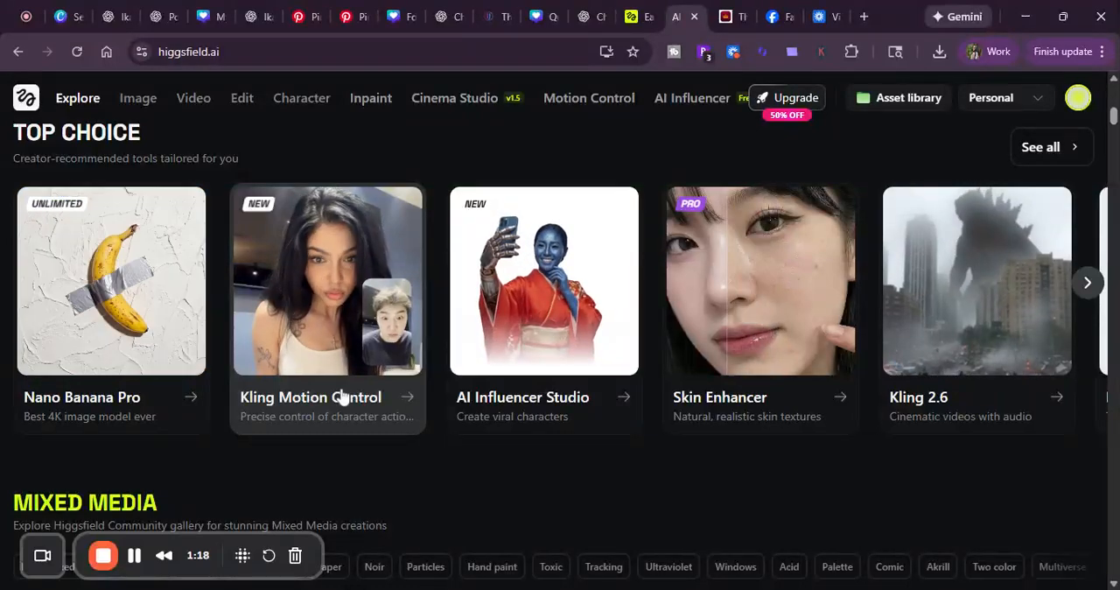
pyautogui.click(343, 398)
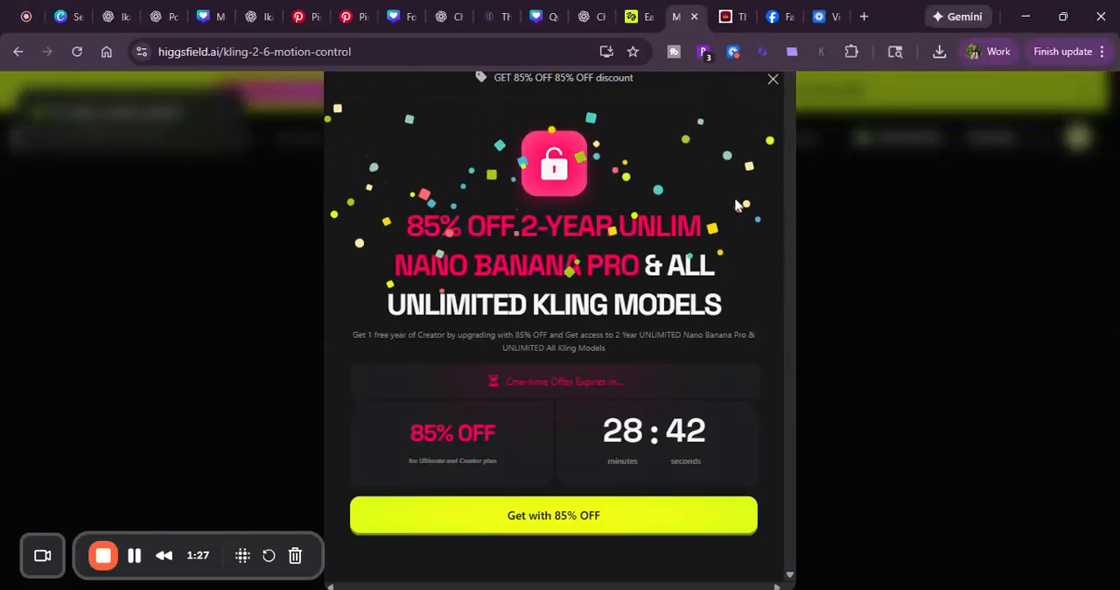
pyautogui.click(773, 81)
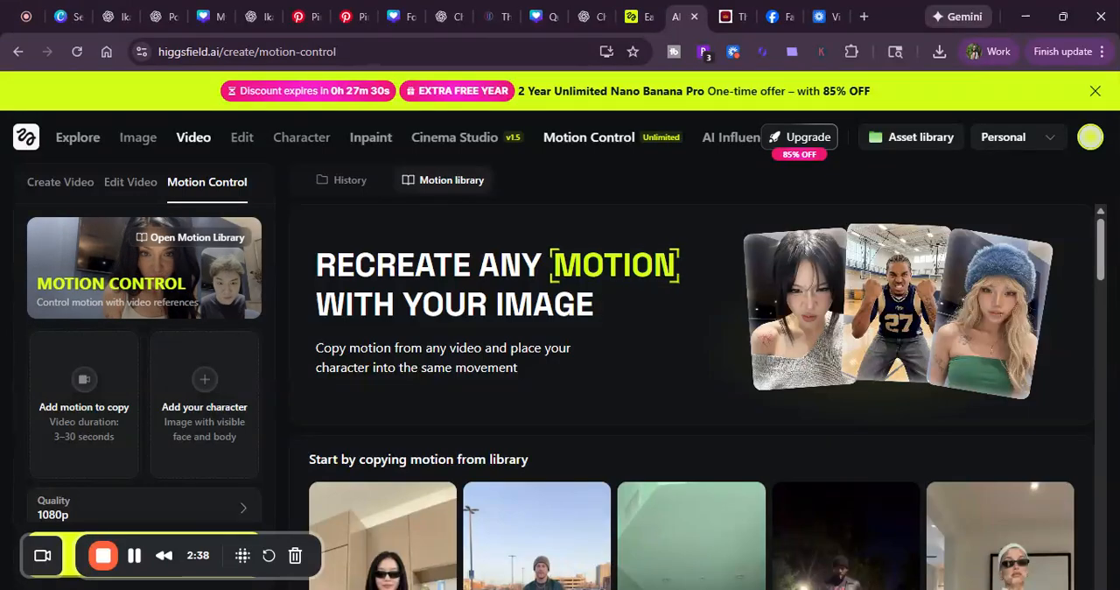
# Step: Add the talking-head clip as the motion to copy, save its 30-second selection, and add the podcast-style photo as the character
pyautogui.click(87, 398)
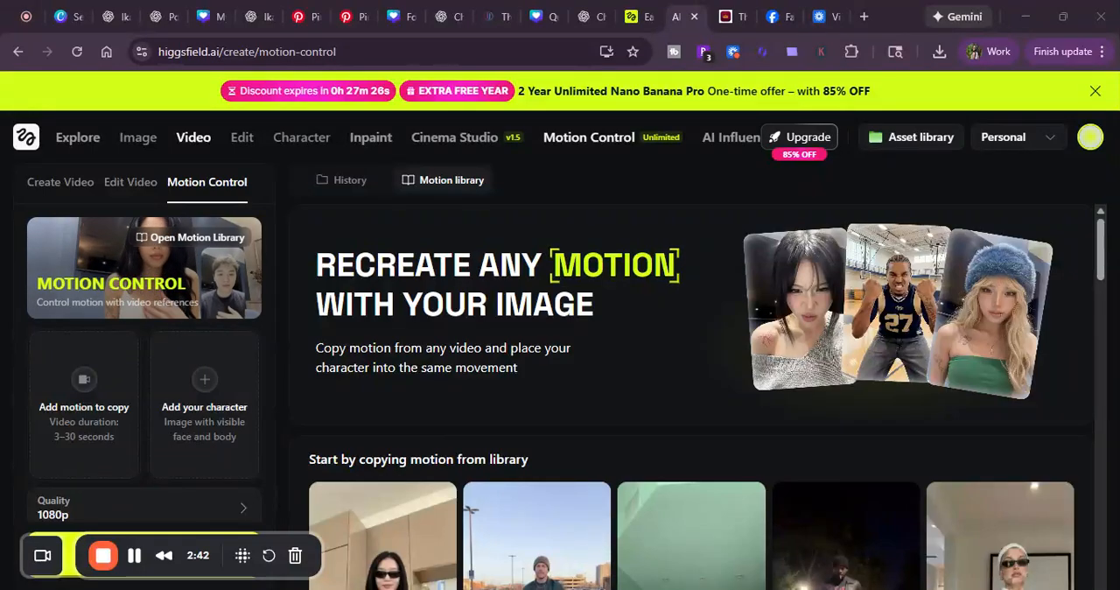
pyautogui.doubleClick(211, 414)
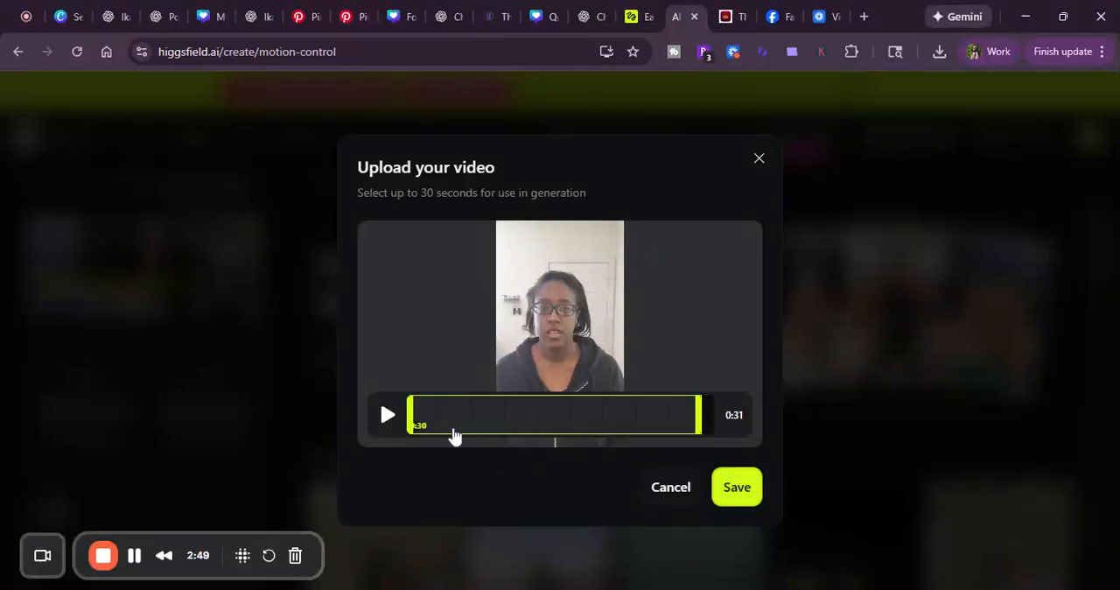
pyautogui.moveTo(411, 415); pyautogui.dragTo(388, 417)
pyautogui.click(750, 487)
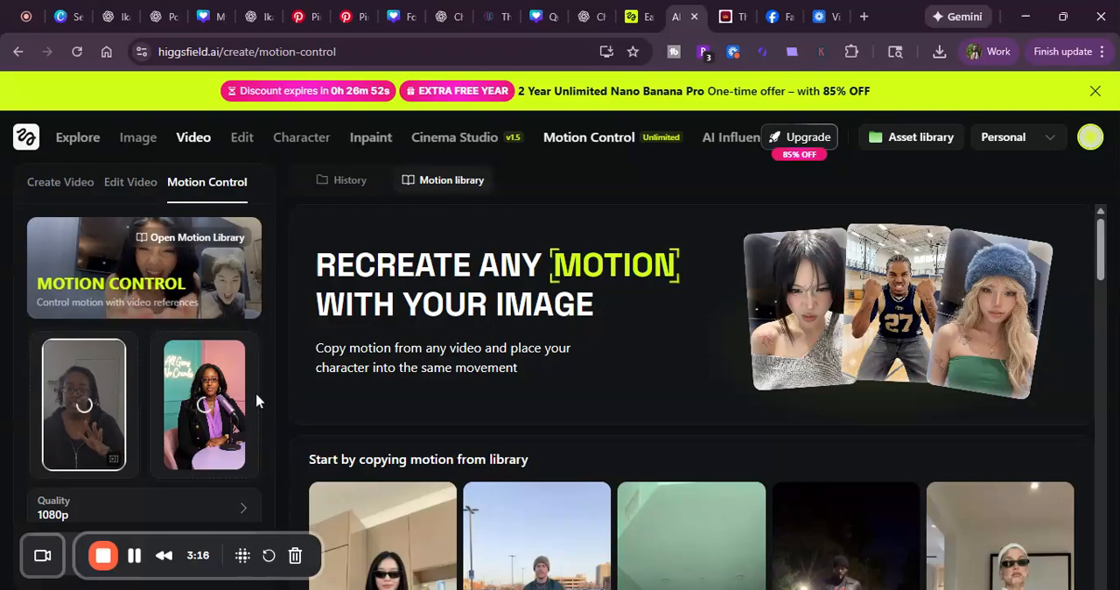
# Step: Review the output quality choices and the scene control mode options for the motion control video
pyautogui.scroll(-3, 256, 401)
pyautogui.click(200, 363)
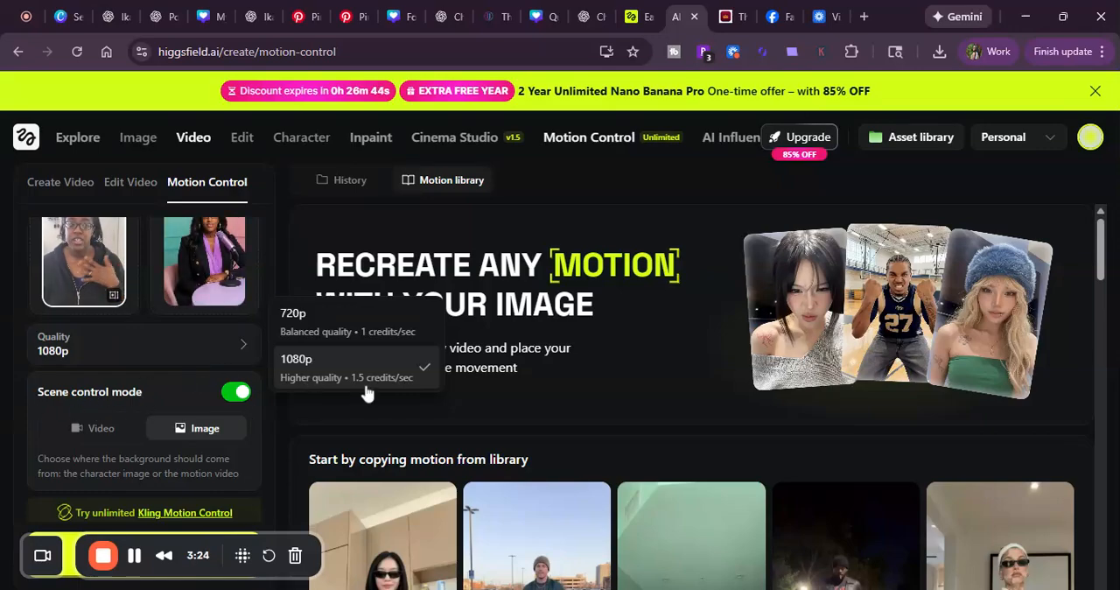
pyautogui.click(267, 418)
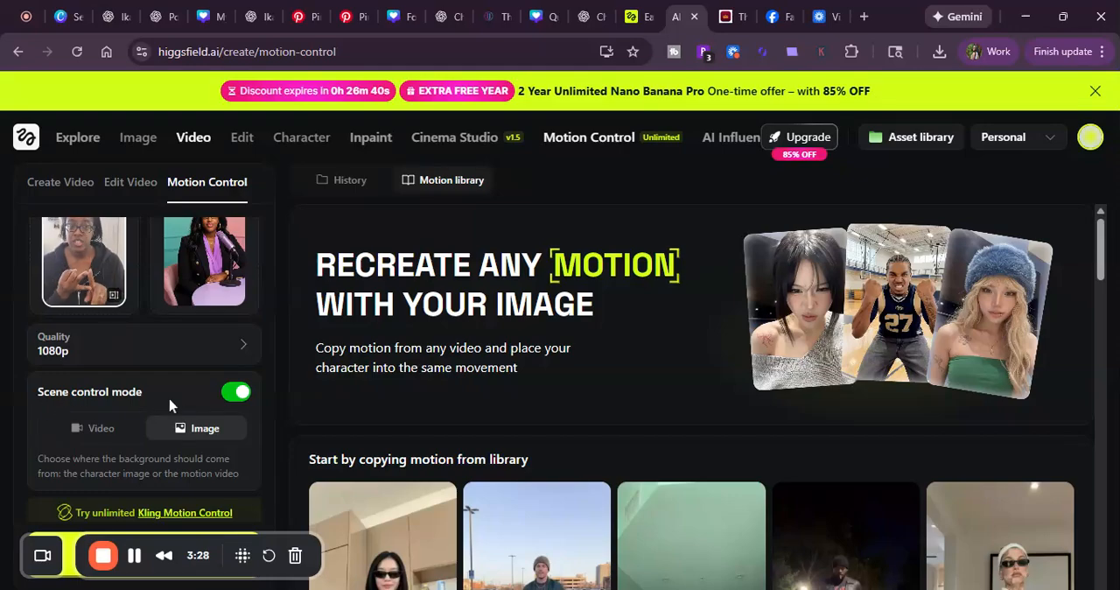
pyautogui.scroll(-1, 172, 405)
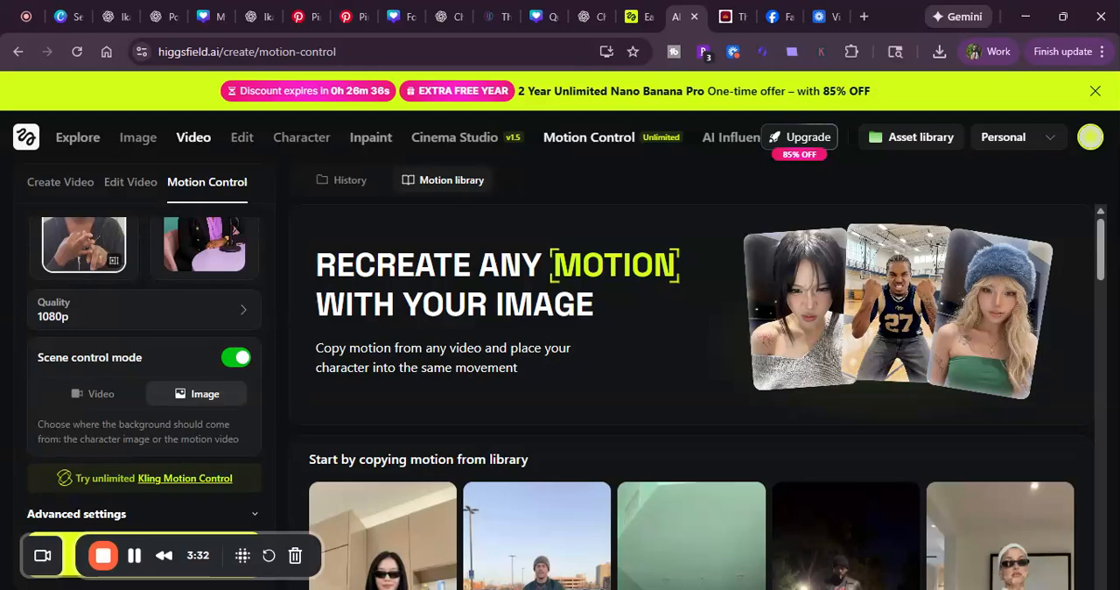
pyautogui.scroll(1, 251, 434)
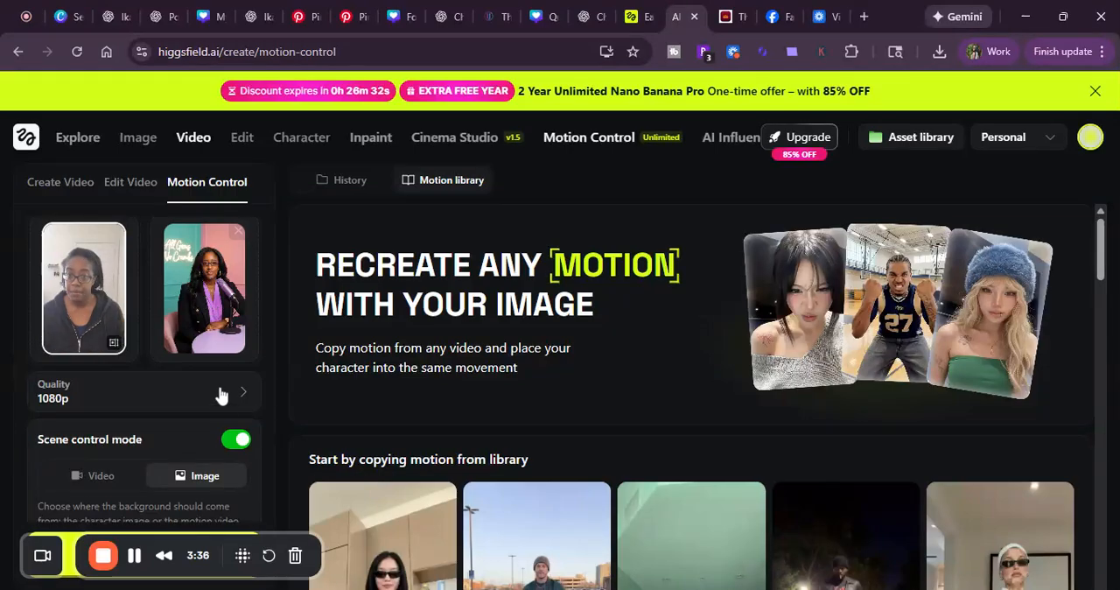
pyautogui.scroll(-1, 83, 433)
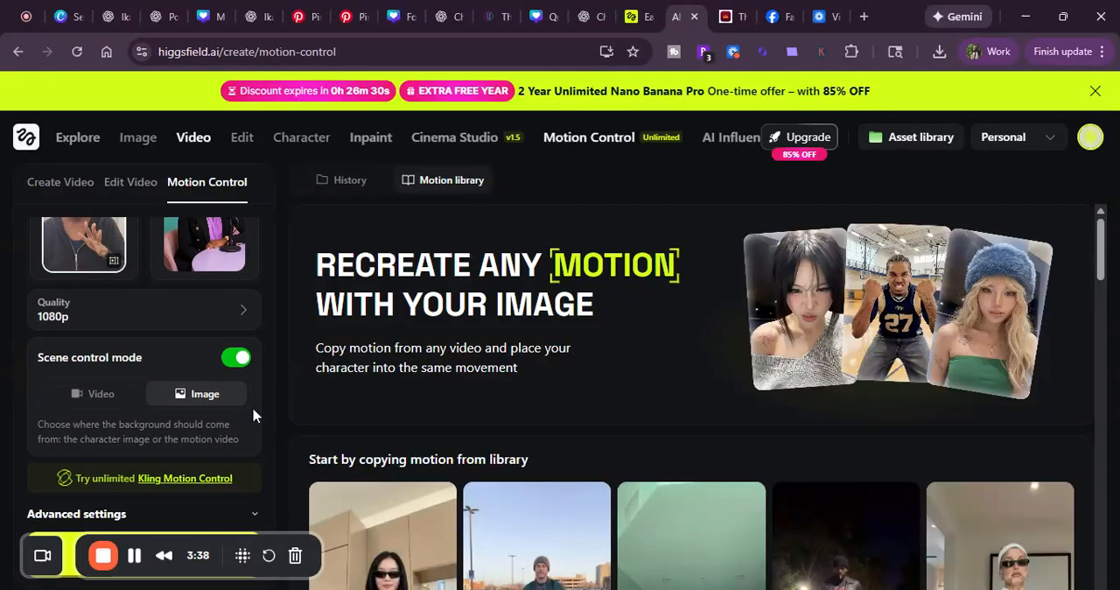
# Step: Examine the prompt and orientation options in the advanced settings, leaving them unchanged
pyautogui.click(252, 515)
pyautogui.scroll(-3, 239, 457)
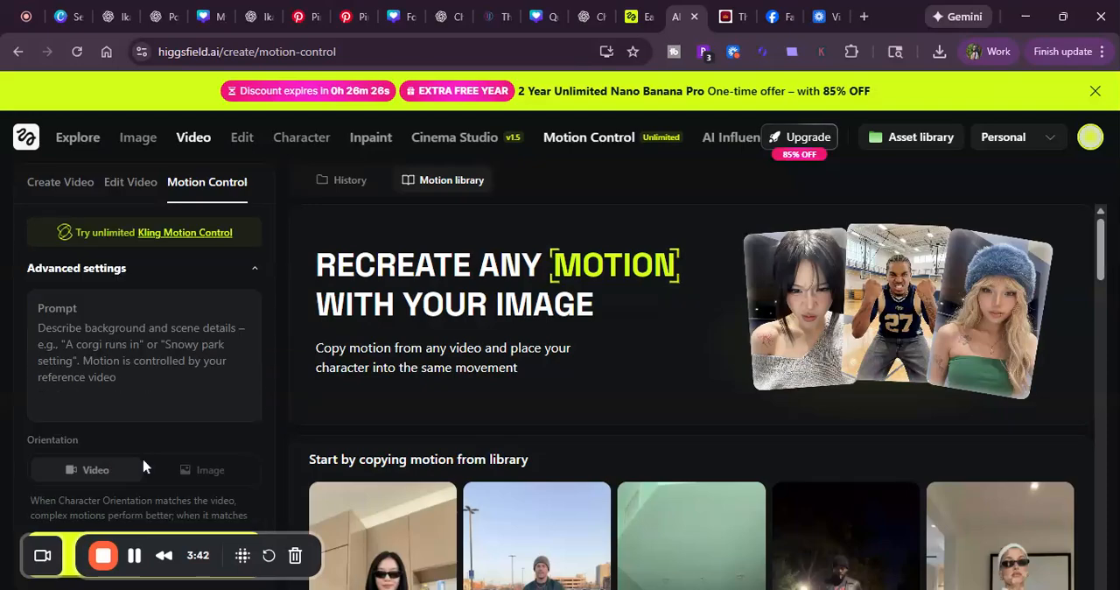
pyautogui.scroll(-1, 189, 484)
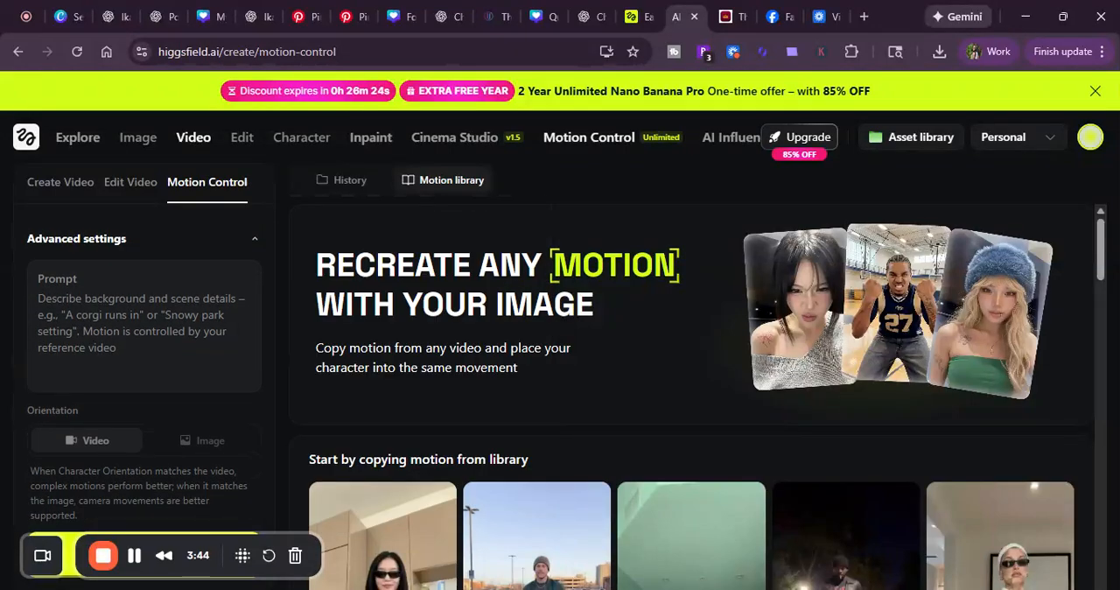
pyautogui.moveTo(189, 484)
pyautogui.scroll(3, 229, 444)
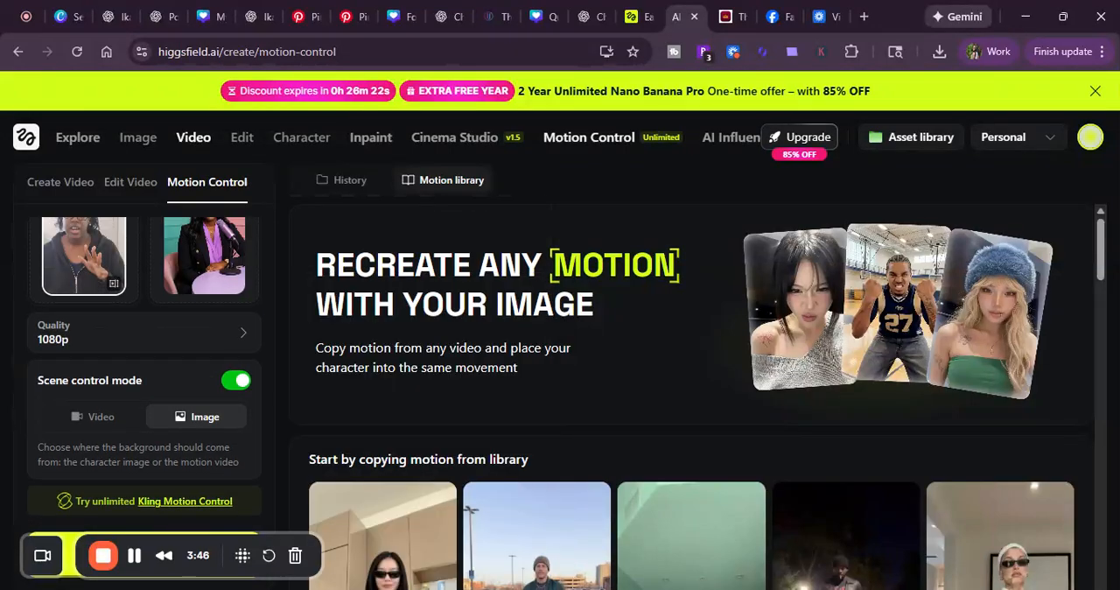
pyautogui.scroll(-1, 241, 437)
pyautogui.scroll(2, 256, 398)
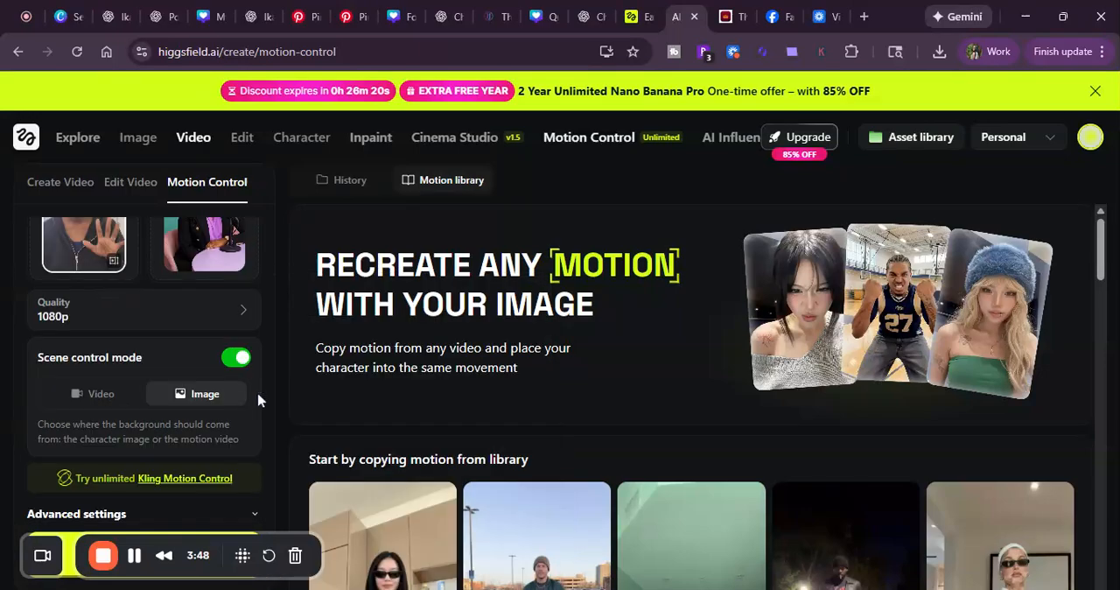
# Step: Check the uploaded clip and character image, and generate the motion control video from them
pyautogui.scroll(3, 254, 400)
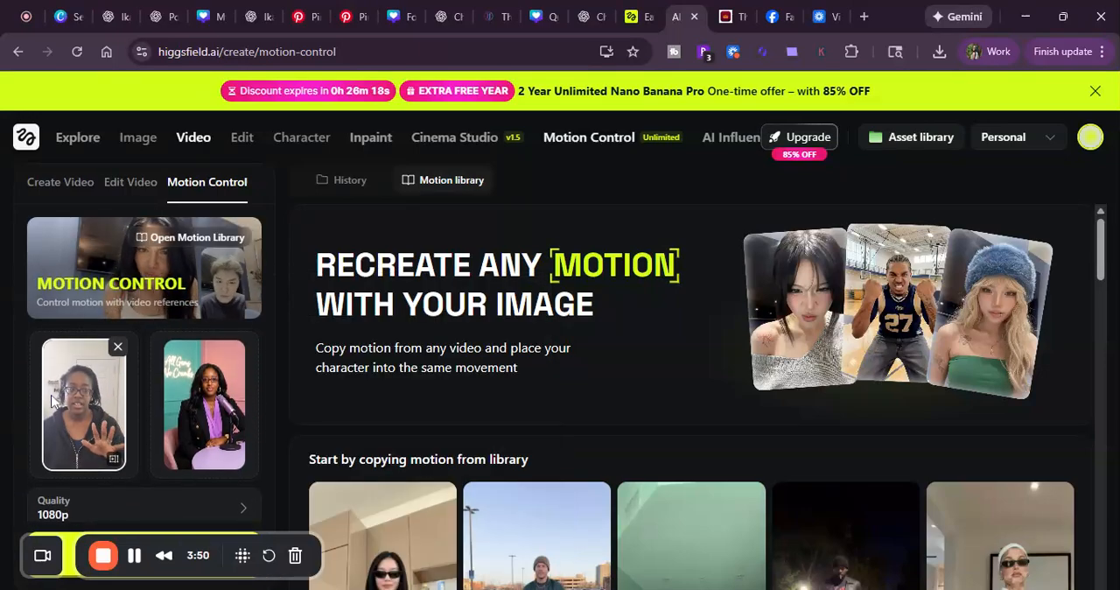
pyautogui.scroll(-1, 226, 435)
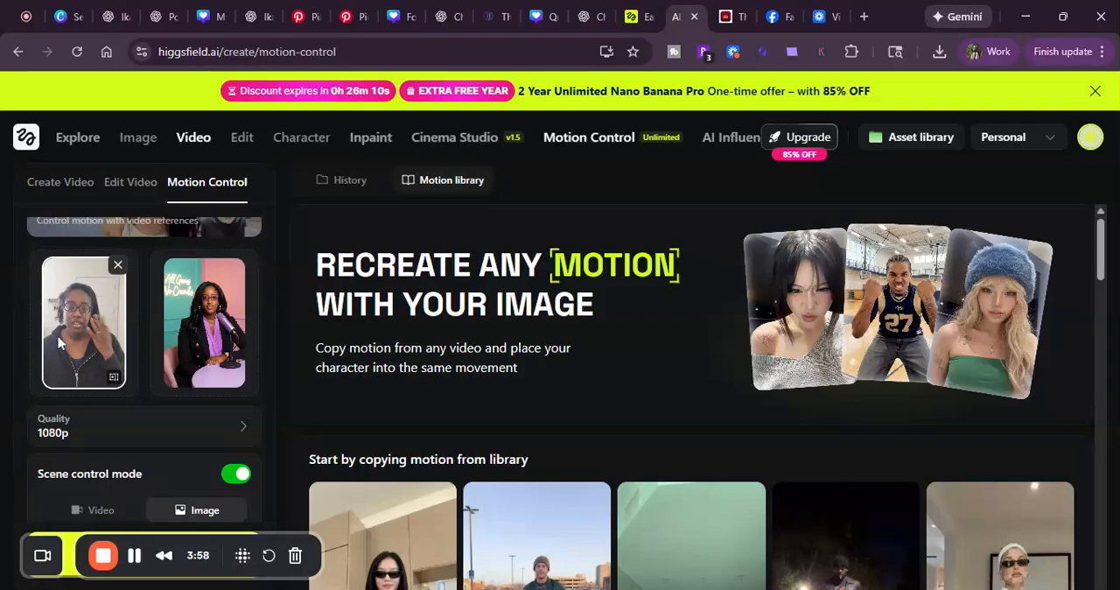
pyautogui.scroll(-2, 92, 390)
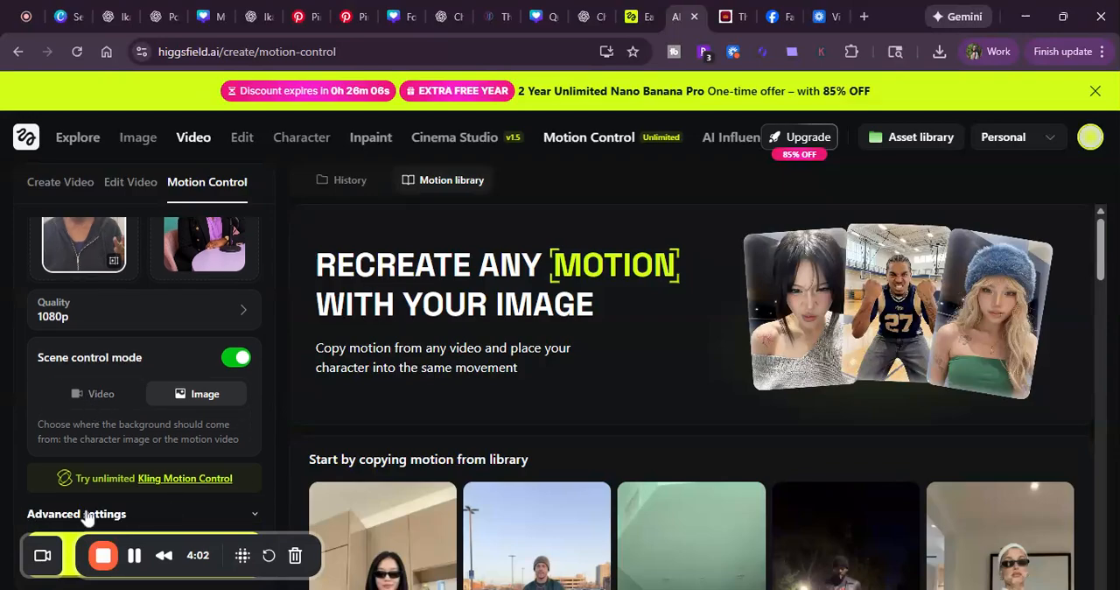
pyautogui.moveTo(137, 547); pyautogui.dragTo(96, 133)
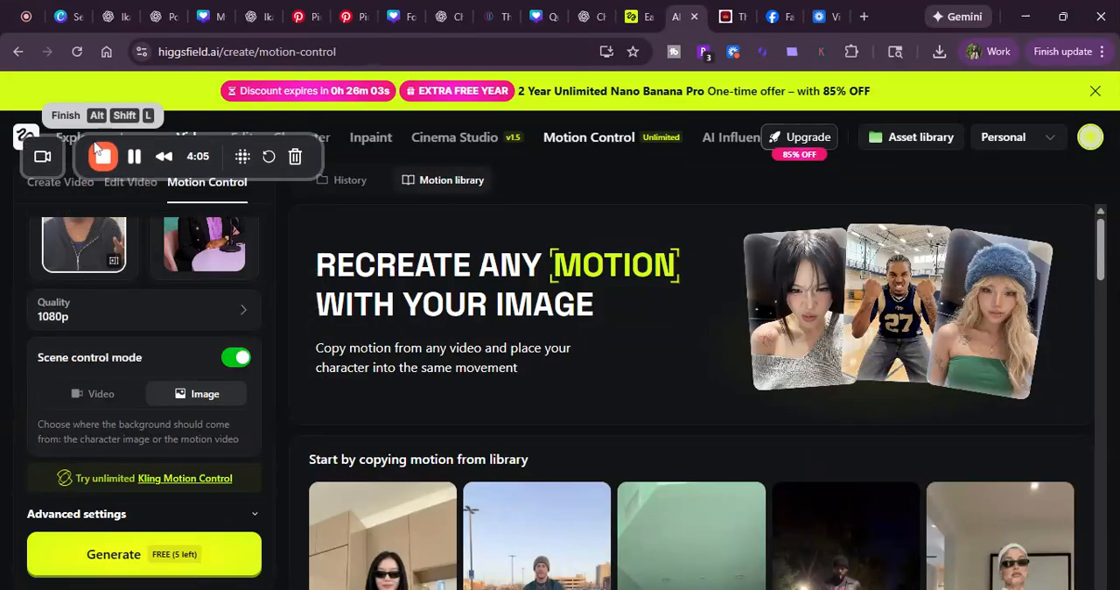
pyautogui.click(137, 555)
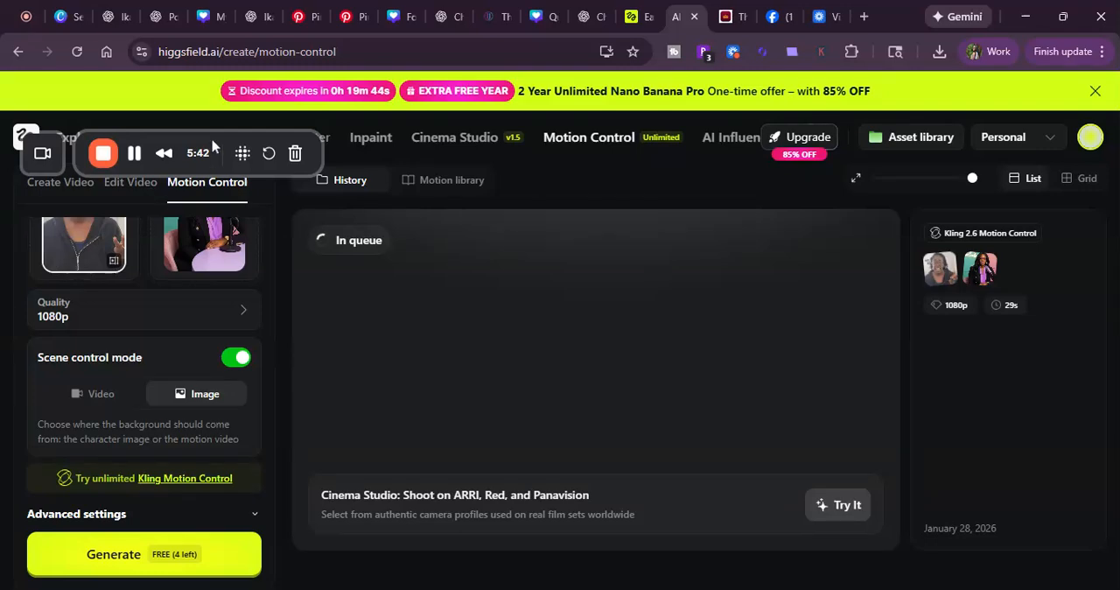
# Step: Switch to the other Higgsfield browser tab and open the Create Image feature
pyautogui.moveTo(218, 158); pyautogui.dragTo(158, 351)
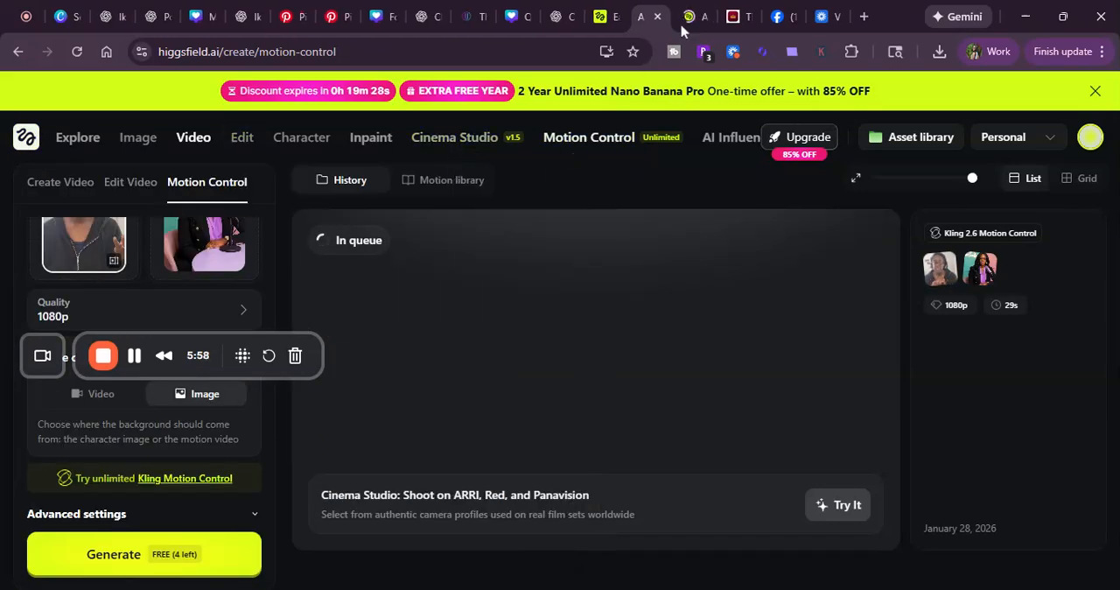
pyautogui.click(690, 16)
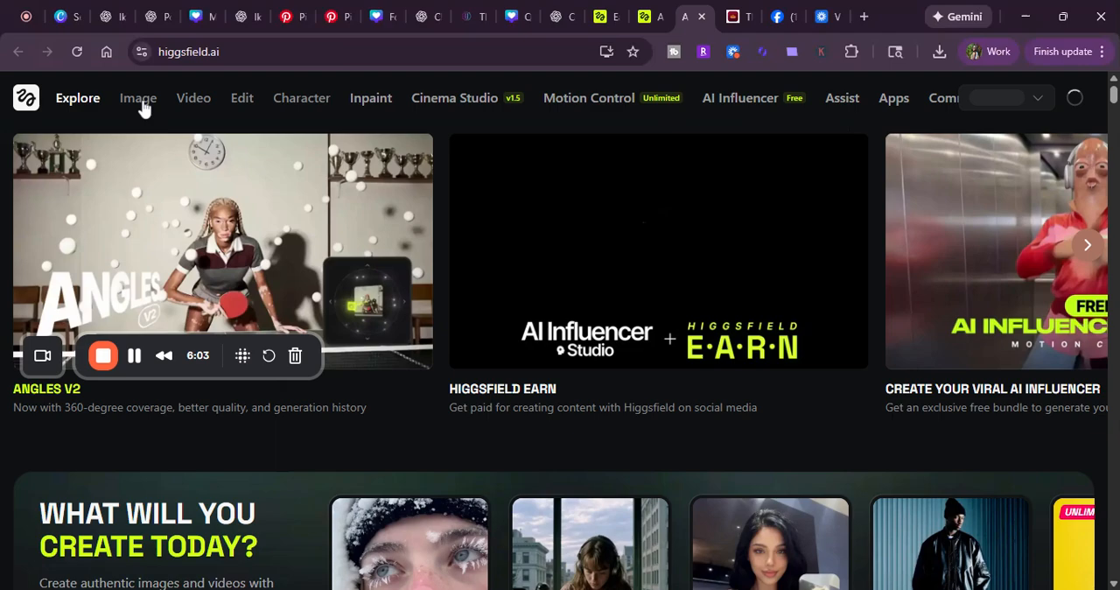
pyautogui.click(142, 101)
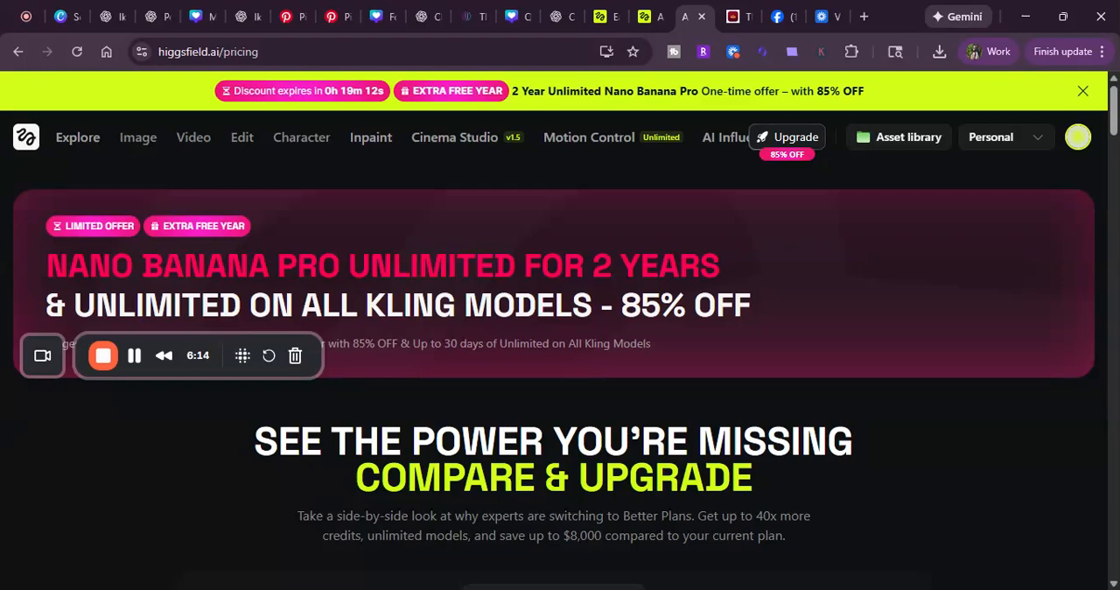
pyautogui.scroll(-4, 308, 278)
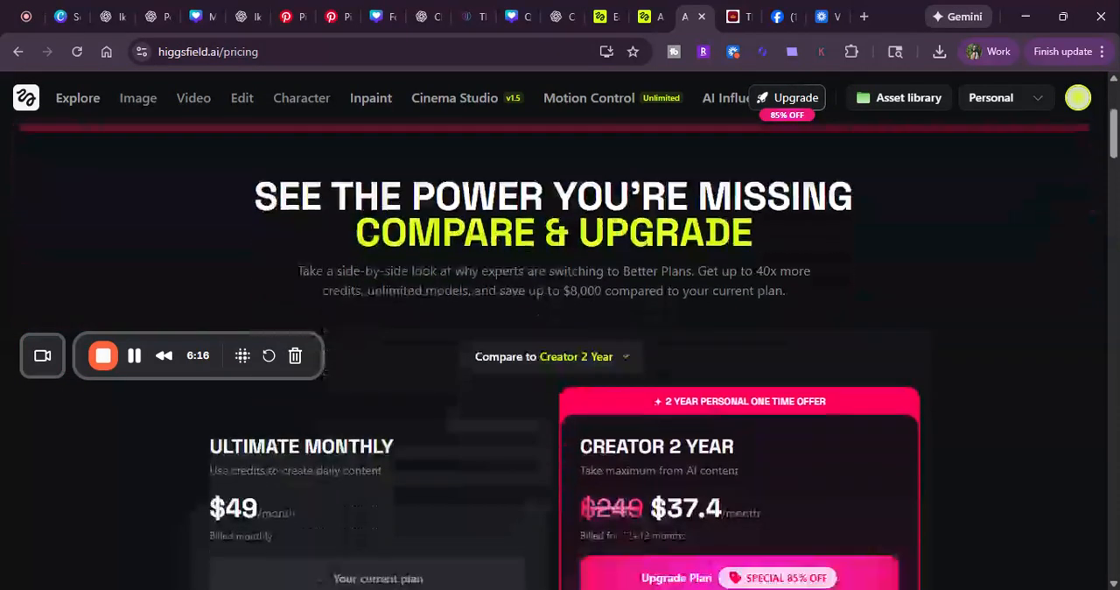
pyautogui.scroll(5, 388, 299)
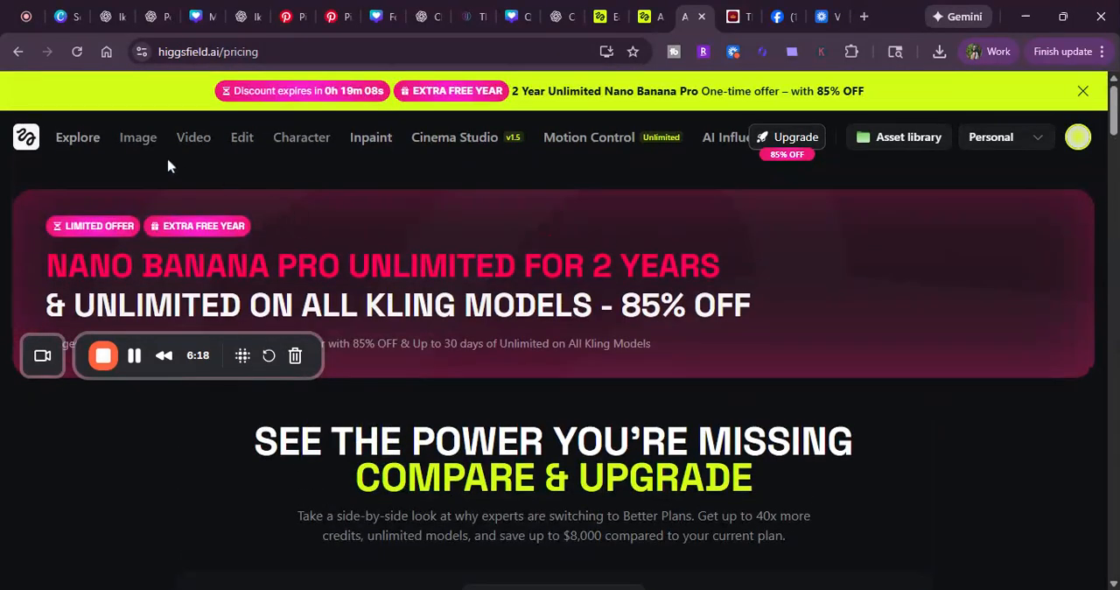
pyautogui.moveTo(147, 145)
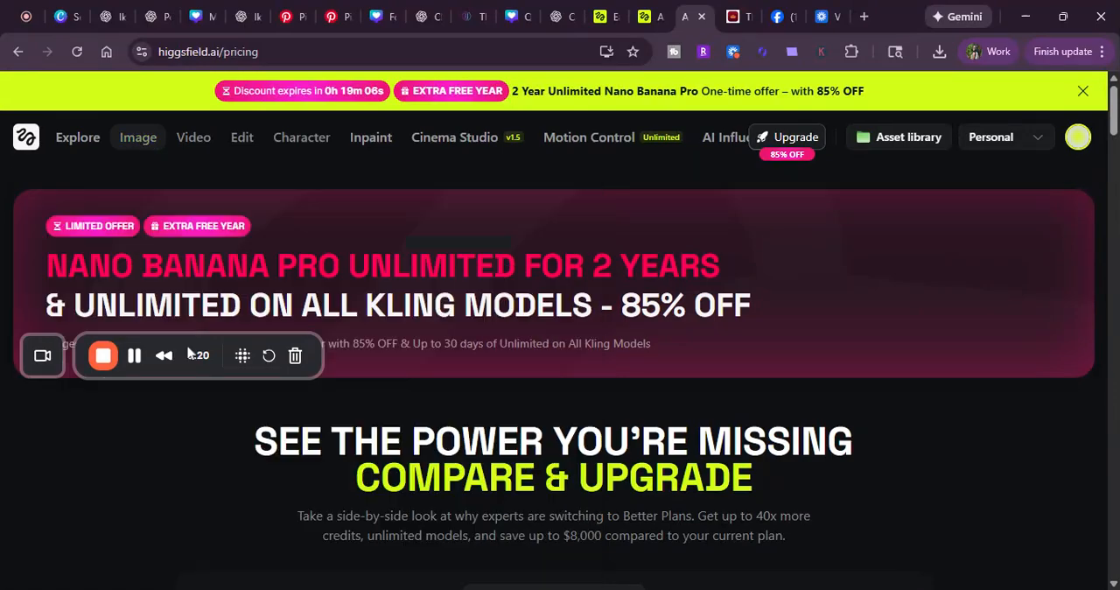
pyautogui.moveTo(190, 343); pyautogui.dragTo(985, 544)
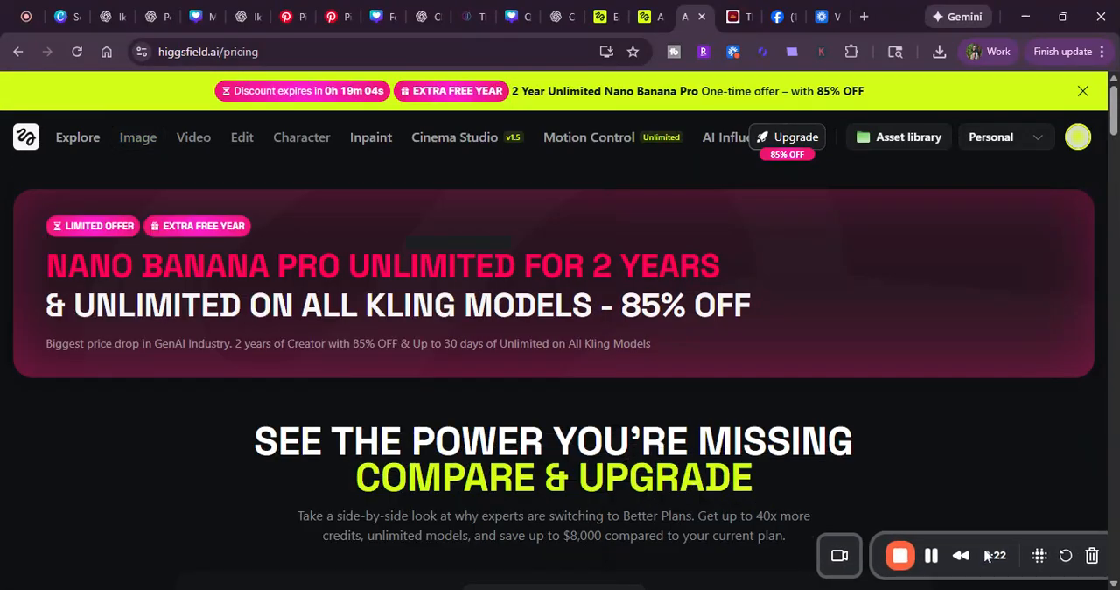
pyautogui.moveTo(147, 146)
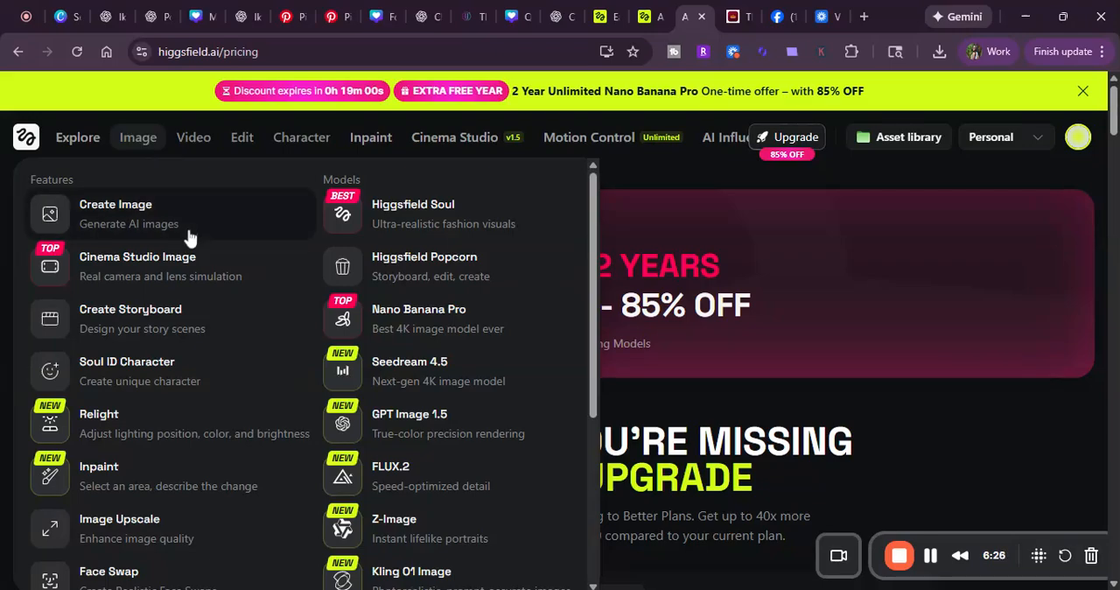
pyautogui.scroll(-4, 197, 265)
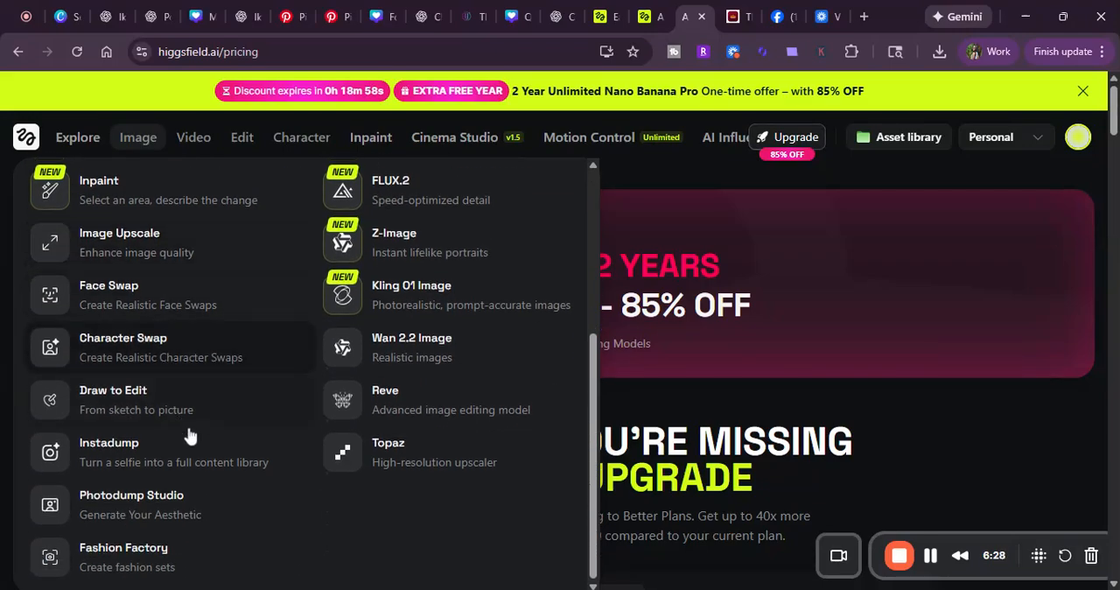
pyautogui.scroll(2, 273, 421)
pyautogui.scroll(3, 273, 421)
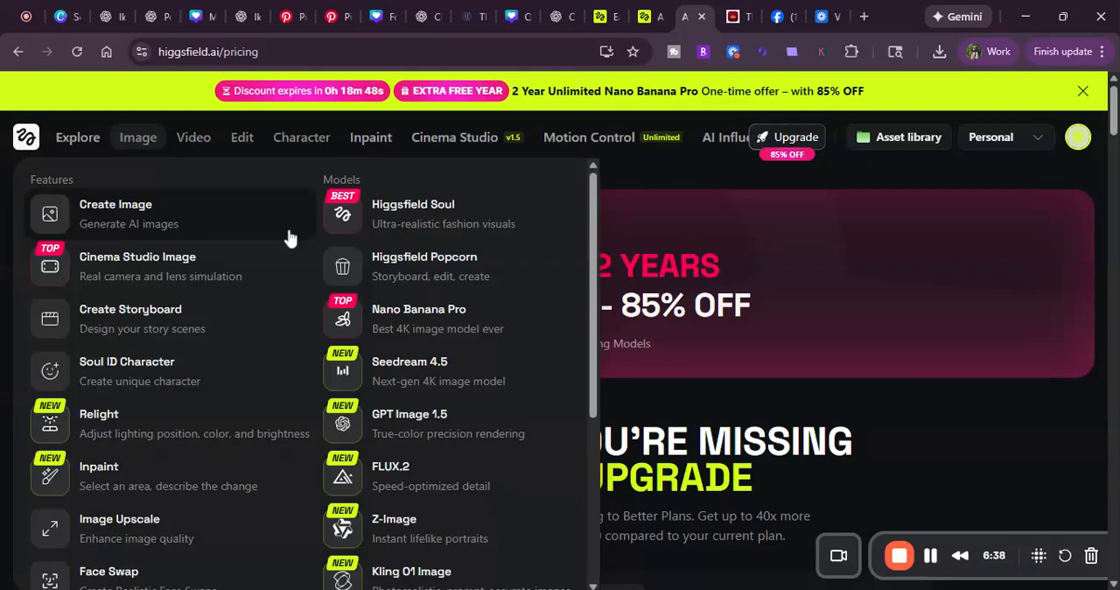
pyautogui.click(210, 227)
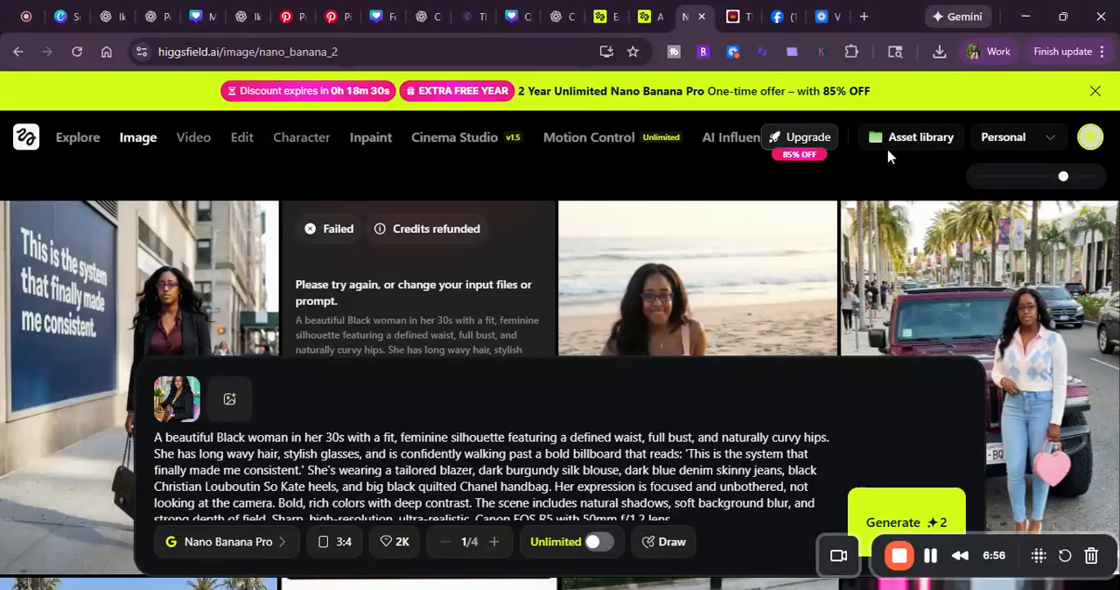
# Step: Dismiss the discount banner and examine the office, mirror selfie and private jet character images in the generated gallery
pyautogui.click(1095, 91)
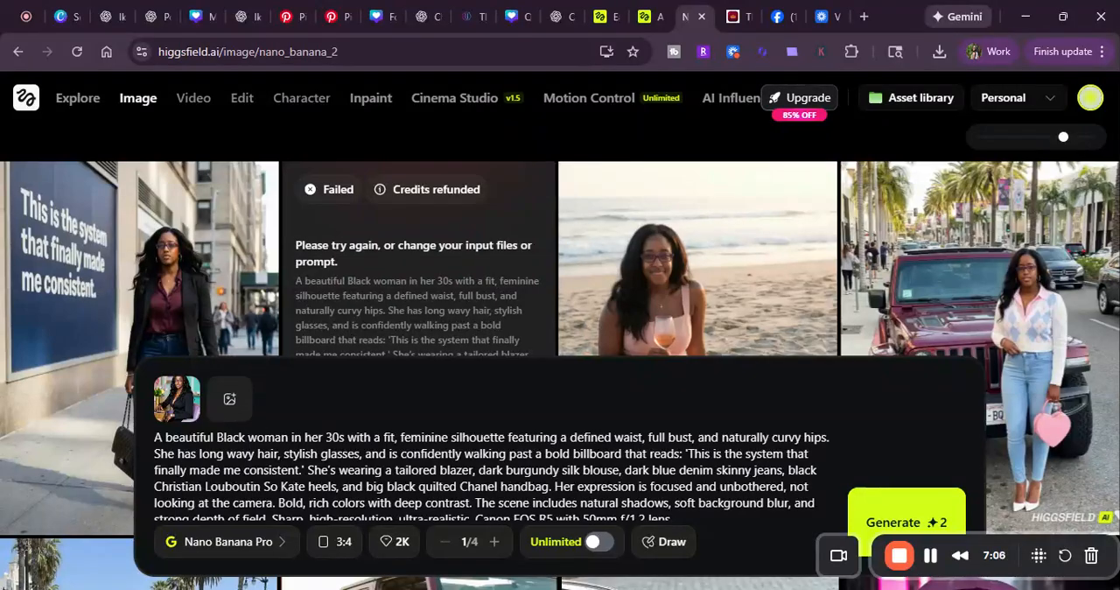
pyautogui.scroll(-5, 1030, 307)
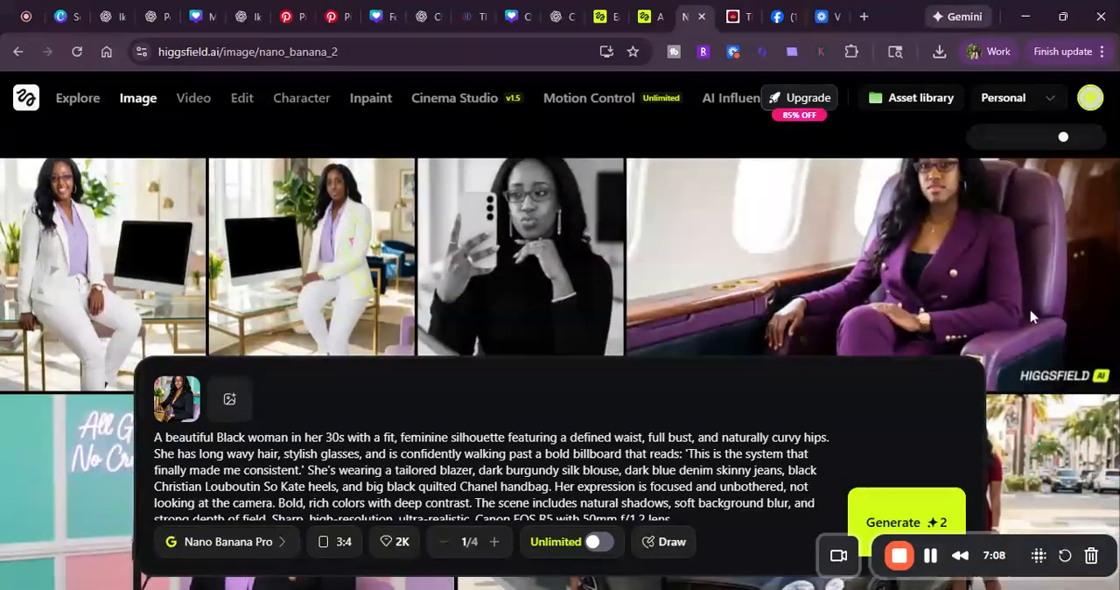
pyautogui.scroll(-1, 1030, 317)
pyautogui.scroll(4, 1029, 315)
pyautogui.scroll(-2, 1027, 319)
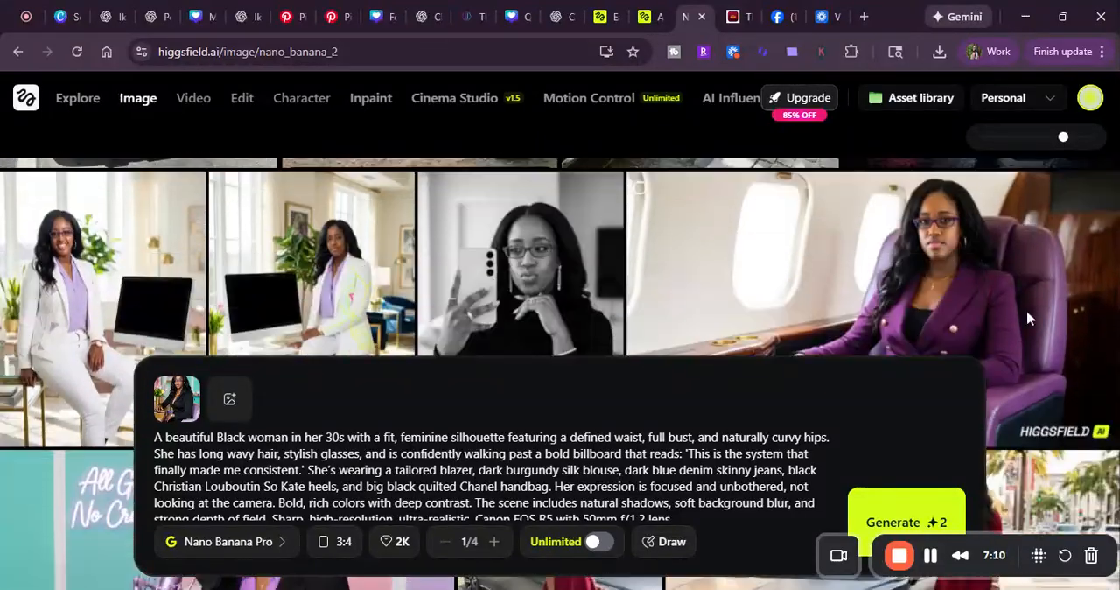
pyautogui.scroll(-2, 1029, 316)
pyautogui.scroll(1, 1027, 313)
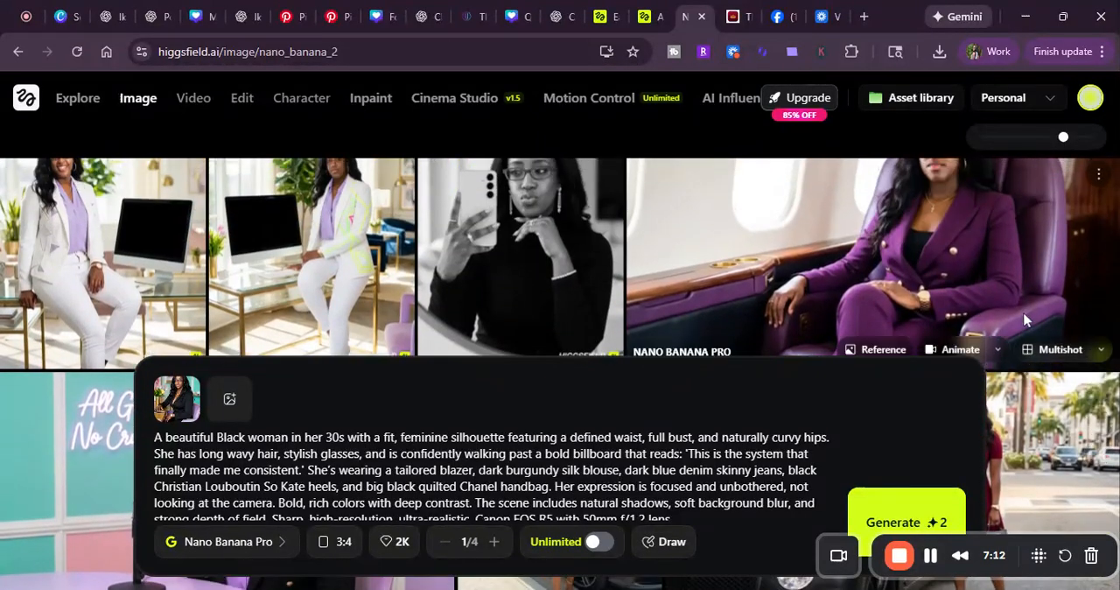
pyautogui.scroll(1, 547, 280)
pyautogui.scroll(-1, 547, 287)
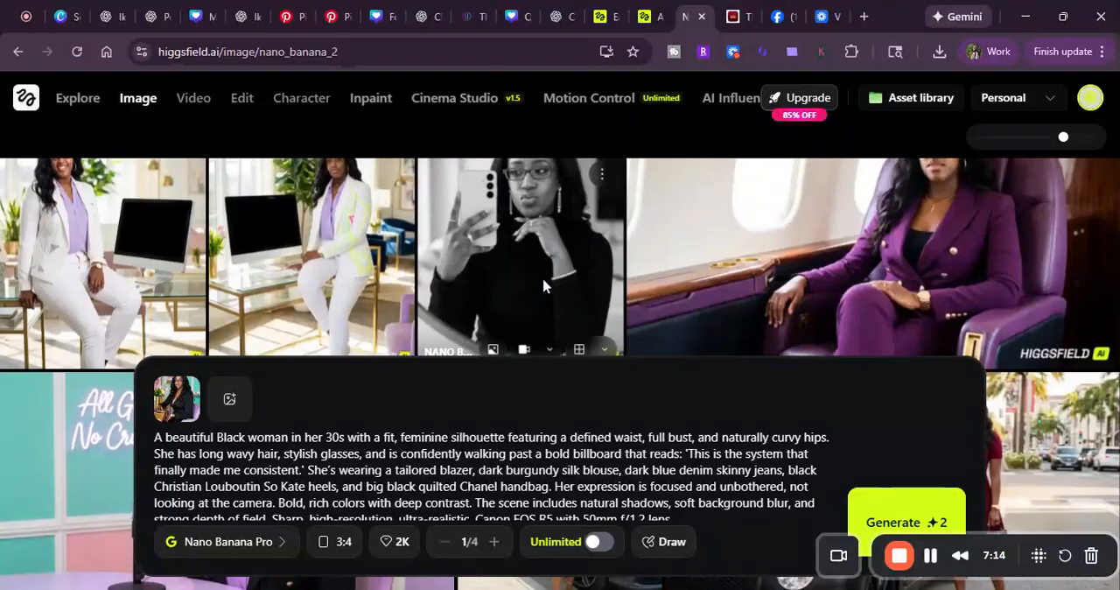
pyautogui.scroll(-1, 543, 284)
pyautogui.scroll(2, 540, 267)
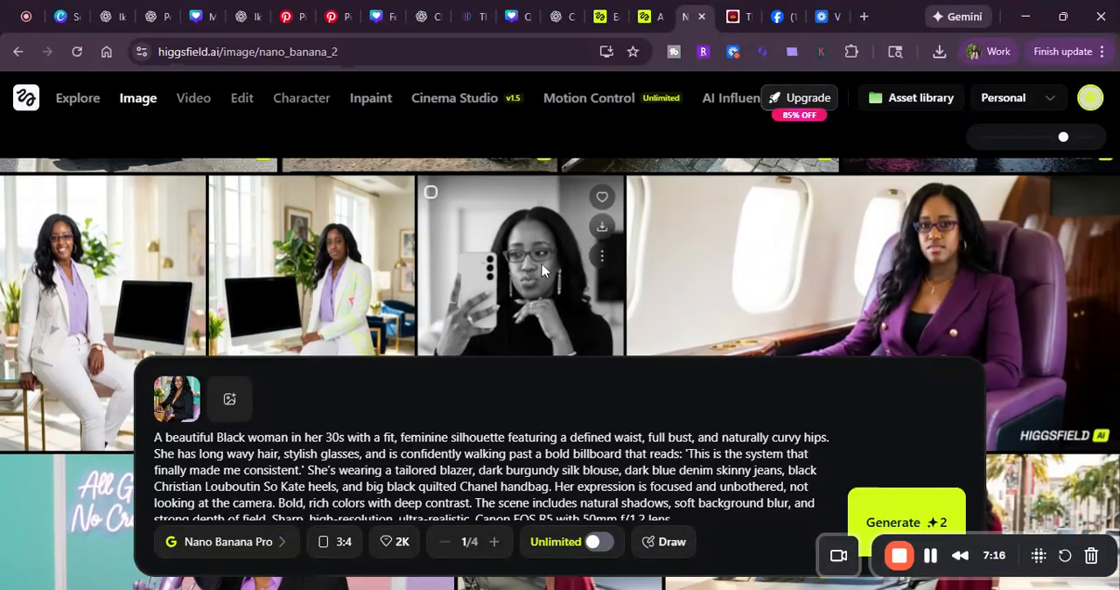
pyautogui.scroll(-1, 542, 270)
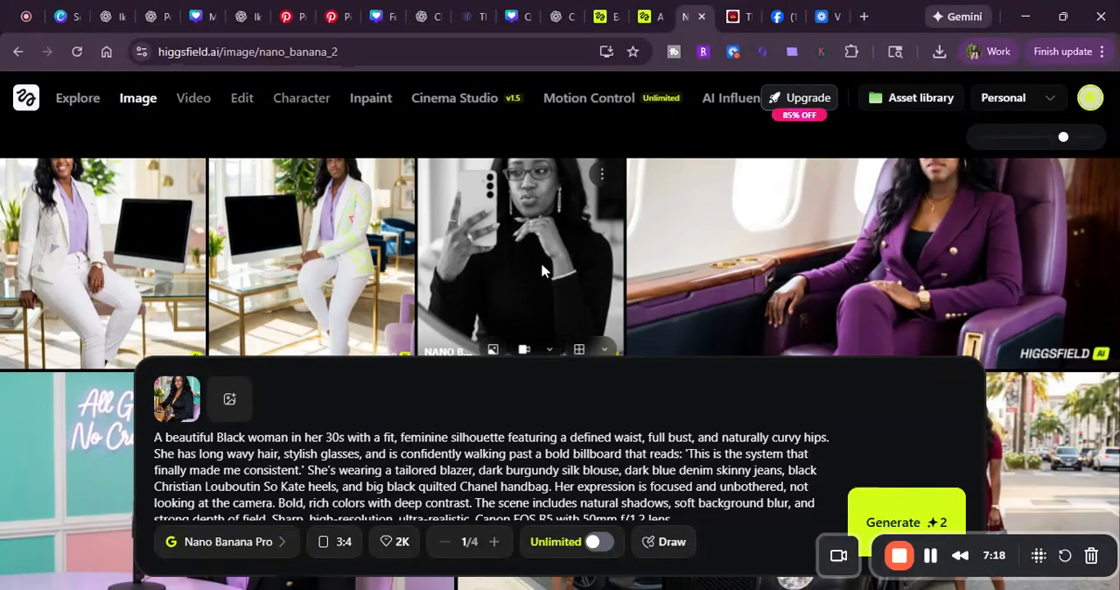
pyautogui.scroll(1, 542, 264)
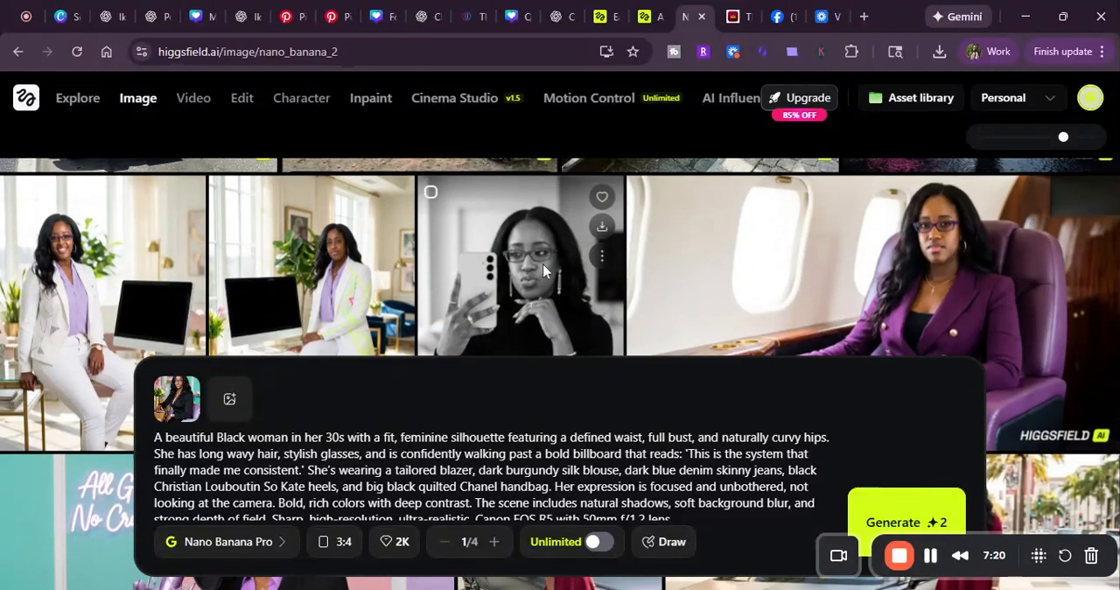
pyautogui.scroll(-1, 542, 267)
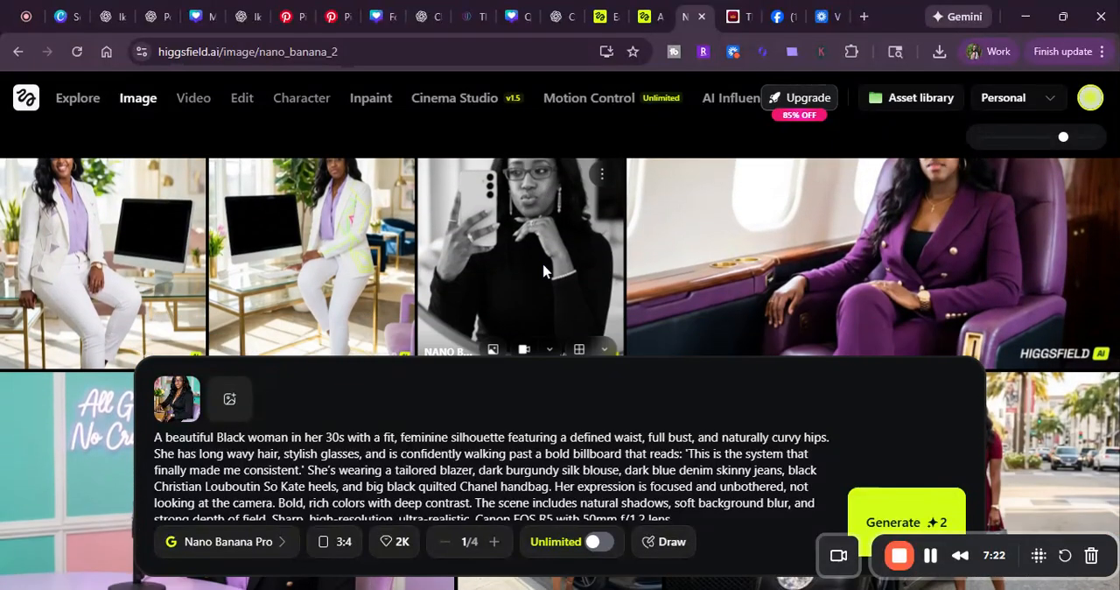
pyautogui.scroll(-1, 543, 271)
pyautogui.scroll(1, 574, 229)
pyautogui.scroll(-1, 572, 229)
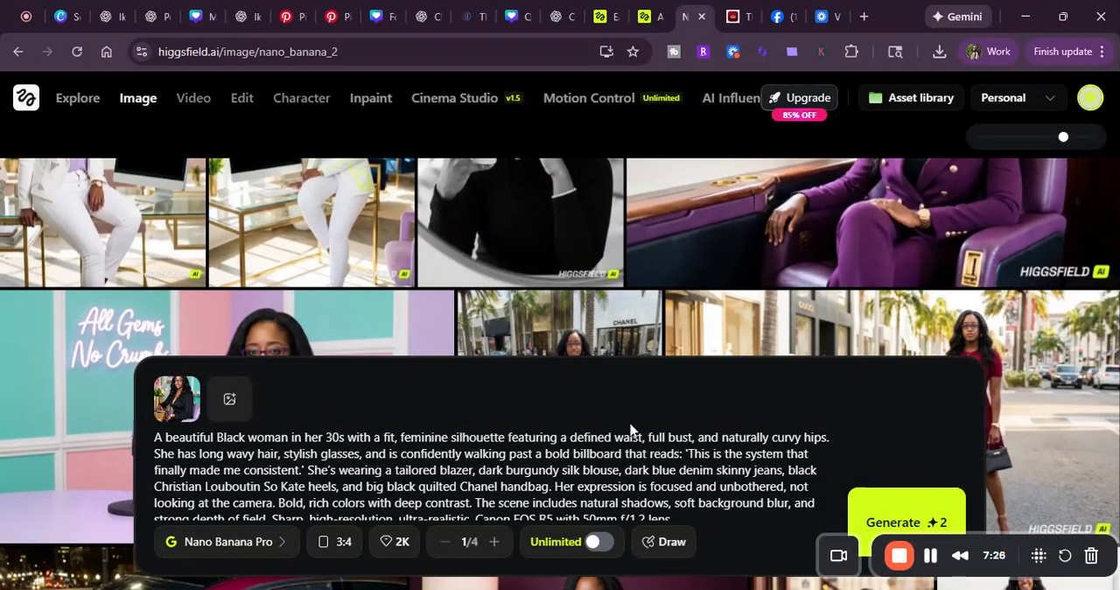
# Step: Review the available image generation models, from Higgsfield Soul to WAN 2.2, keeping Nano Banana Pro selected
pyautogui.click(283, 544)
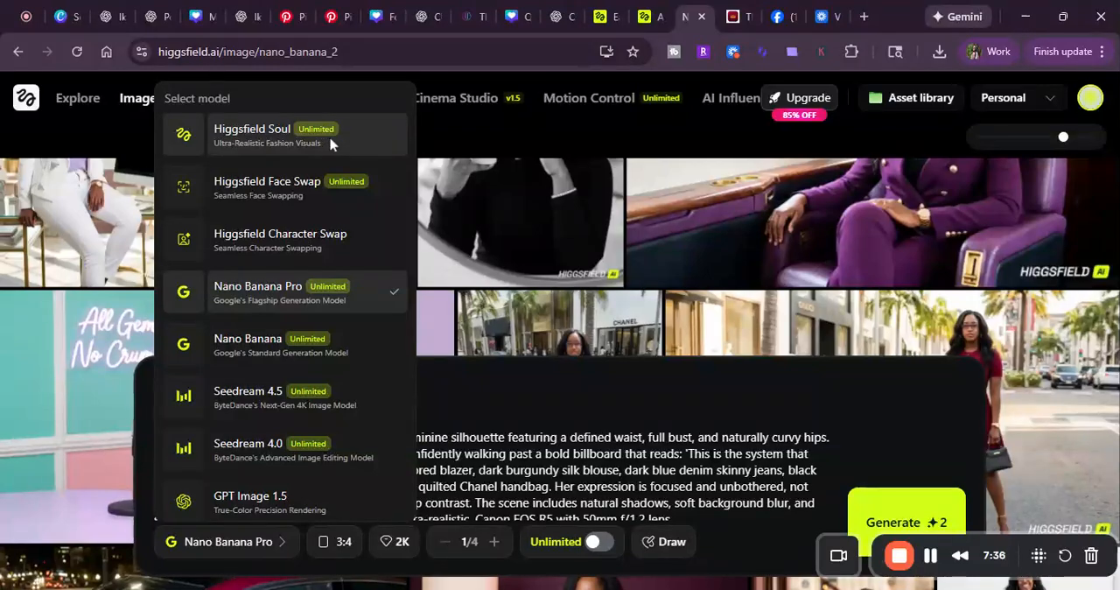
pyautogui.scroll(-3, 320, 394)
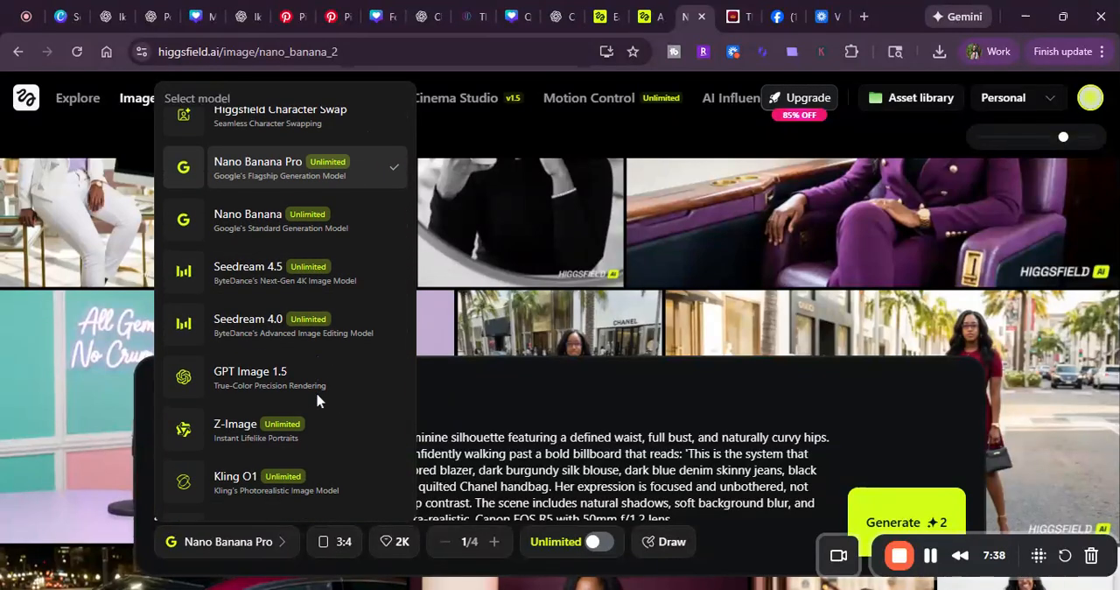
pyautogui.scroll(-1, 317, 400)
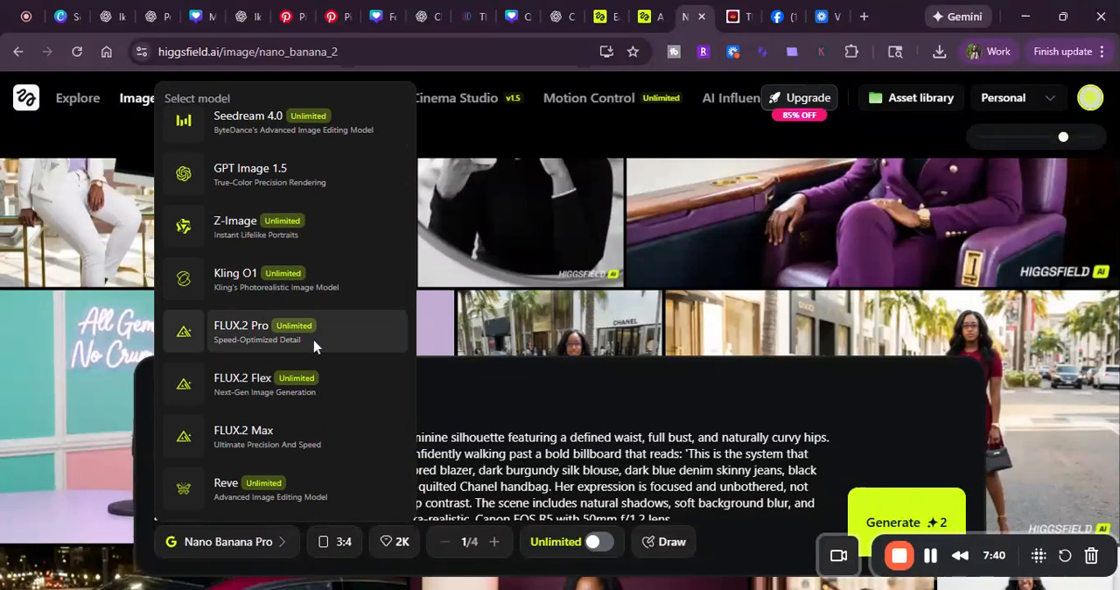
pyautogui.scroll(-2, 335, 347)
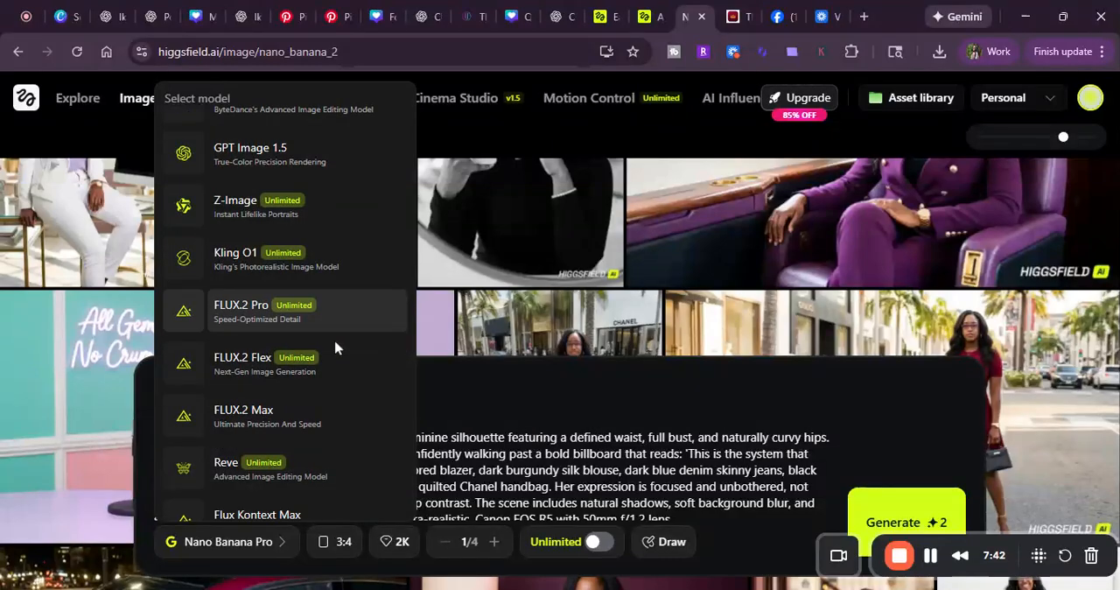
pyautogui.scroll(-3, 336, 279)
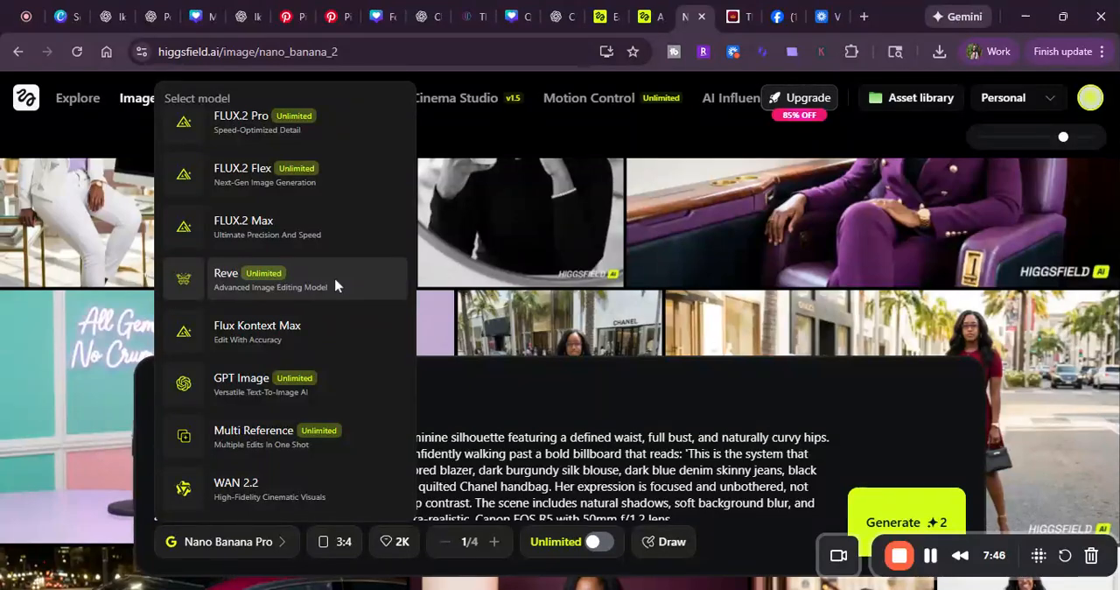
pyautogui.scroll(10, 337, 284)
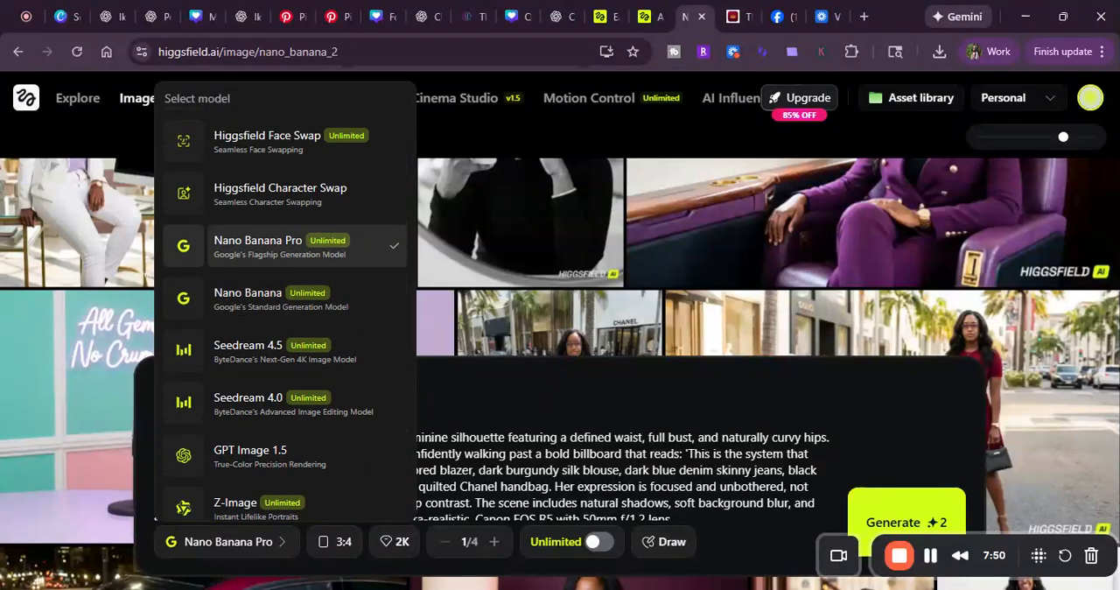
pyautogui.scroll(1, 312, 292)
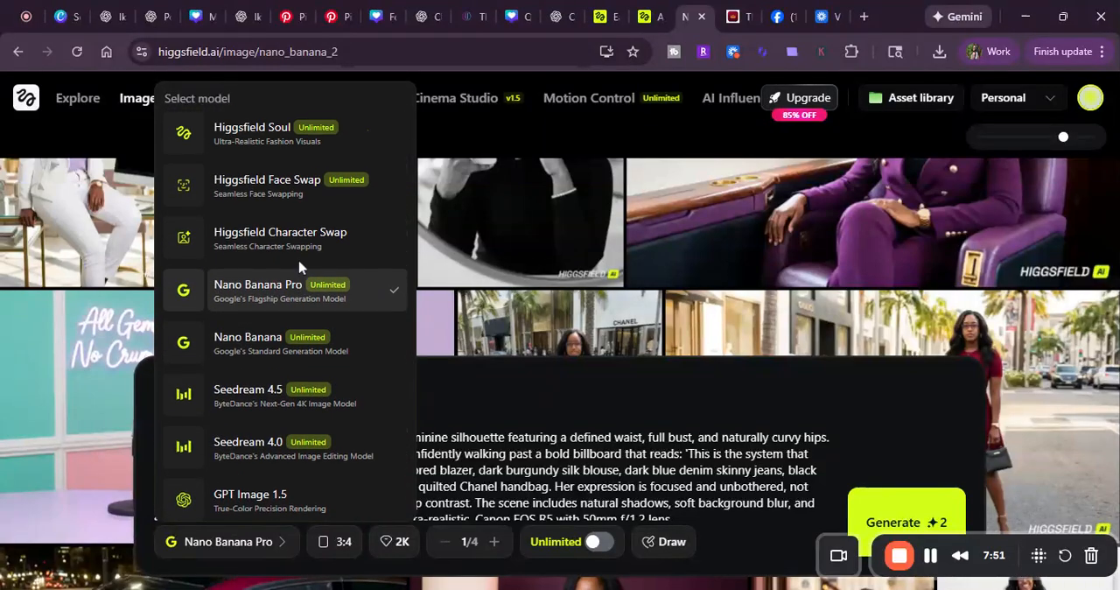
pyautogui.click(458, 442)
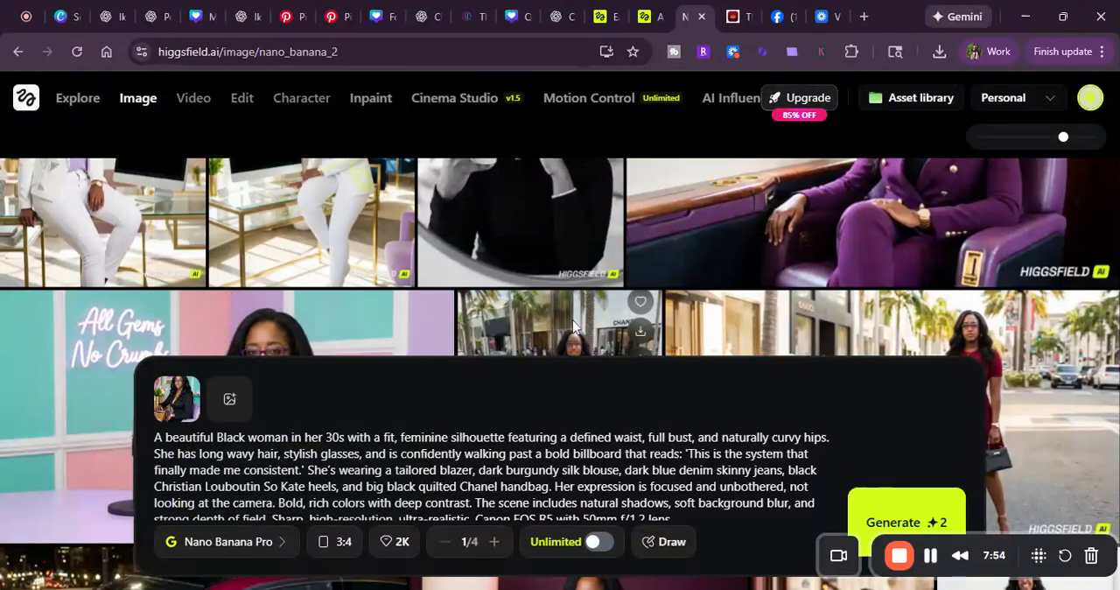
# Step: Browse the older generated character images, including the podcast, car, boutique and stage scenes, for consistency of the character
pyautogui.scroll(2, 525, 302)
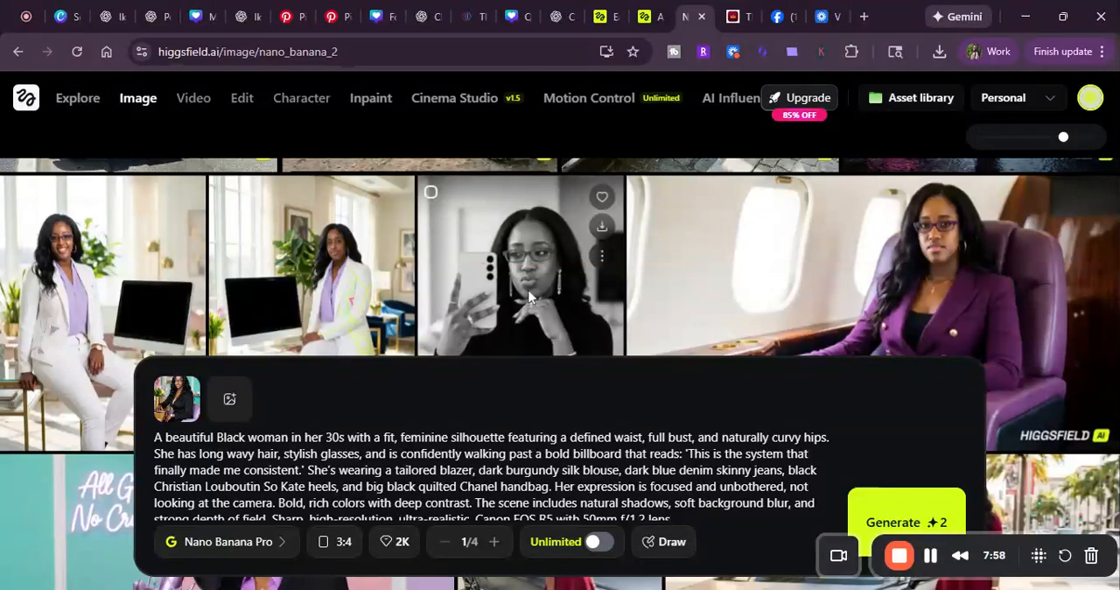
pyautogui.scroll(-3, 529, 297)
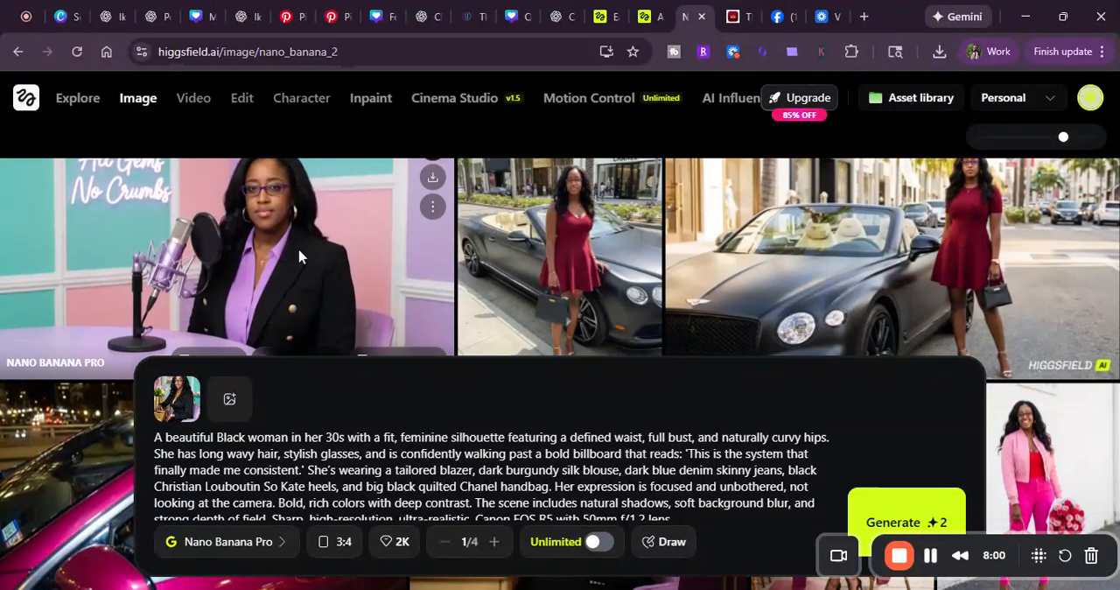
pyautogui.scroll(-5, 598, 260)
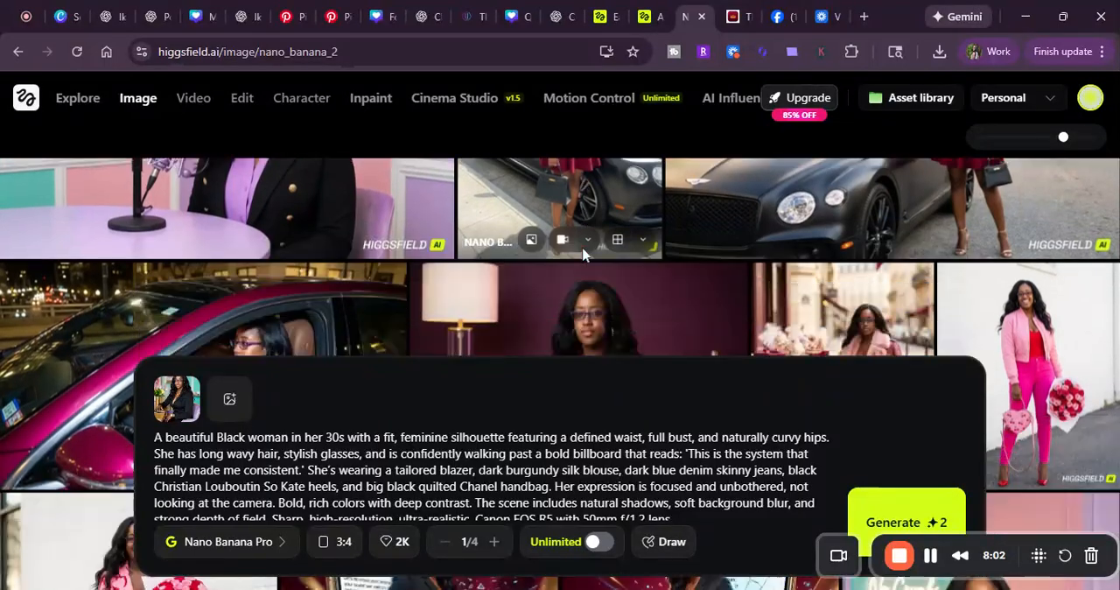
pyautogui.scroll(1, 598, 260)
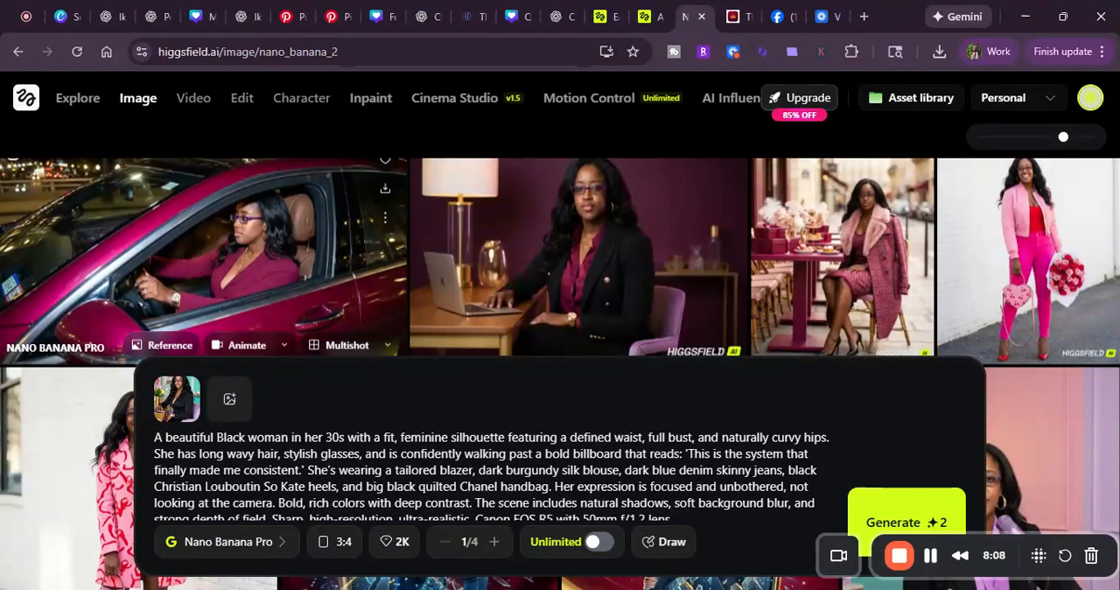
pyautogui.scroll(-4, 670, 288)
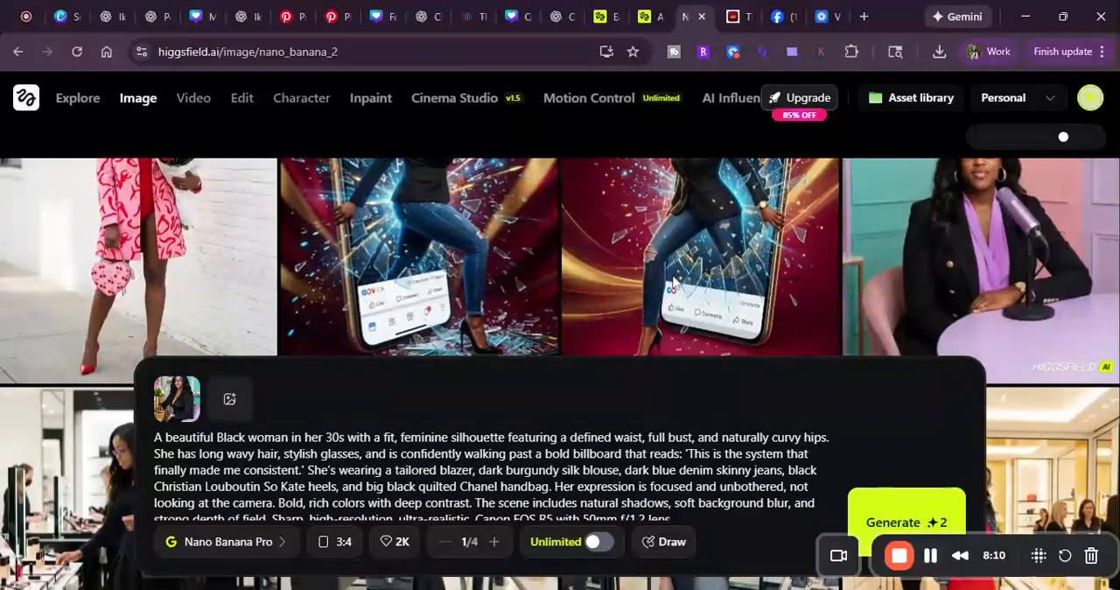
pyautogui.scroll(2, 674, 282)
pyautogui.scroll(-3, 674, 282)
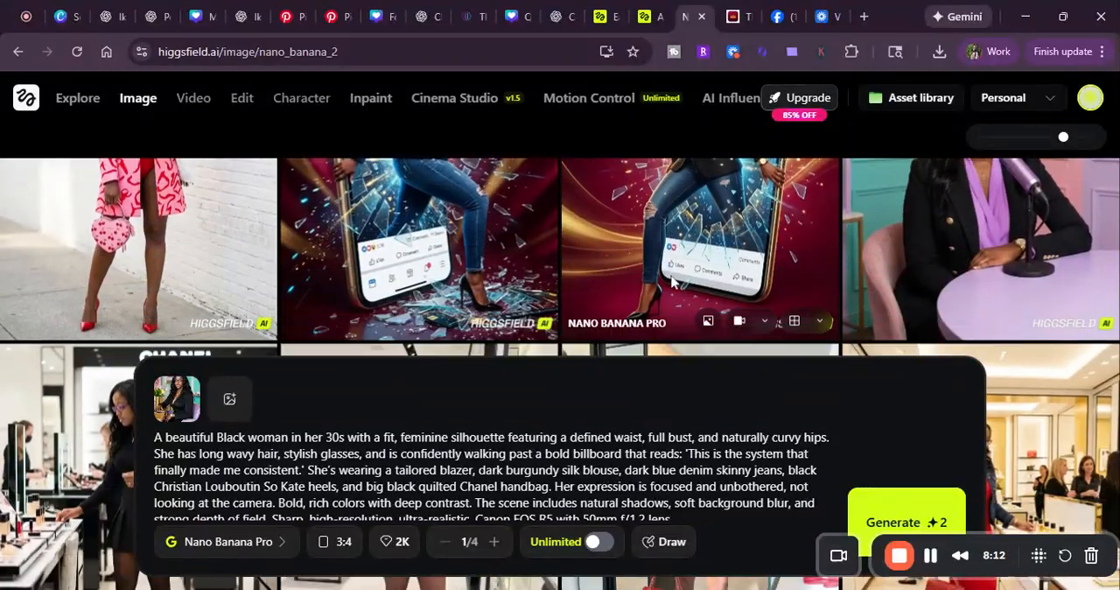
pyautogui.scroll(-2, 674, 282)
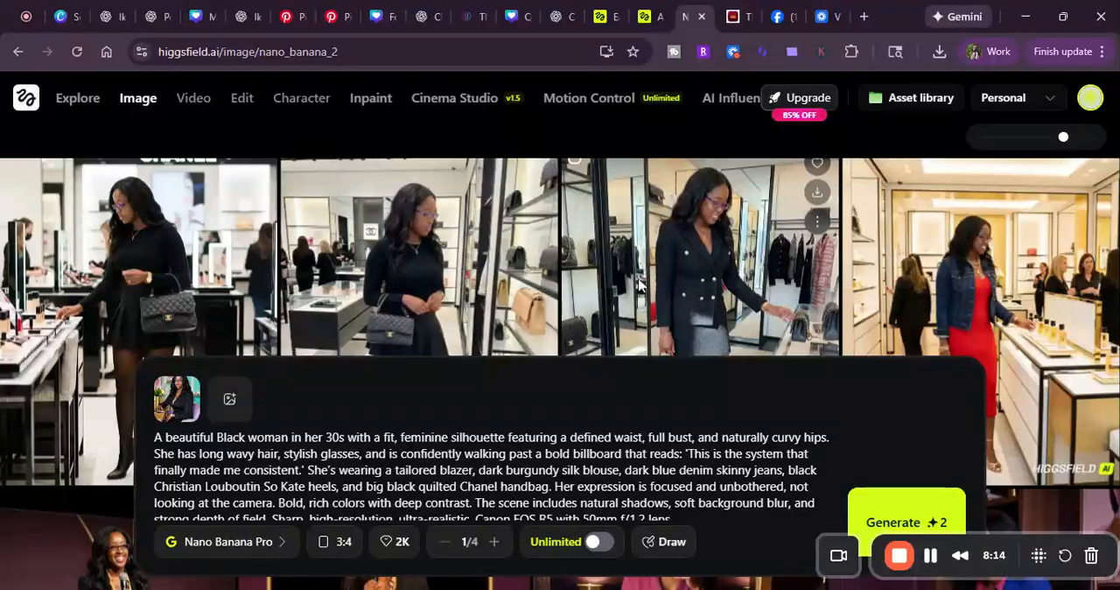
pyautogui.scroll(-5, 639, 284)
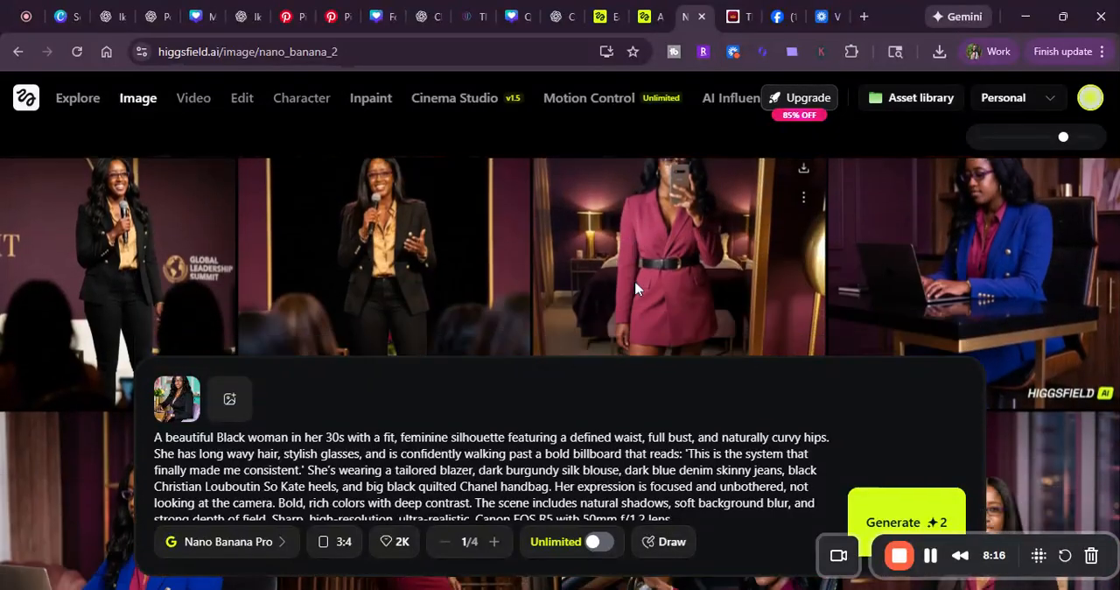
pyautogui.scroll(-10, 630, 285)
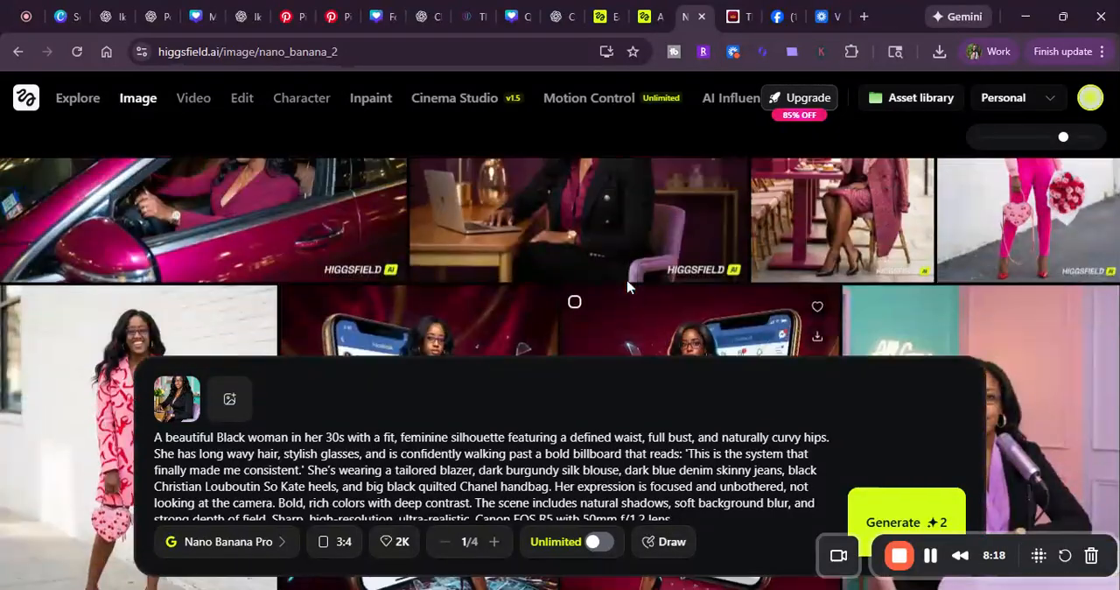
pyautogui.scroll(-10, 628, 286)
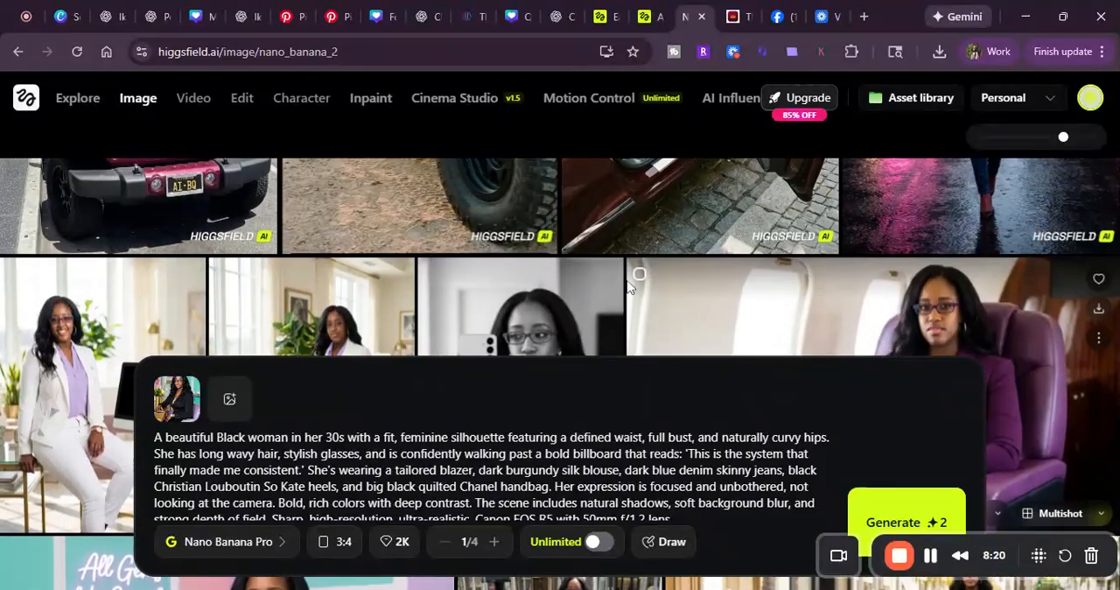
pyautogui.scroll(2, 627, 286)
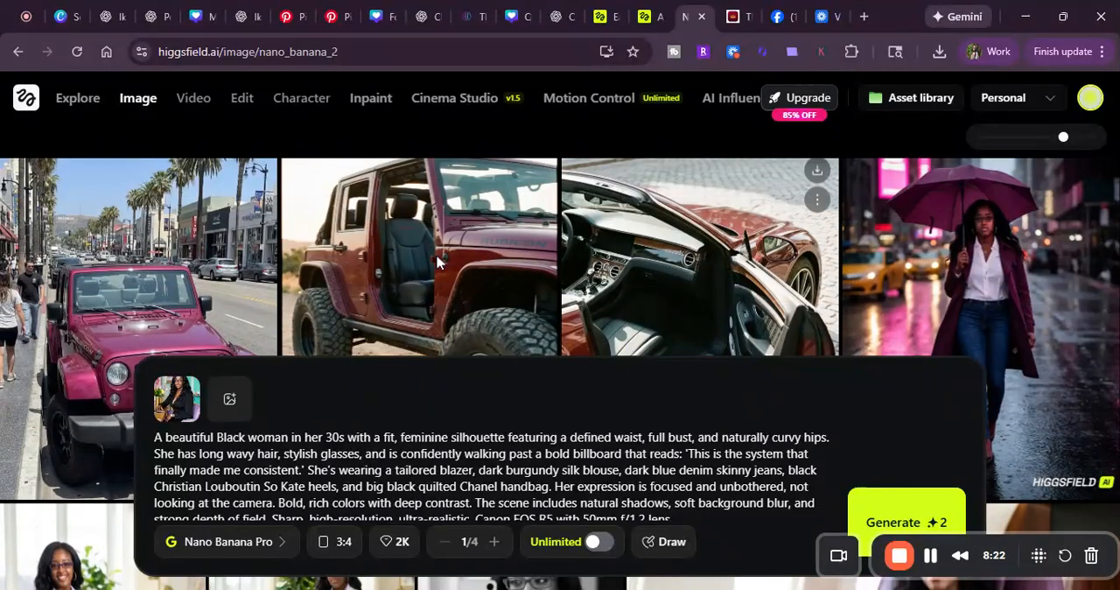
# Step: Send the black-and-white mirror selfie image from the gallery to video creation with the Animate option
pyautogui.scroll(-10, 300, 280)
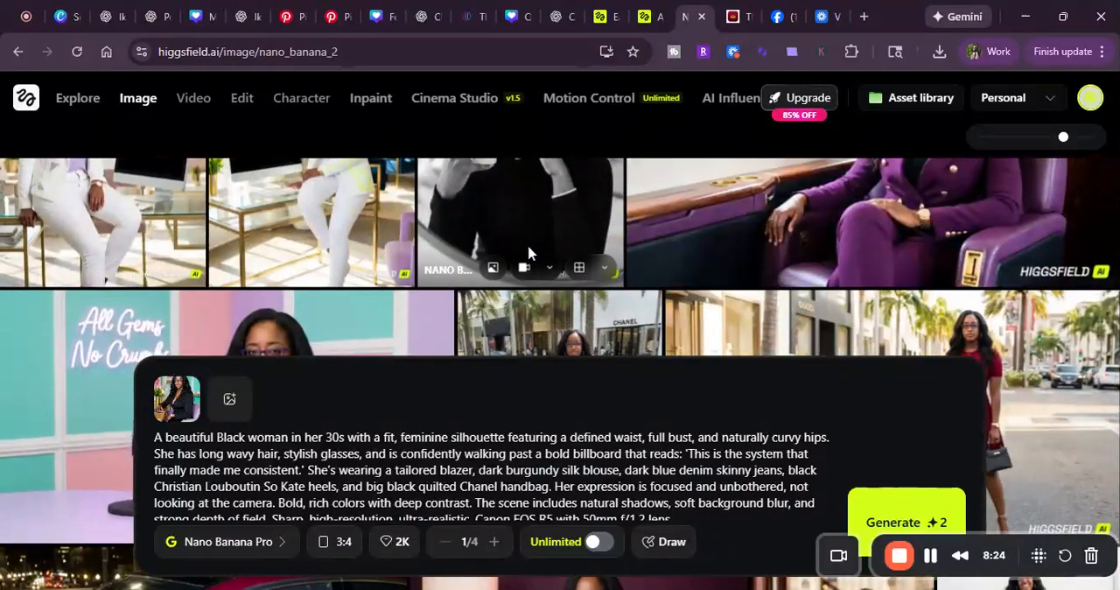
pyautogui.scroll(1, 528, 236)
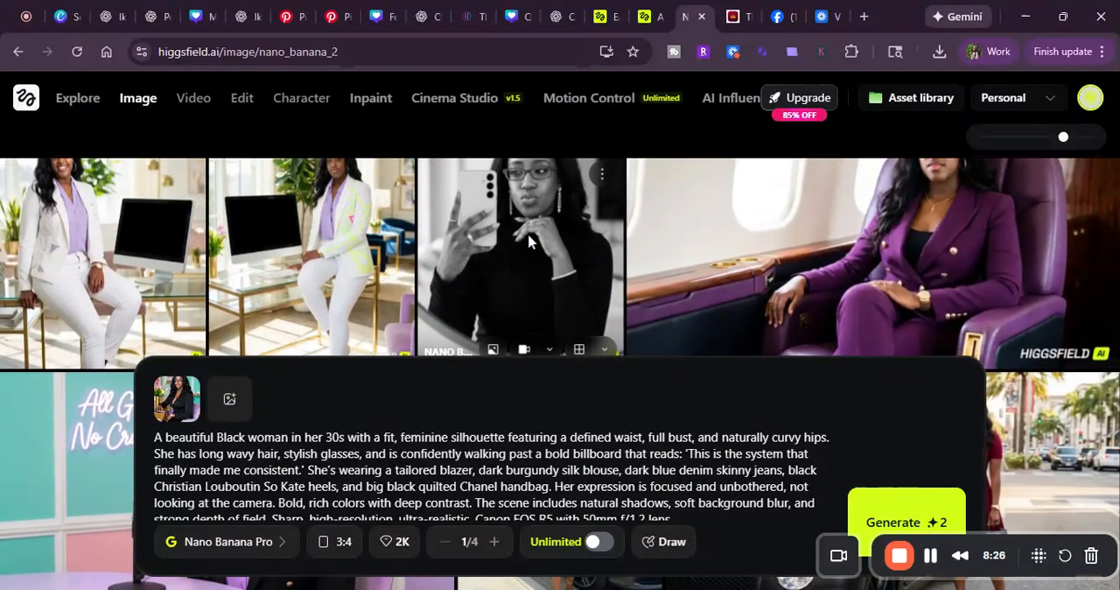
pyautogui.scroll(-1, 523, 238)
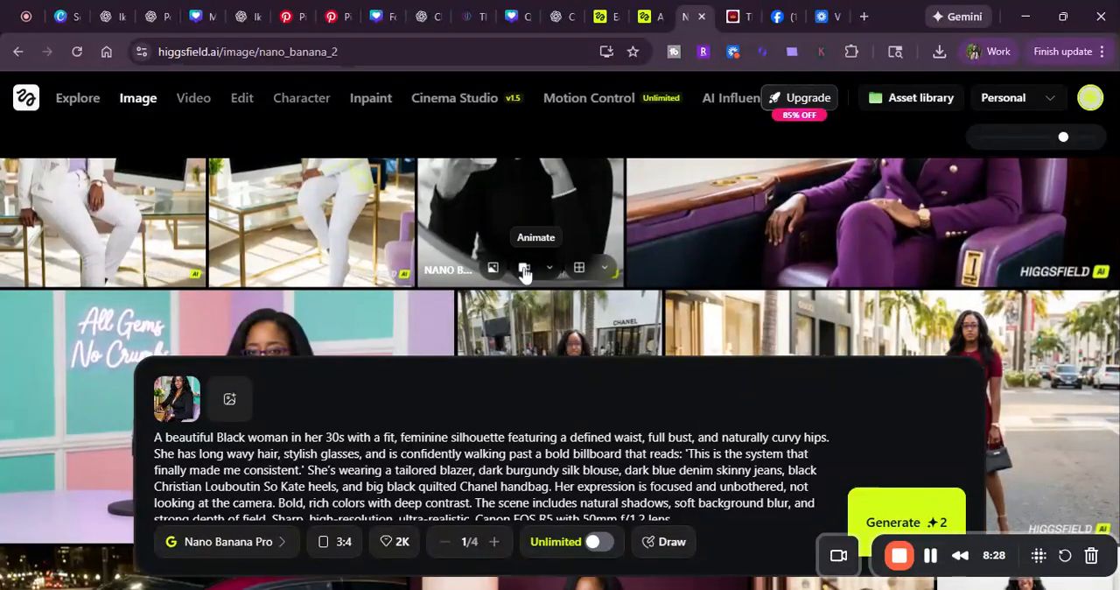
pyautogui.click(552, 271)
pyautogui.click(523, 271)
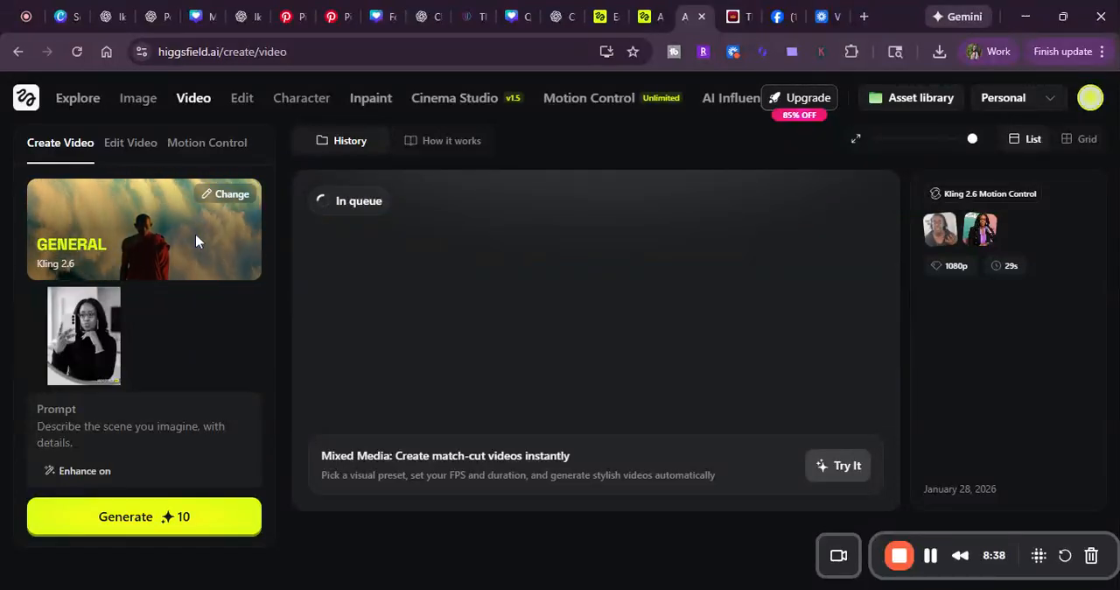
# Step: Browse the Kling 2.6 motion presets, from Animalization to Ice Rose, and close the preset library keeping General
pyautogui.click(227, 196)
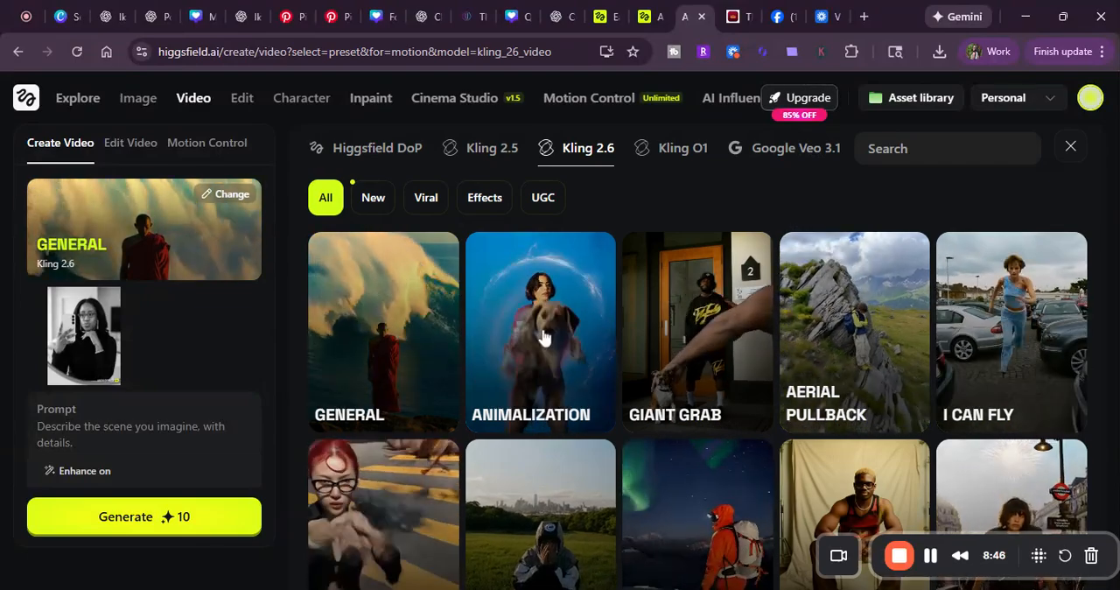
pyautogui.scroll(-1, 535, 315)
pyautogui.scroll(-1, 975, 263)
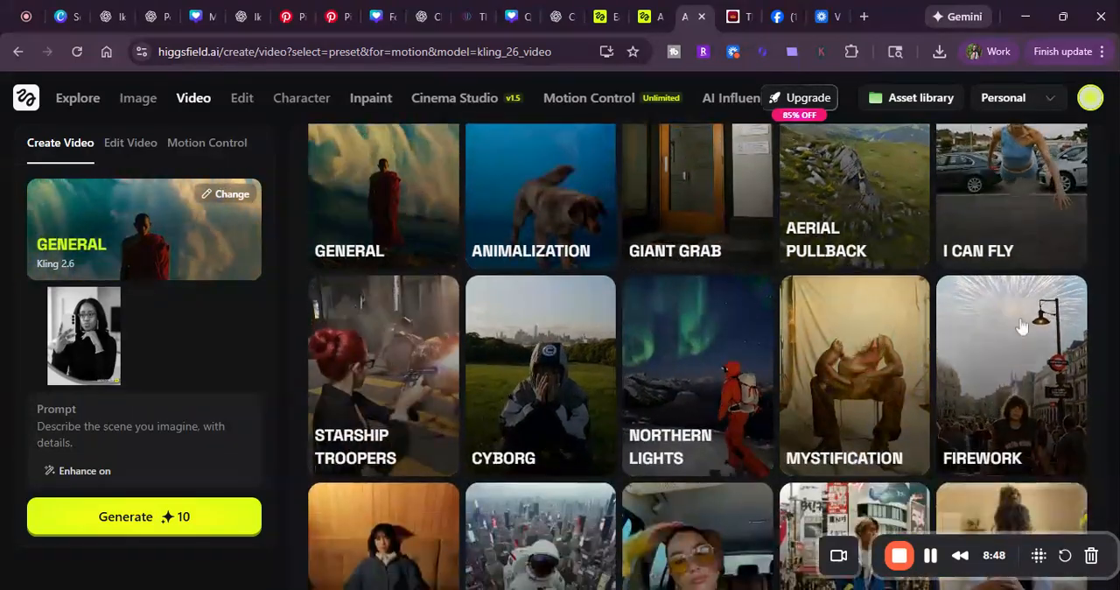
pyautogui.scroll(-2, 400, 428)
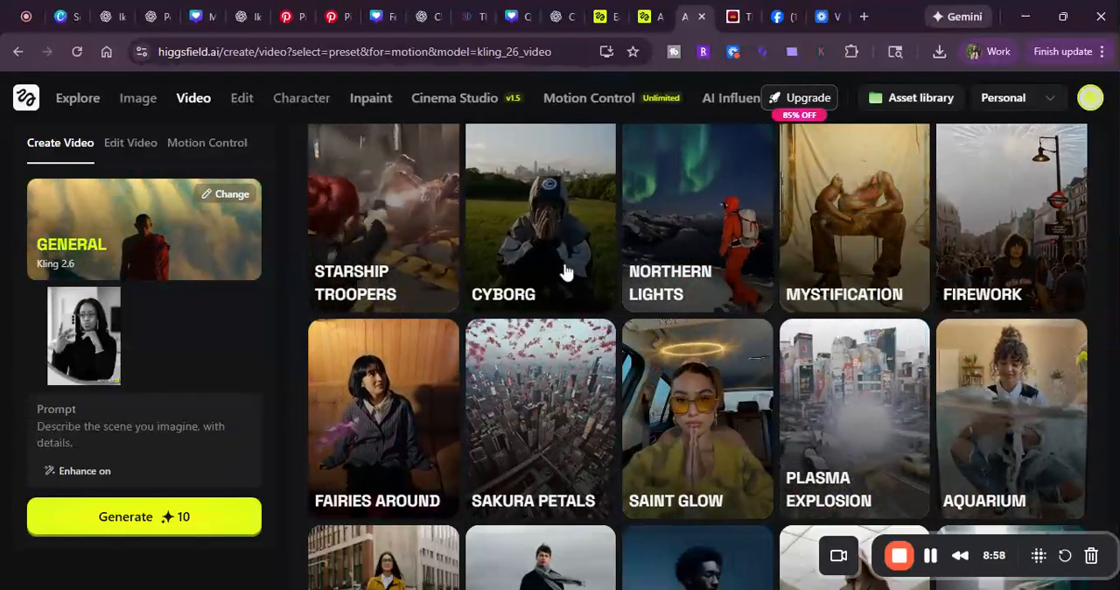
pyautogui.scroll(-4, 1000, 280)
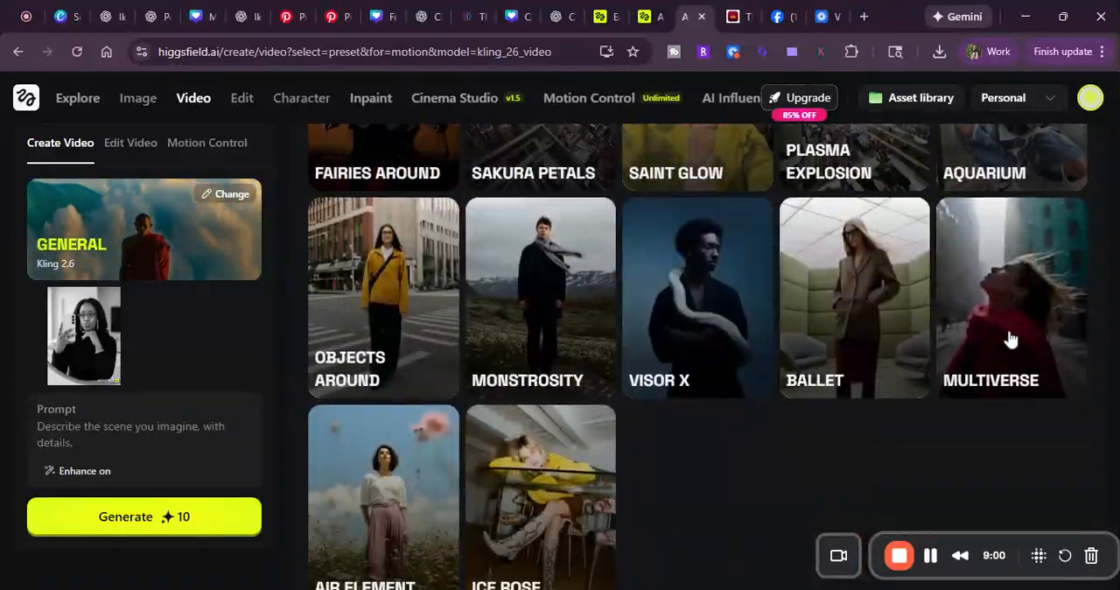
pyautogui.scroll(7, 540, 370)
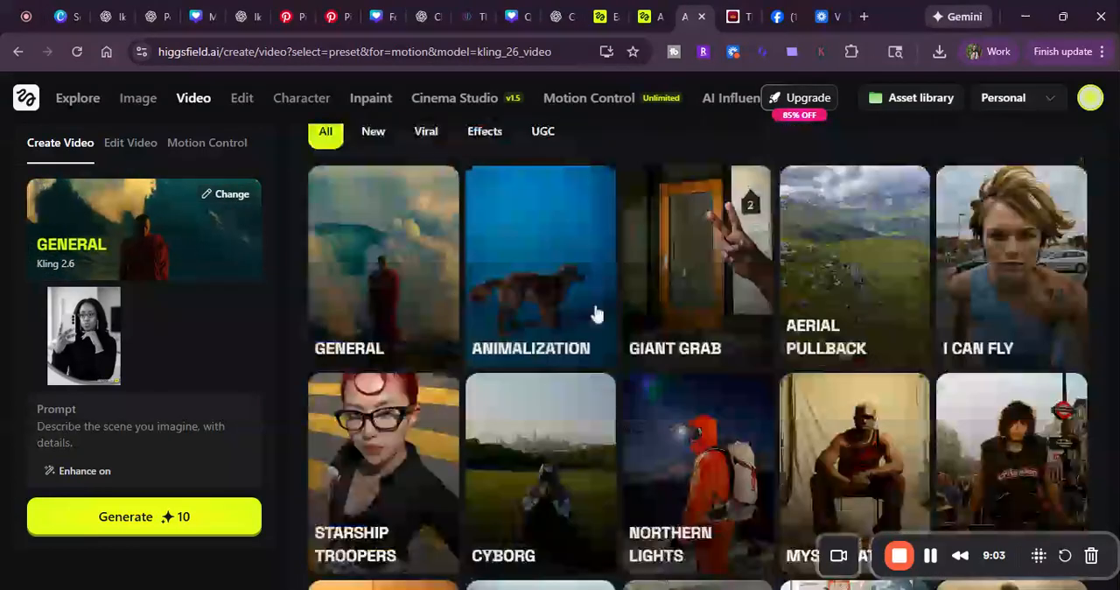
pyautogui.scroll(1, 467, 231)
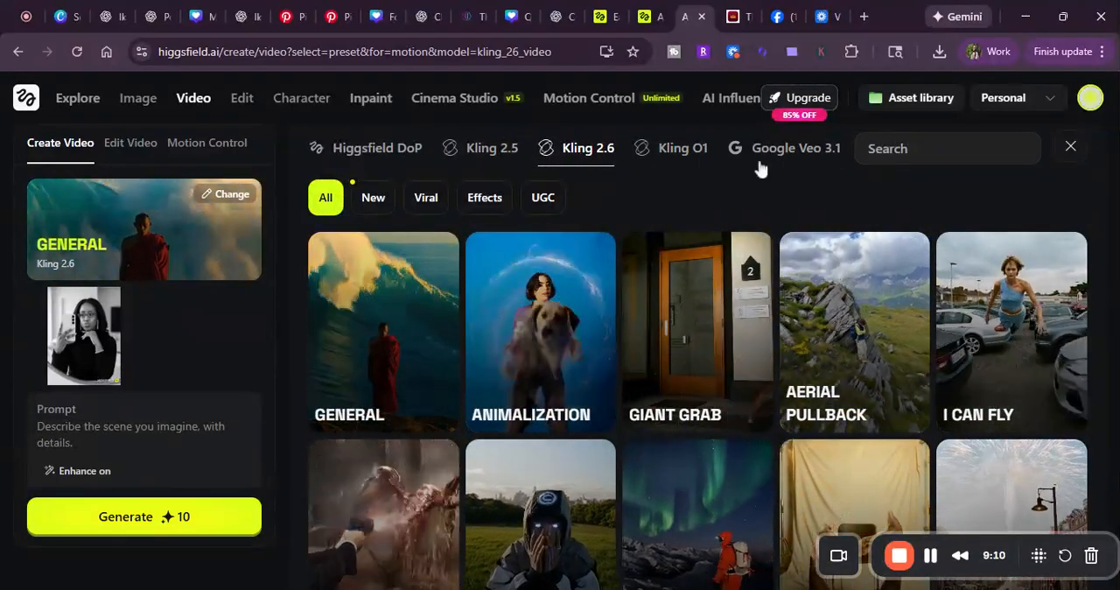
pyautogui.click(1072, 148)
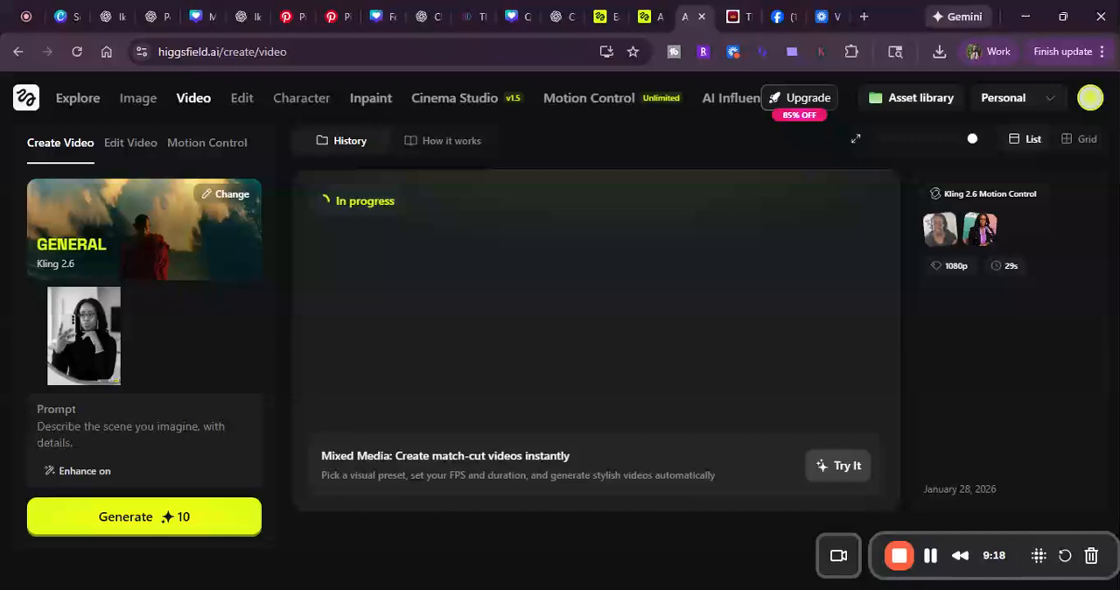
# Step: Enter the video prompt "making a kissy face and then smile" and turn off audio
pyautogui.click(232, 432)
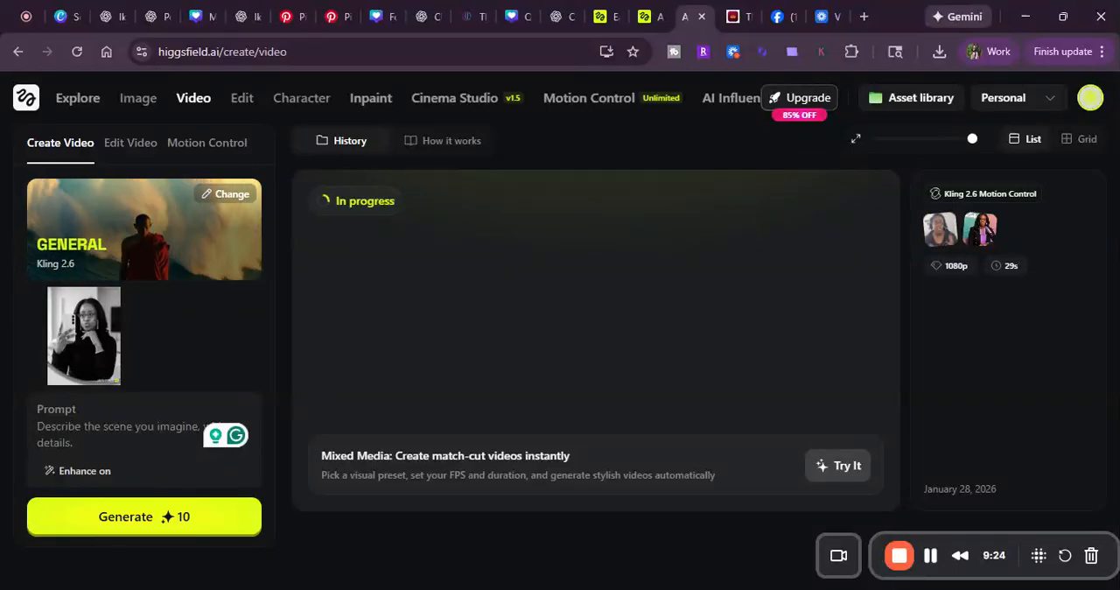
pyautogui.write('making a kissy')
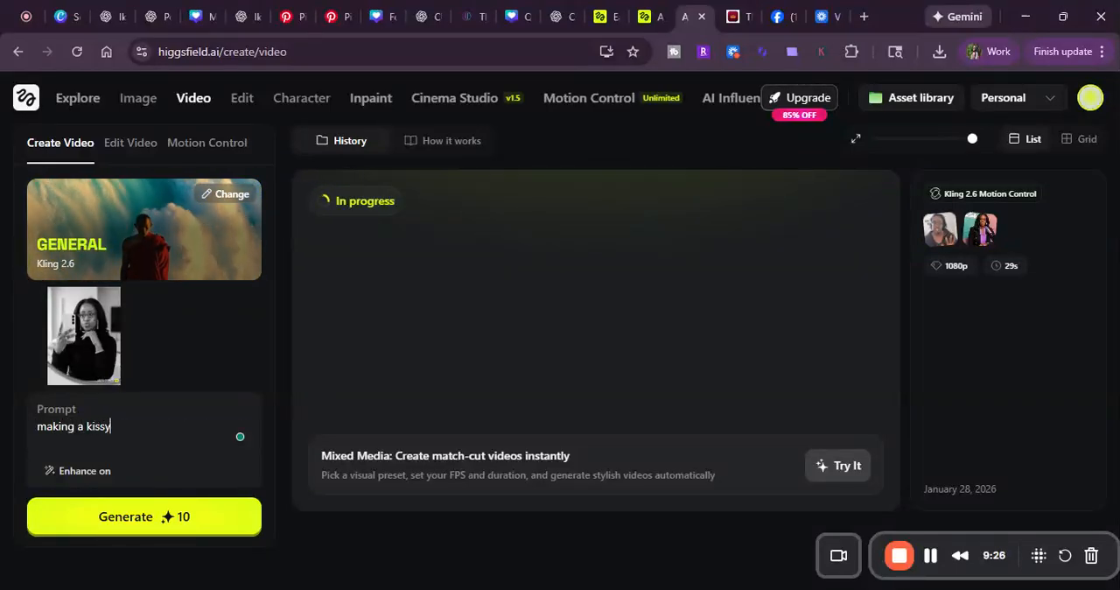
pyautogui.write(' face')
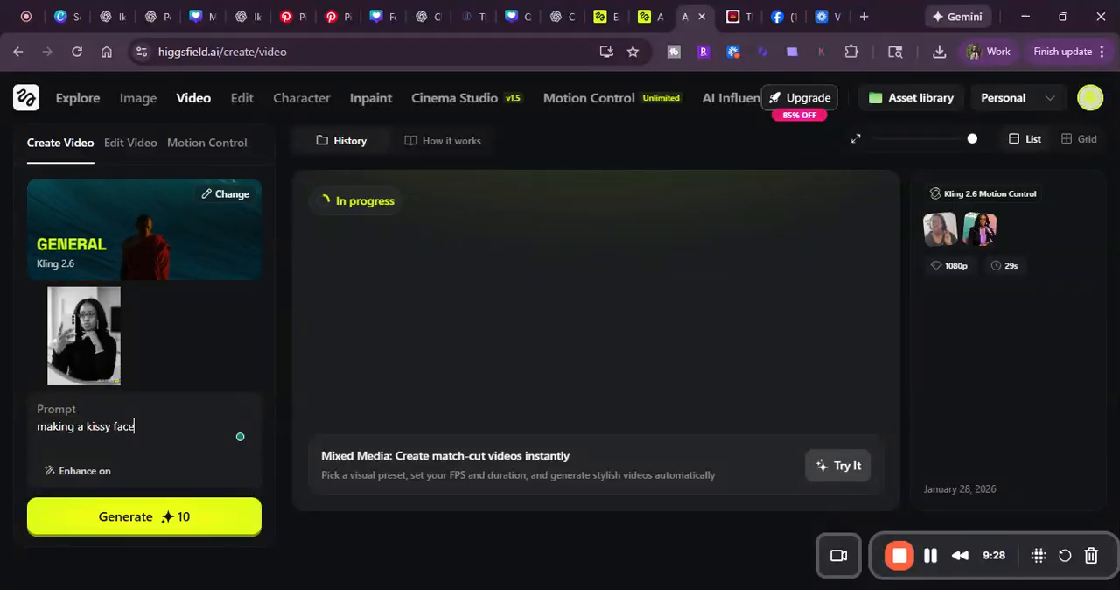
pyautogui.write(' and then ')
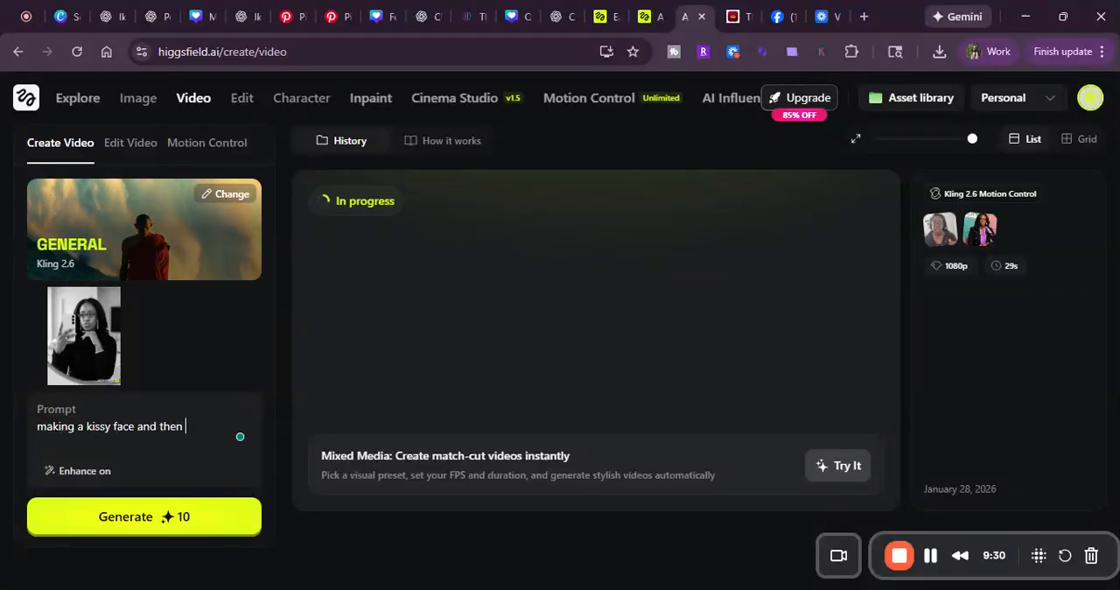
pyautogui.write('smile')
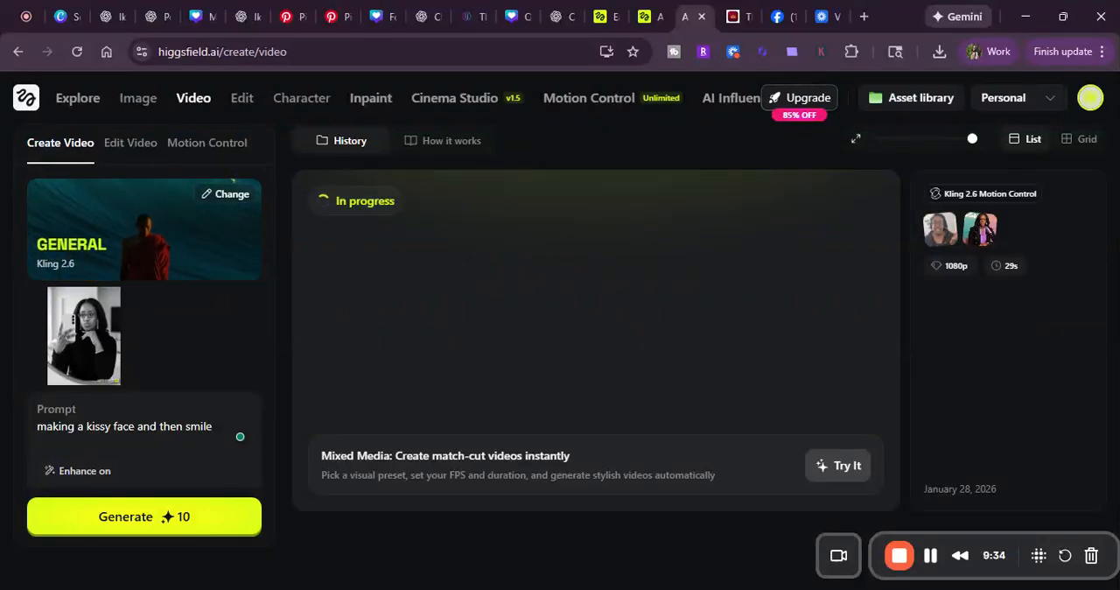
pyautogui.scroll(-2, 143, 423)
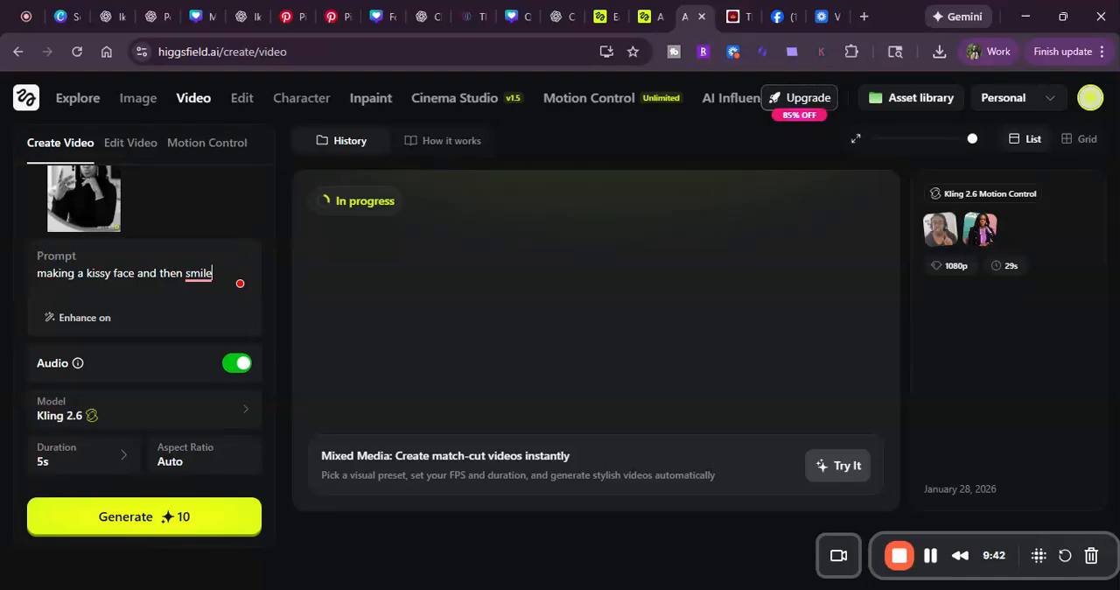
pyautogui.click(242, 371)
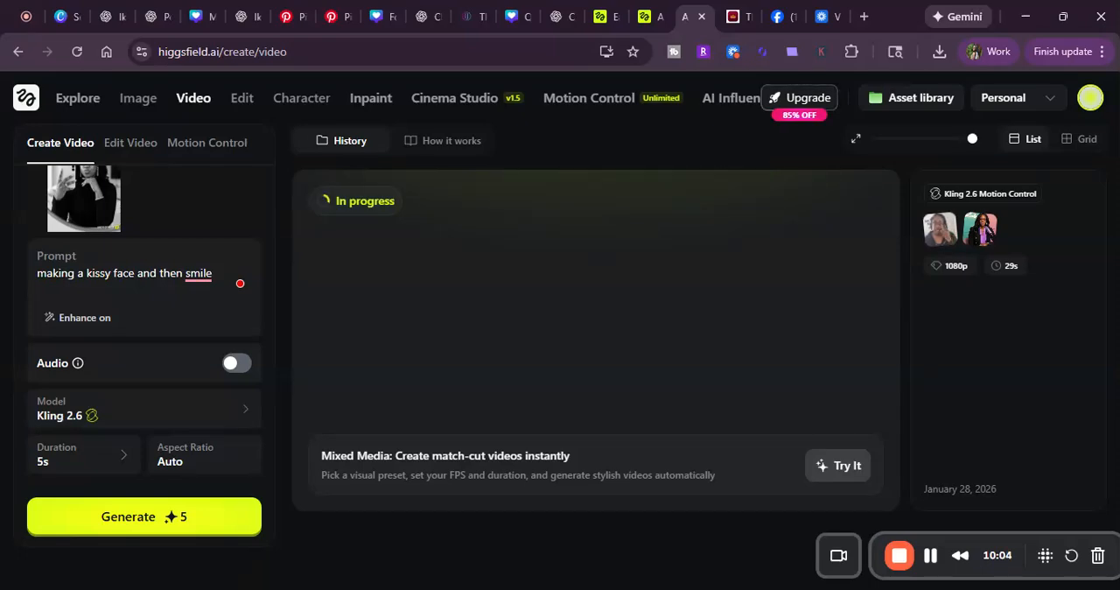
# Step: Review the available video models, including the Google Veo, Minimax Hailuo and Kling versions, keeping Kling 2.6 selected
pyautogui.click(200, 414)
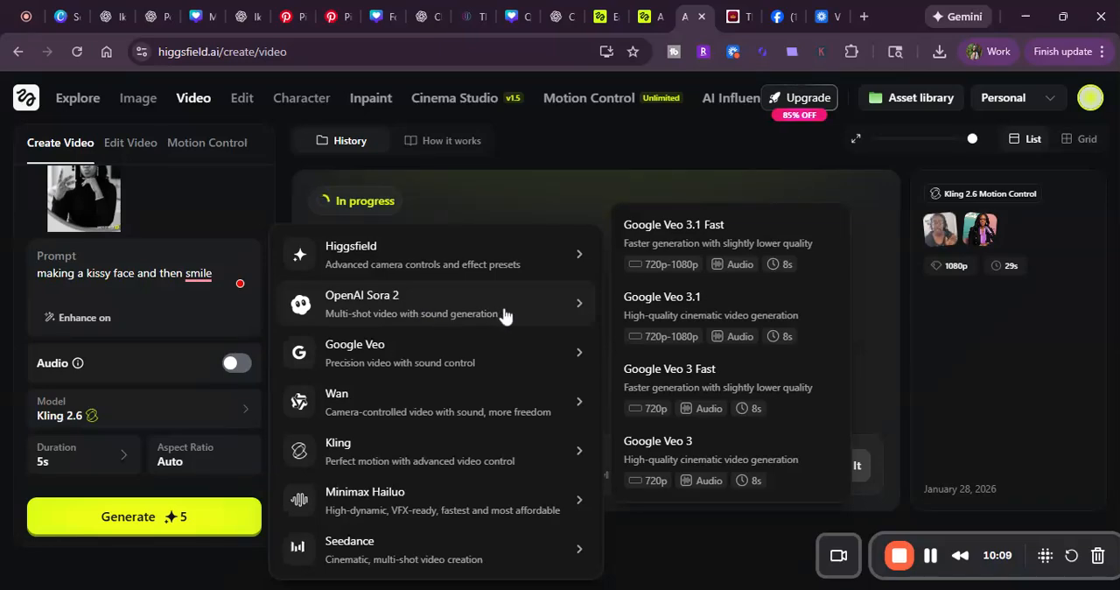
pyautogui.moveTo(517, 315)
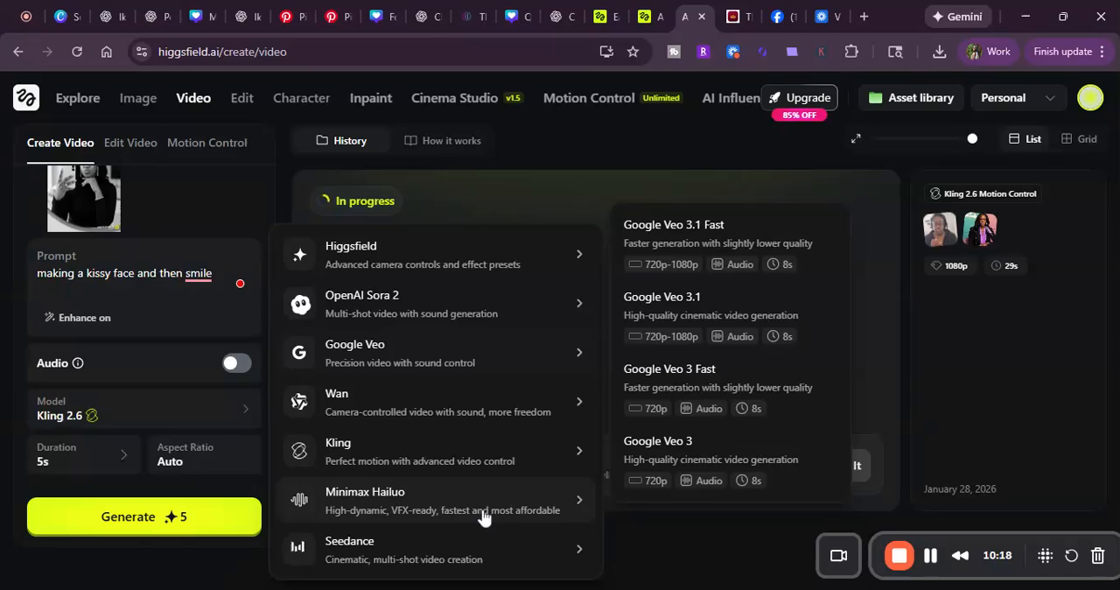
pyautogui.moveTo(484, 518)
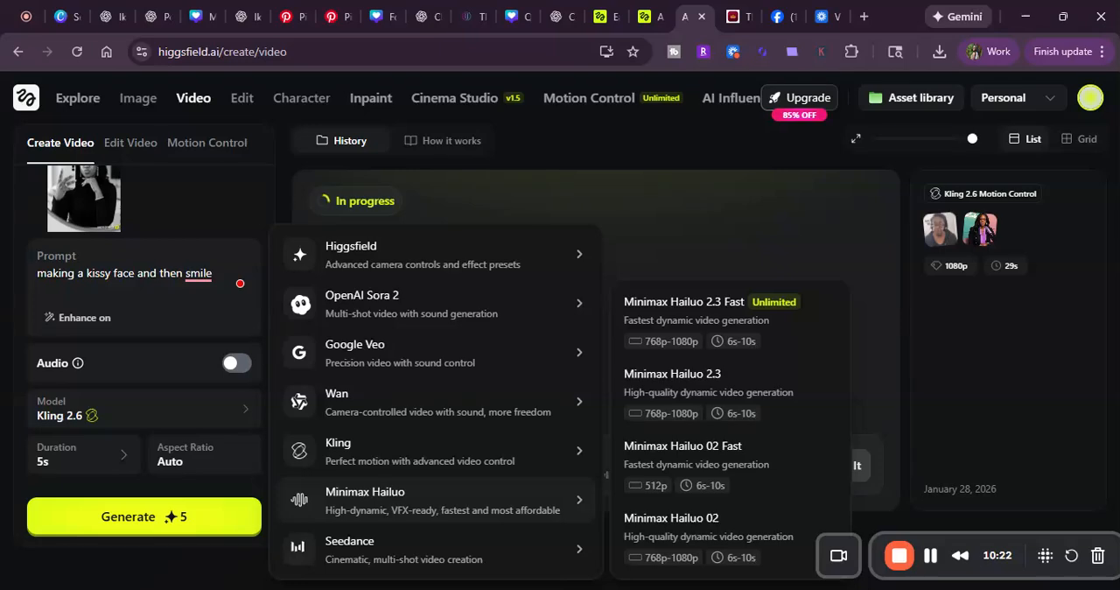
pyautogui.moveTo(471, 466)
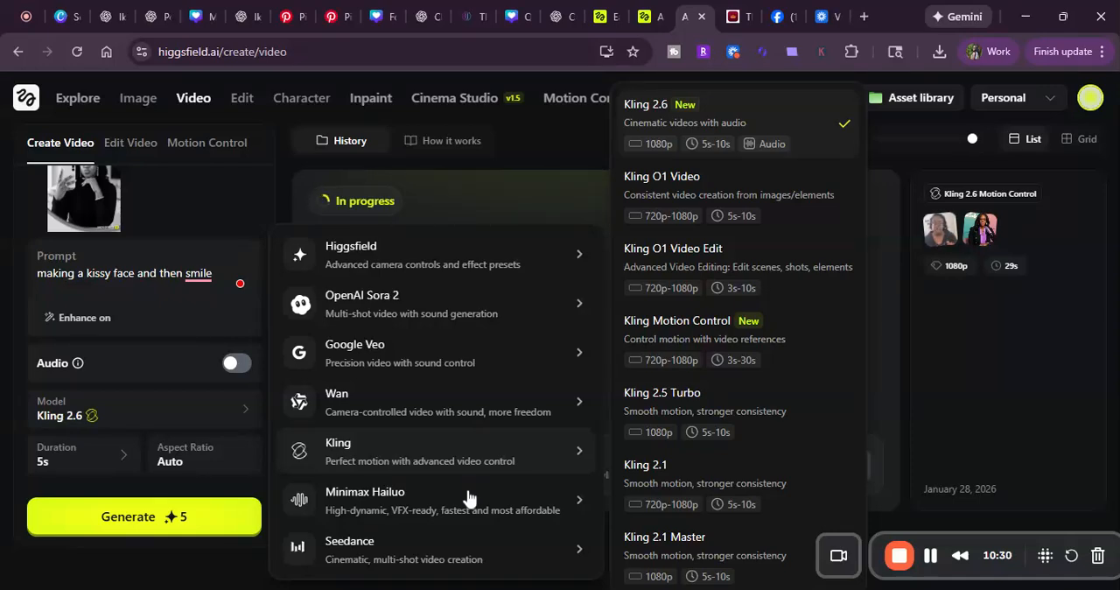
pyautogui.moveTo(470, 497)
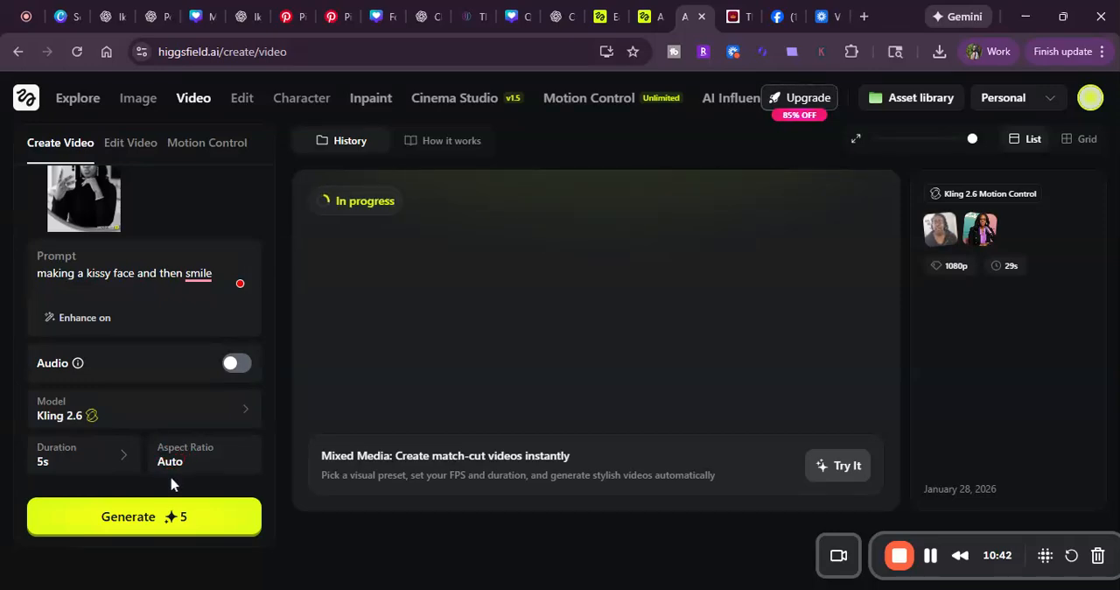
# Step: Generate the 5-second mirror selfie video with Kling 2.6 and check its entry in the history
pyautogui.click(153, 523)
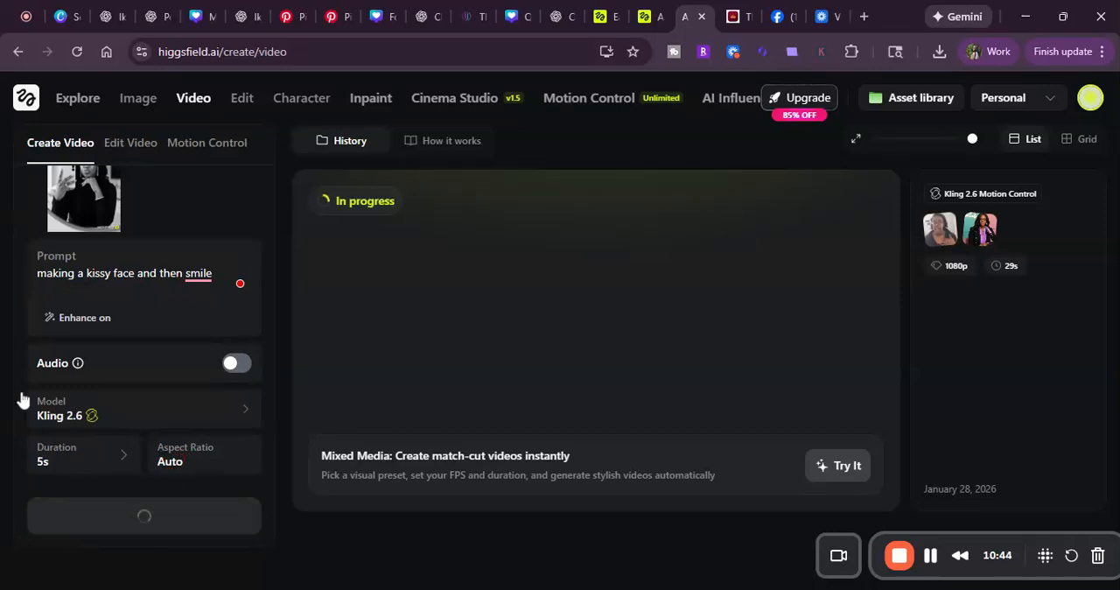
pyautogui.scroll(-3, 298, 394)
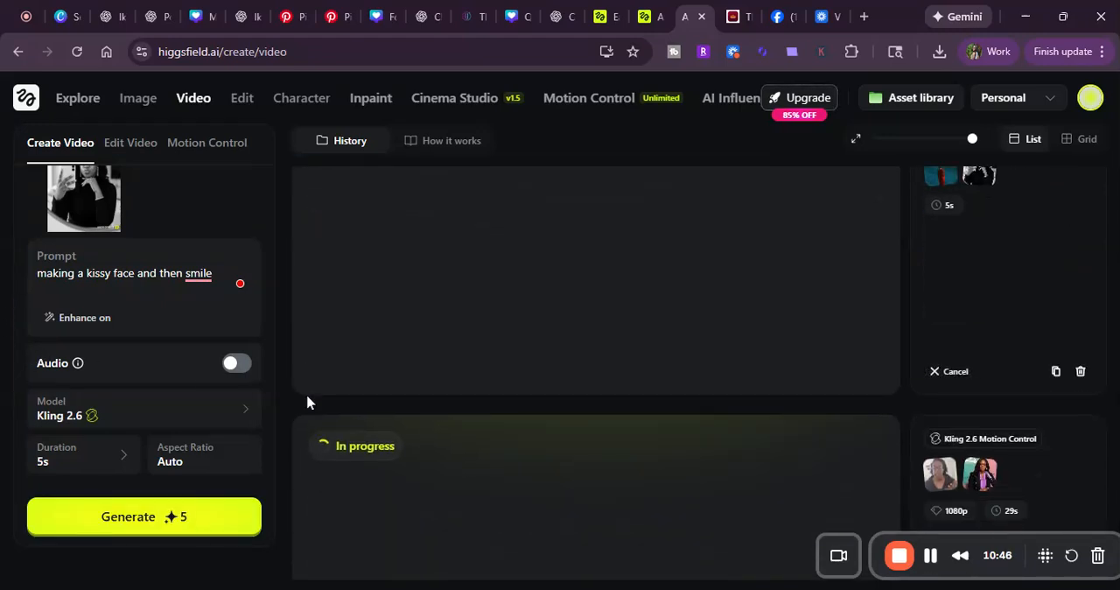
pyautogui.scroll(-2, 292, 390)
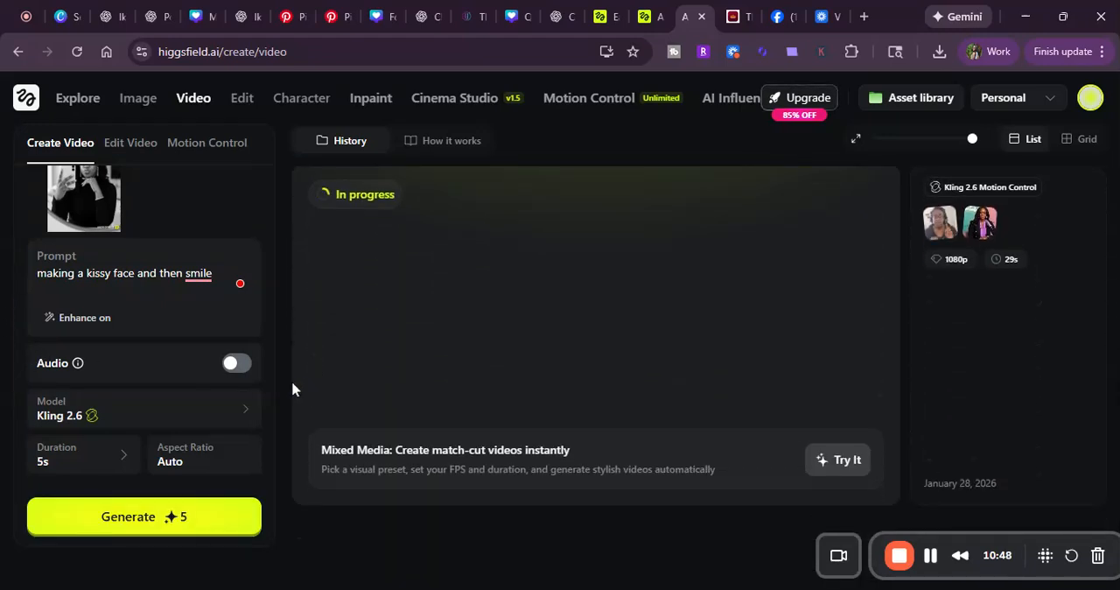
pyautogui.scroll(3, 292, 390)
pyautogui.scroll(2, 291, 381)
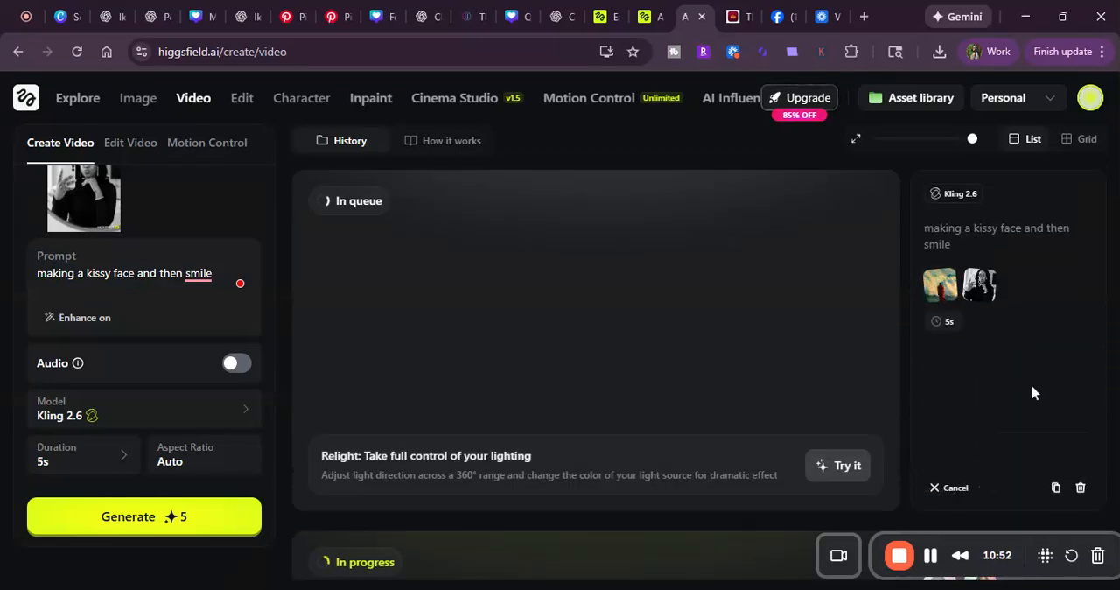
# Step: Switch the video model to Minimax Hailuo 2.3 Fast and set the resolution to 1080p
pyautogui.click(216, 417)
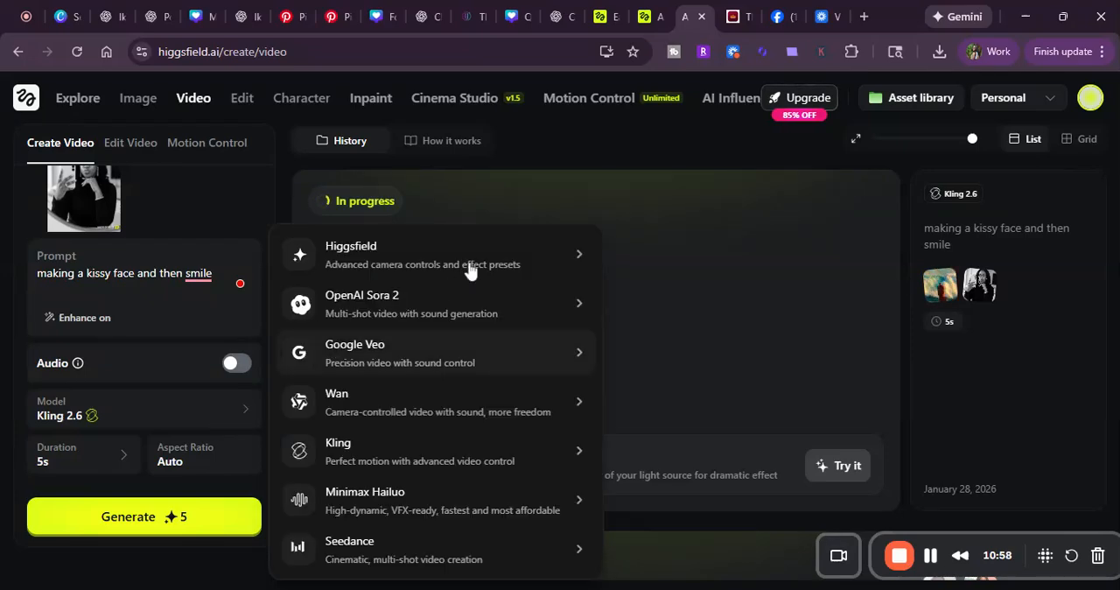
pyautogui.moveTo(477, 263)
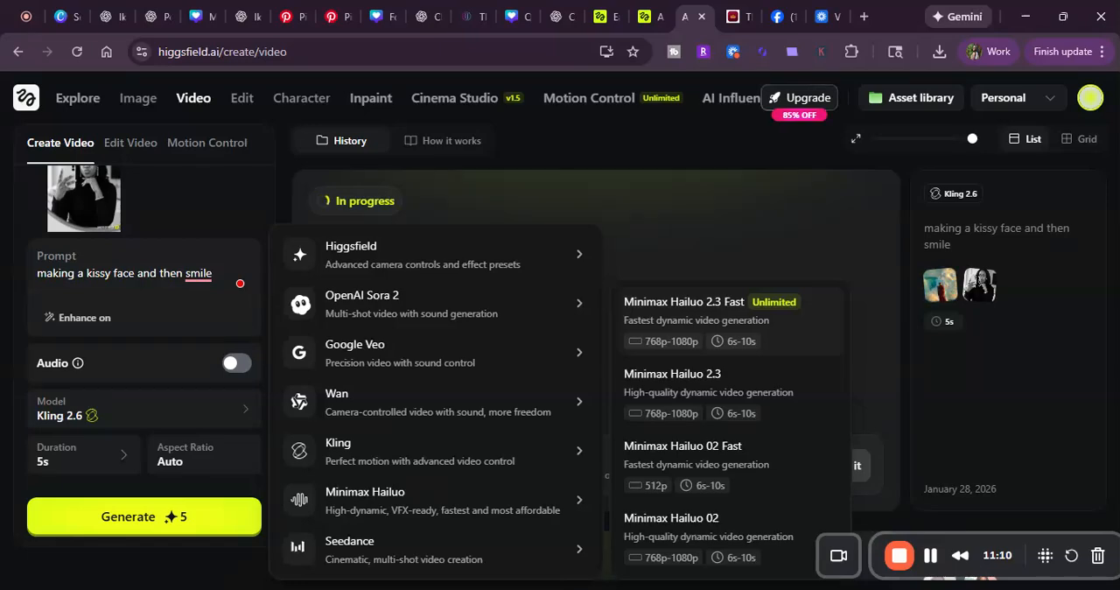
pyautogui.click(726, 320)
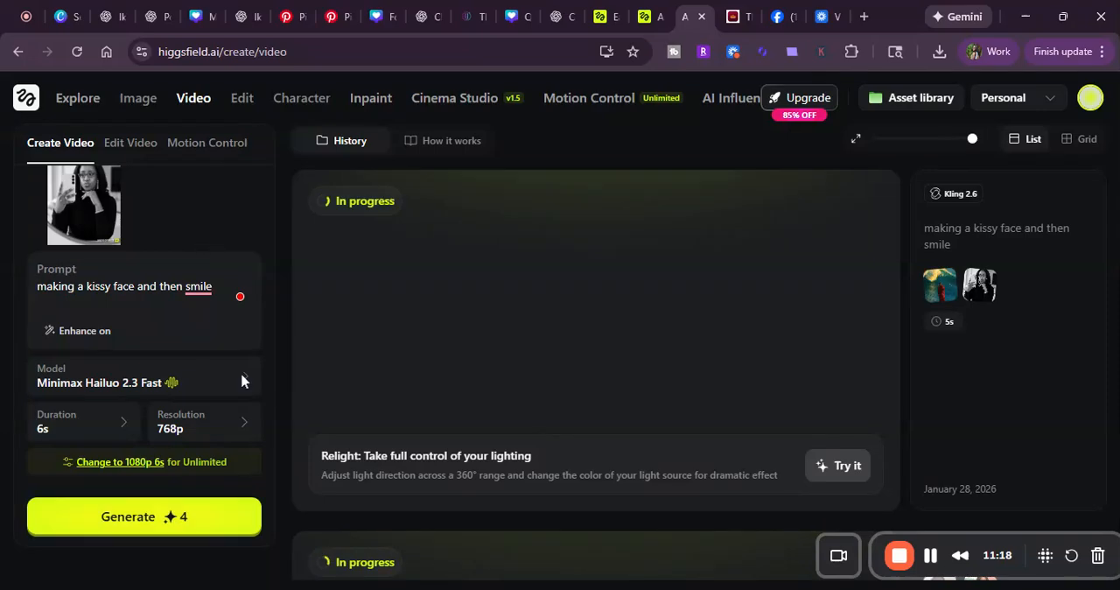
pyautogui.click(236, 435)
pyautogui.click(292, 453)
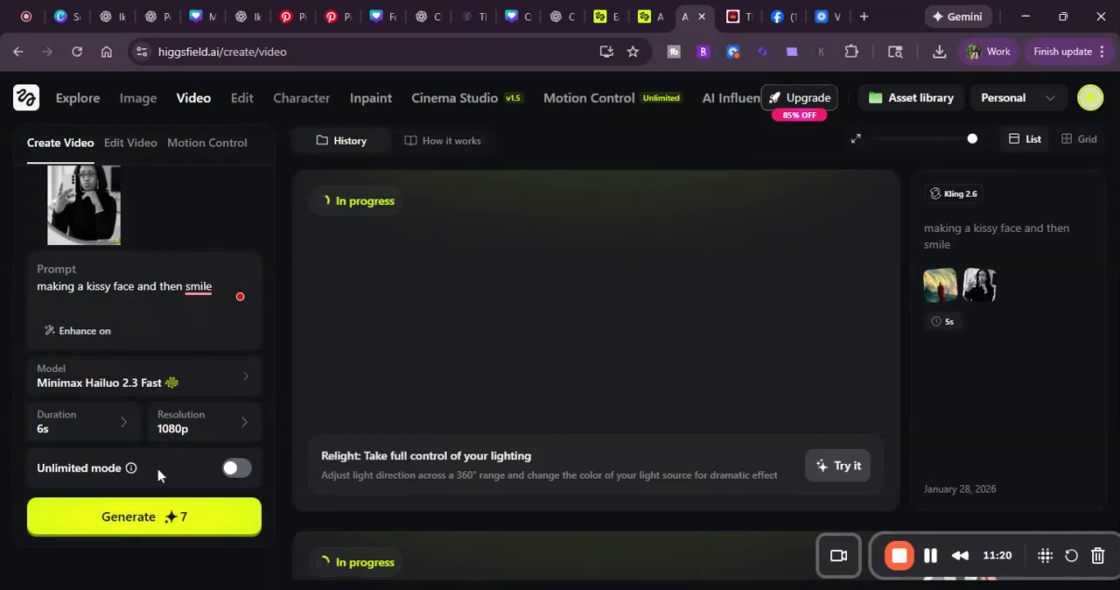
# Step: Generate the 6-second mirror selfie video with Minimax Hailuo 2.3 Fast, leaving Unlimited mode off
pyautogui.scroll(-1, 169, 449)
pyautogui.moveTo(129, 458)
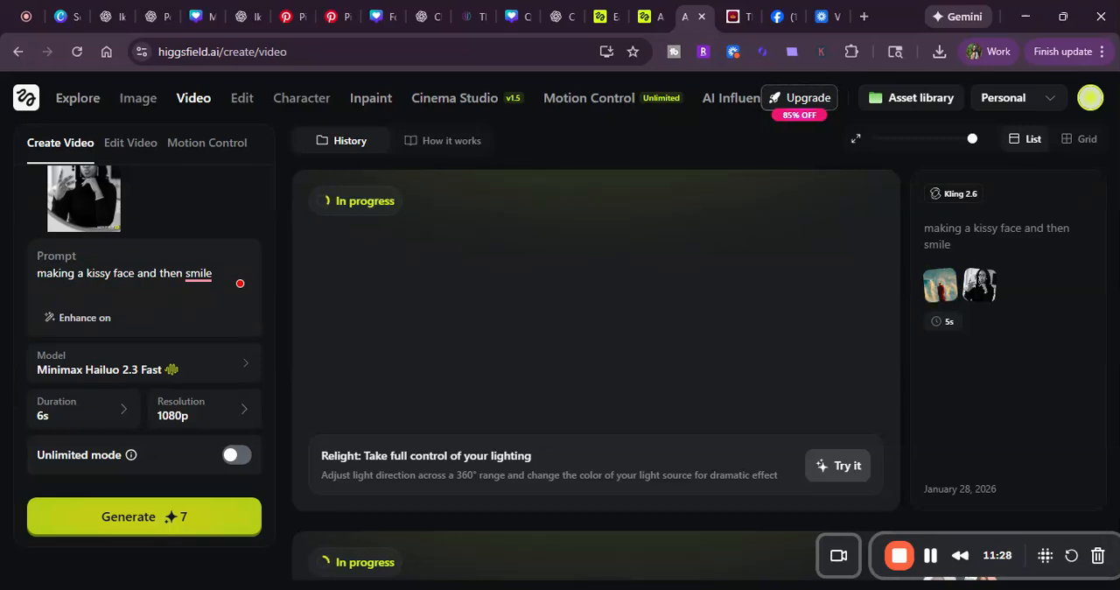
pyautogui.click(147, 516)
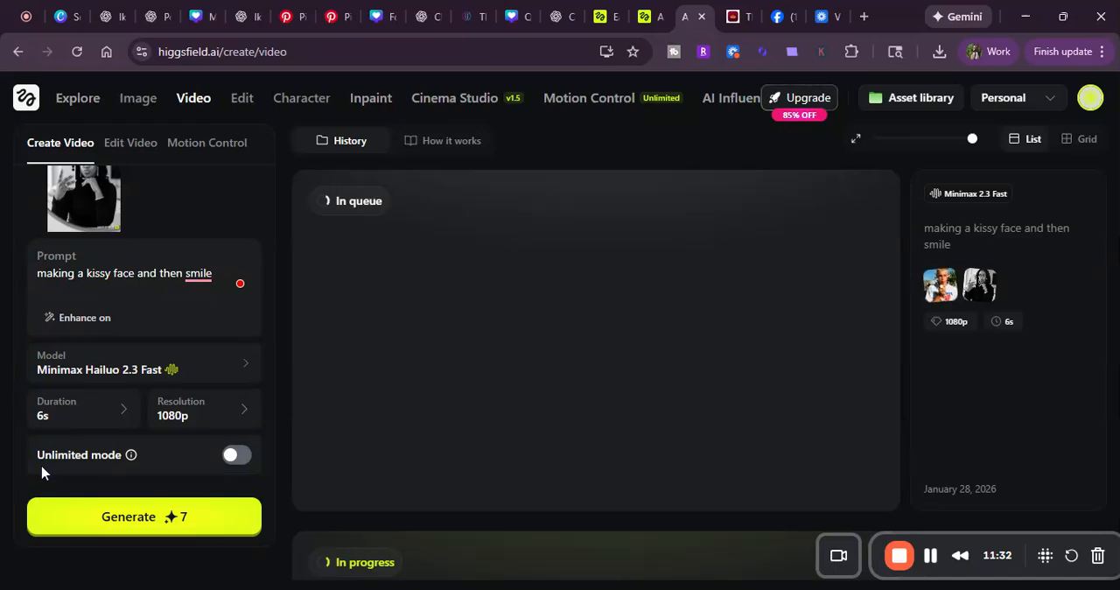
pyautogui.moveTo(812, 396)
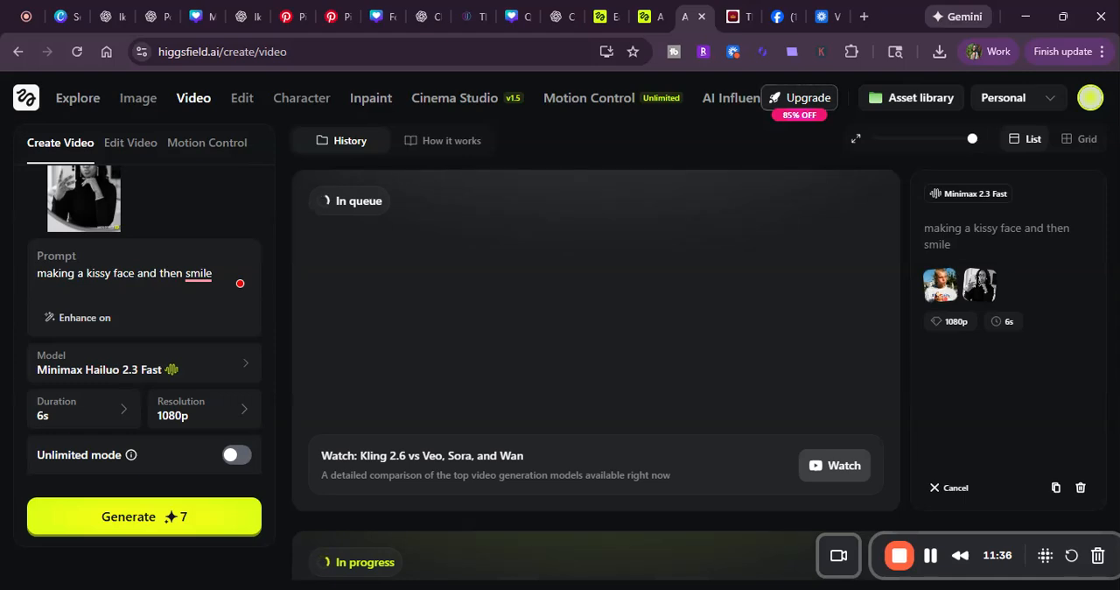
# Step: Play the Kling 2.6 mirror selfie video in the history and check the progress of the Minimax 2.3 Fast video
pyautogui.scroll(2, 87, 324)
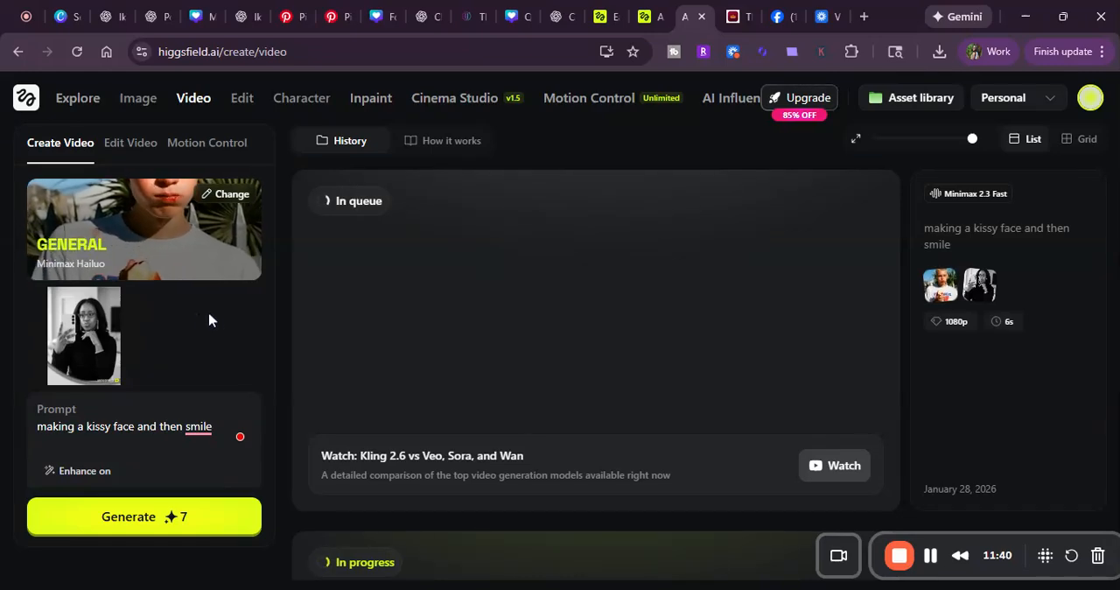
pyautogui.scroll(-3, 325, 358)
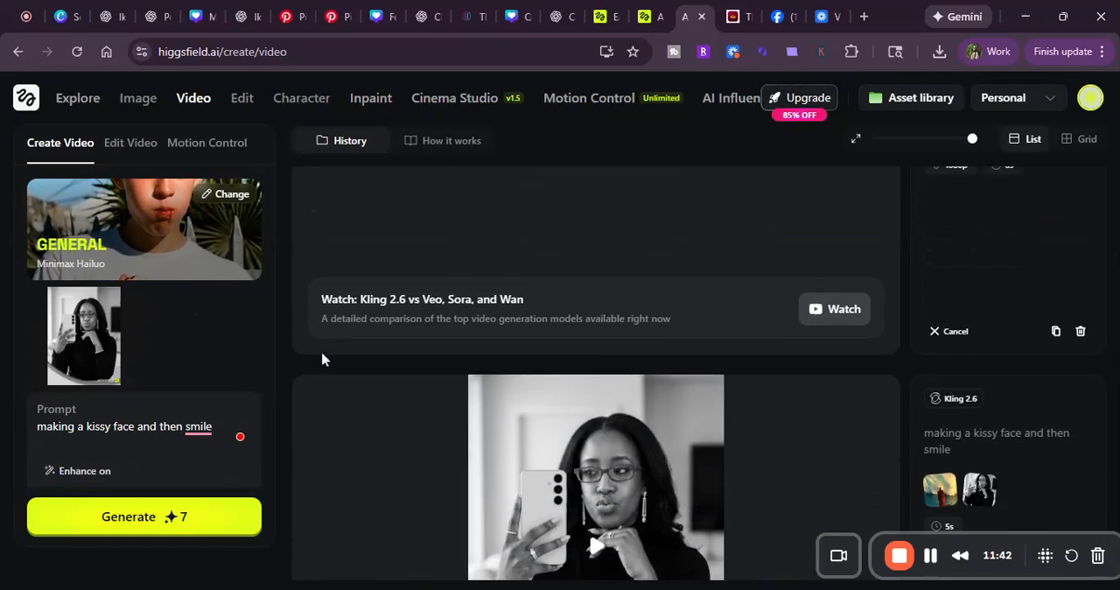
pyautogui.scroll(-1, 309, 364)
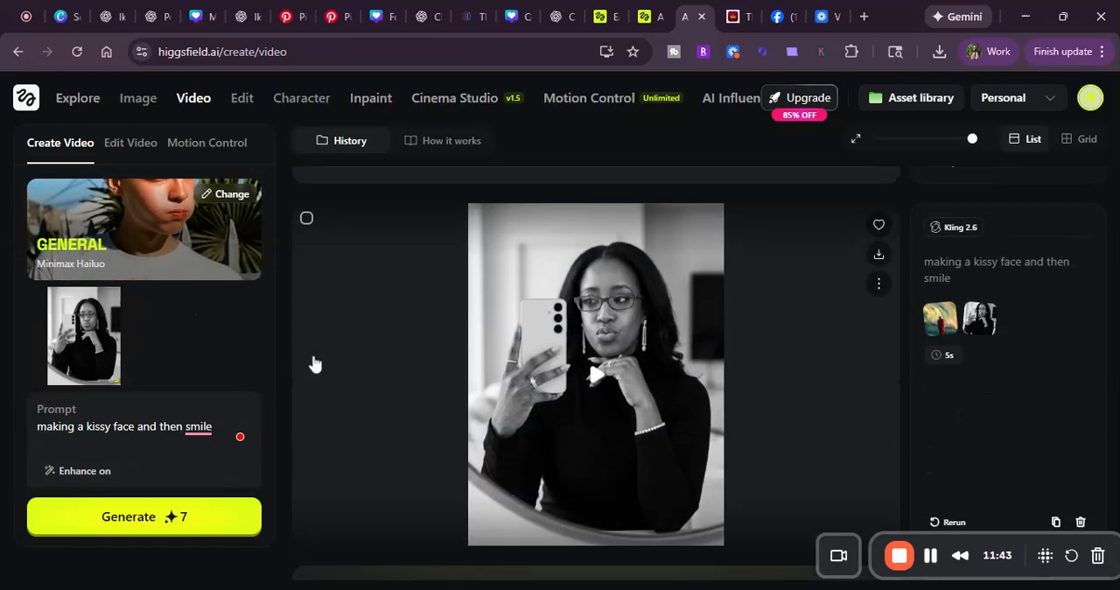
pyautogui.click(598, 376)
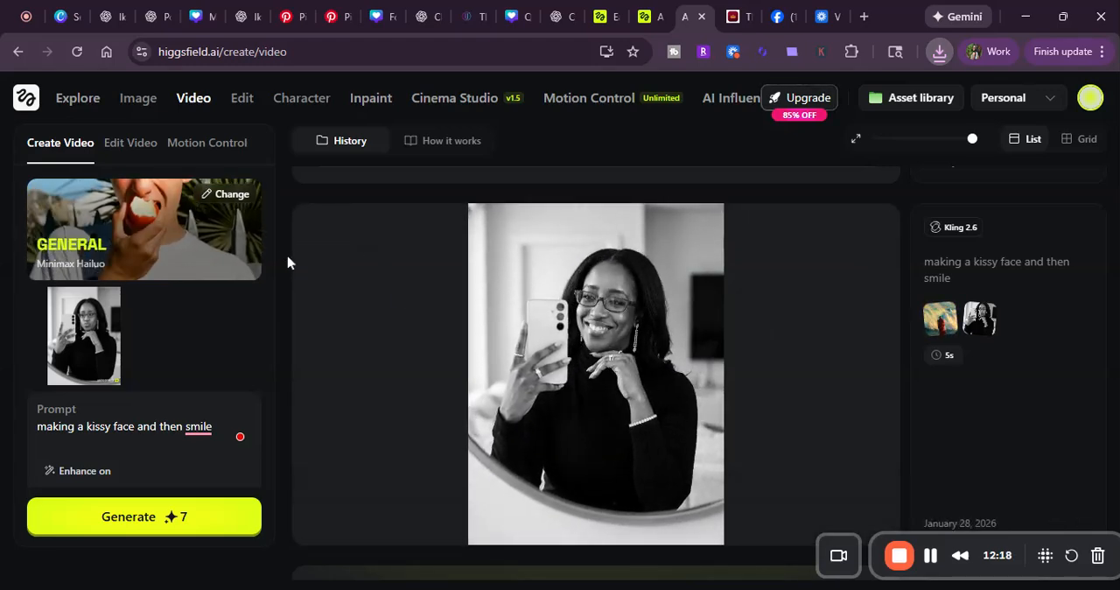
pyautogui.scroll(2, 493, 278)
pyautogui.scroll(2, 493, 278)
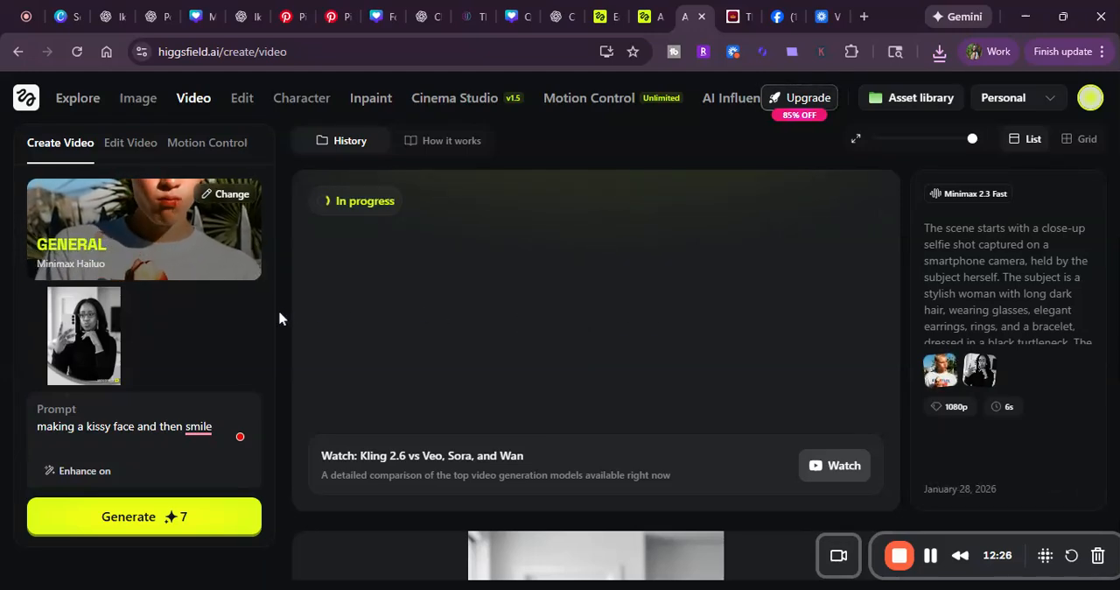
# Step: Compare the finished Minimax 2.3 Fast mirror selfie video with the Kling 2.6 version, and download the Minimax one
pyautogui.scroll(-10, 302, 420)
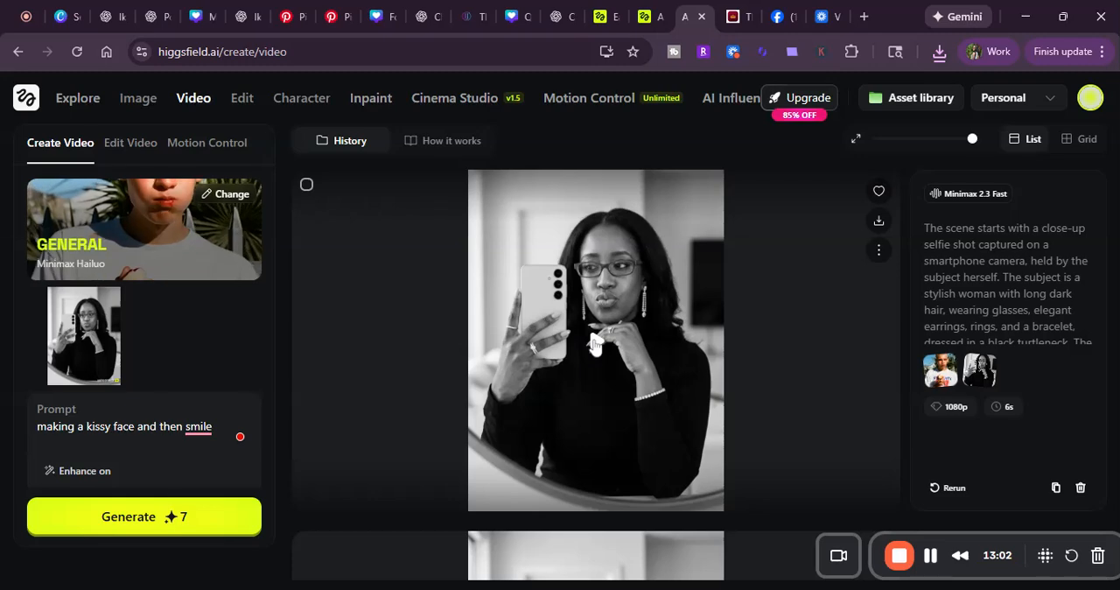
pyautogui.click(593, 342)
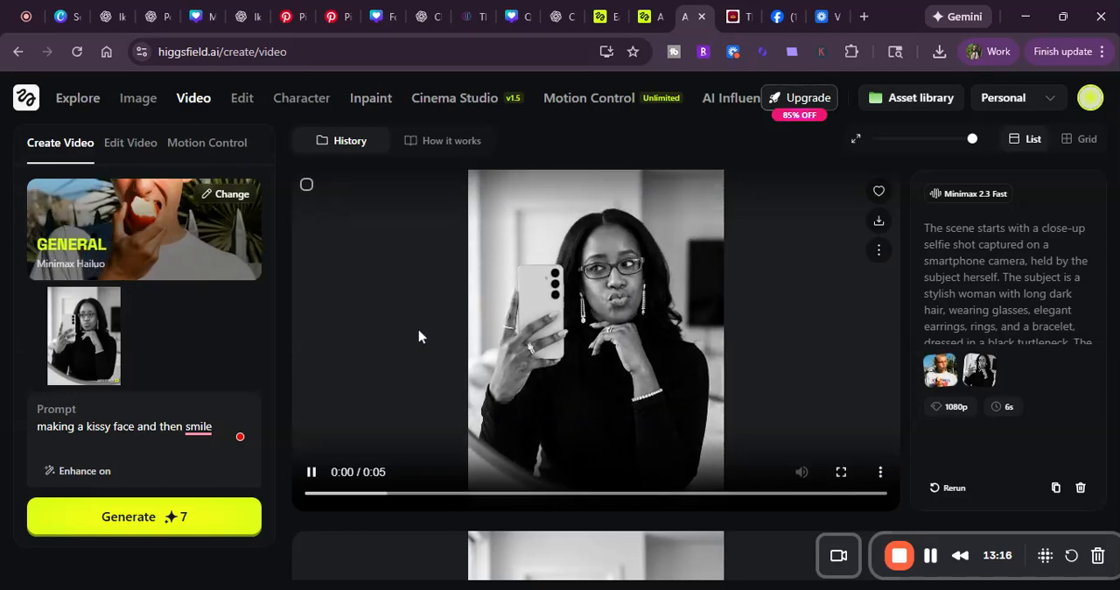
pyautogui.scroll(-5, 421, 332)
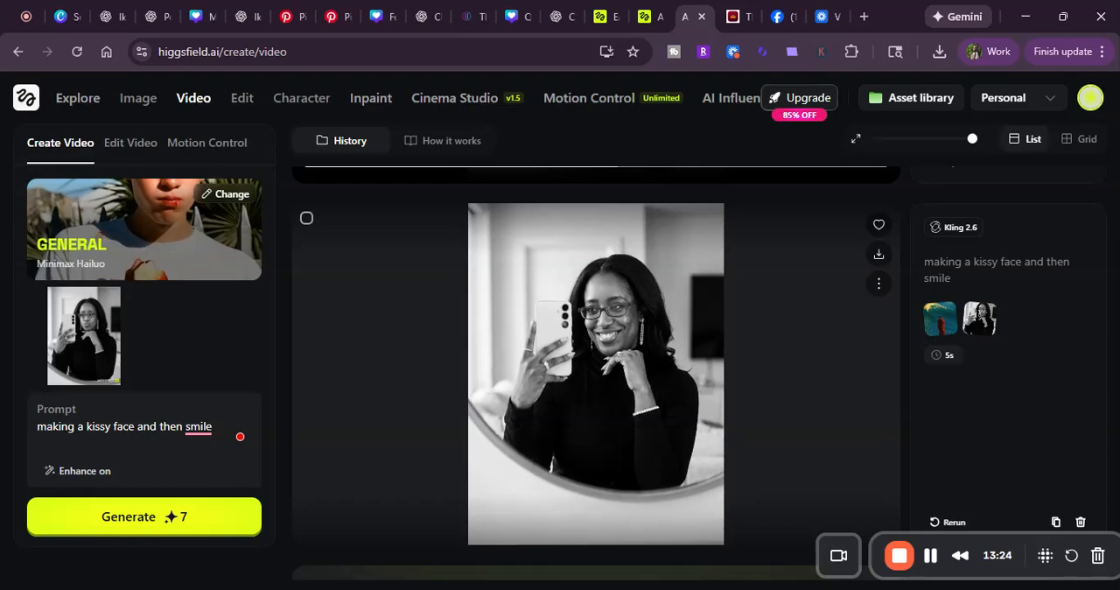
pyautogui.scroll(2, 595, 368)
pyautogui.scroll(2, 366, 437)
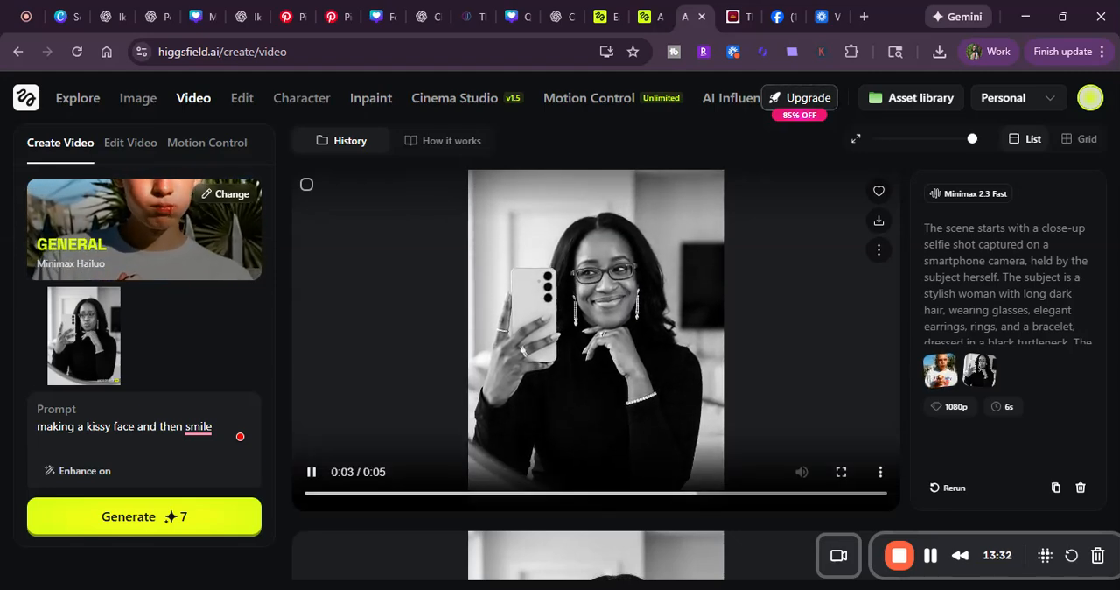
pyautogui.click(879, 220)
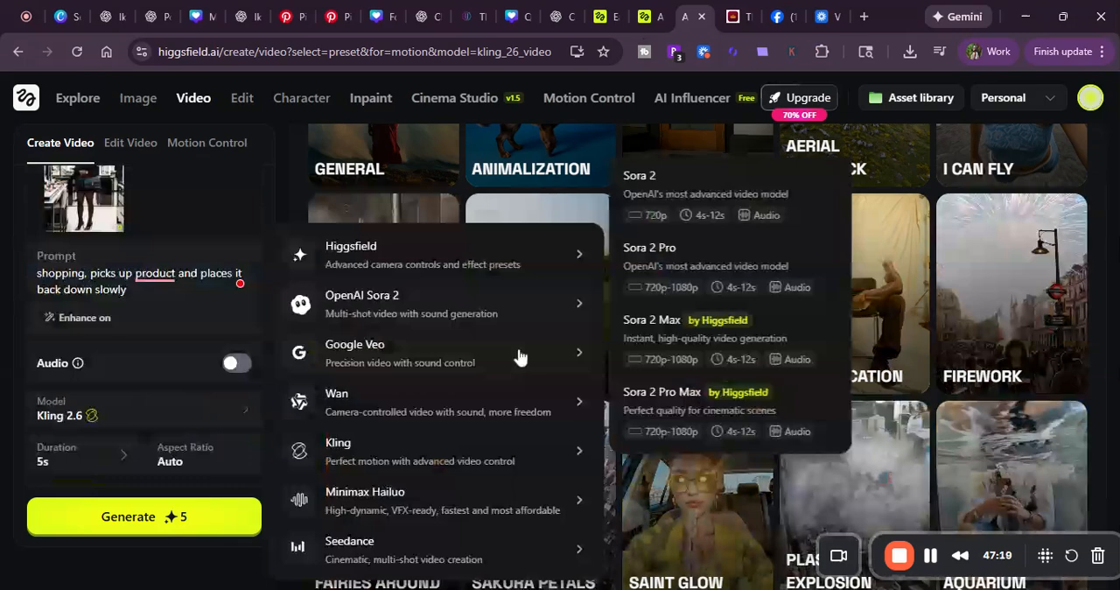
# Step: Switch the video model for the shopping clip to Sora 2 Pro
pyautogui.moveTo(520, 357)
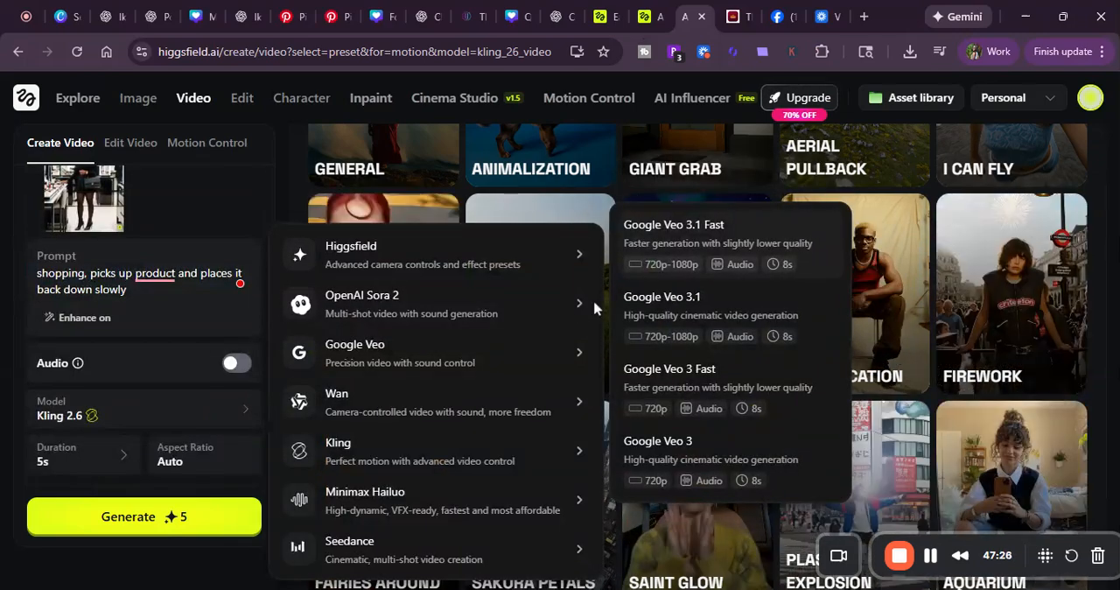
pyautogui.moveTo(525, 315)
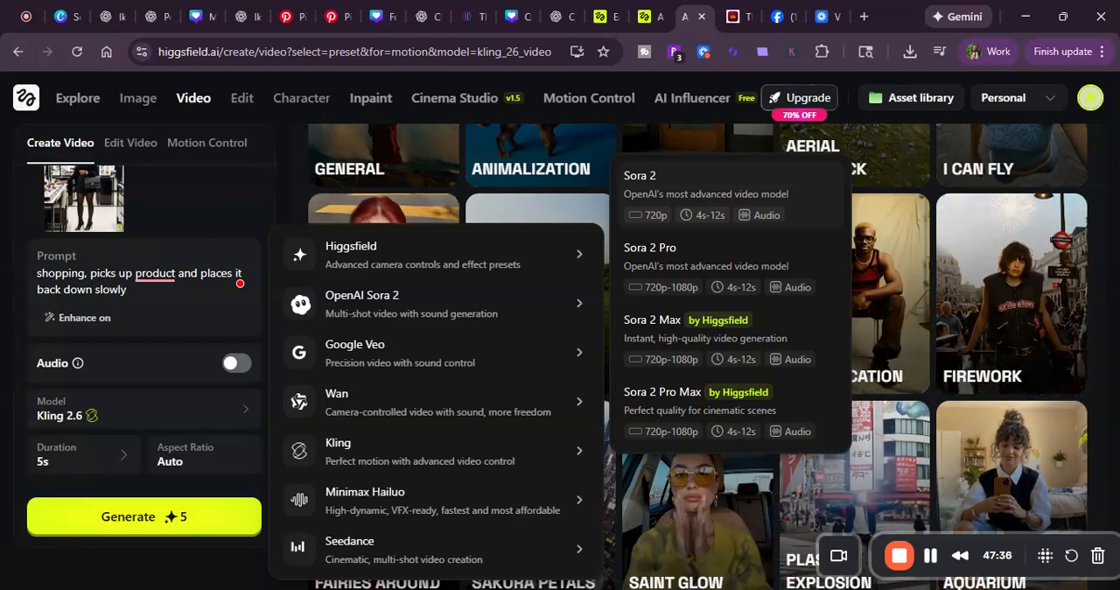
pyautogui.click(778, 276)
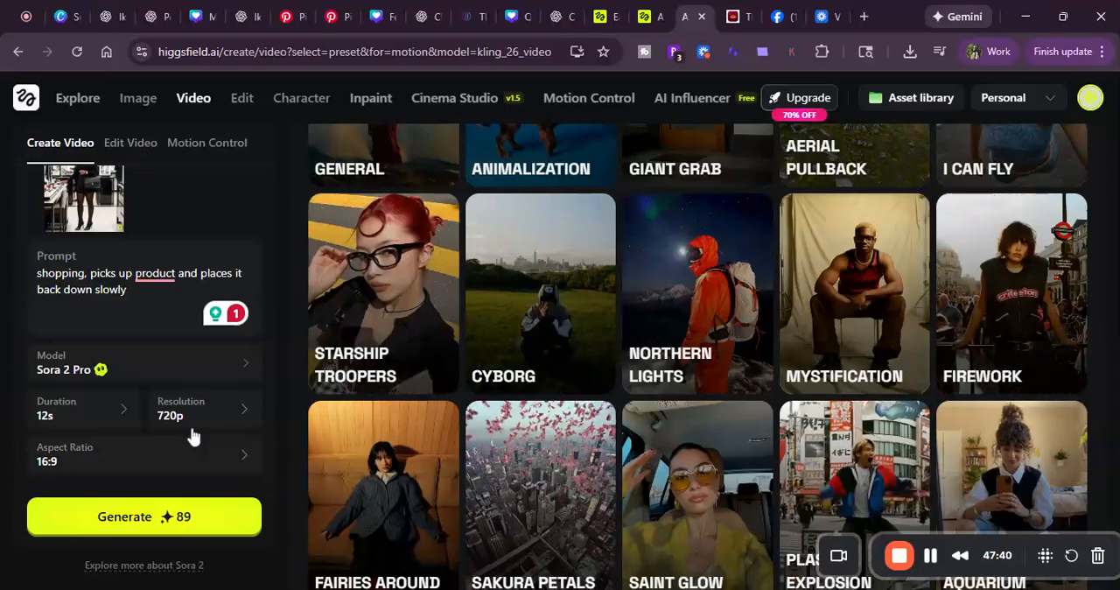
# Step: Configure the shopping clip with a 4s duration, 1080p resolution and 9:16 aspect ratio
pyautogui.click(125, 415)
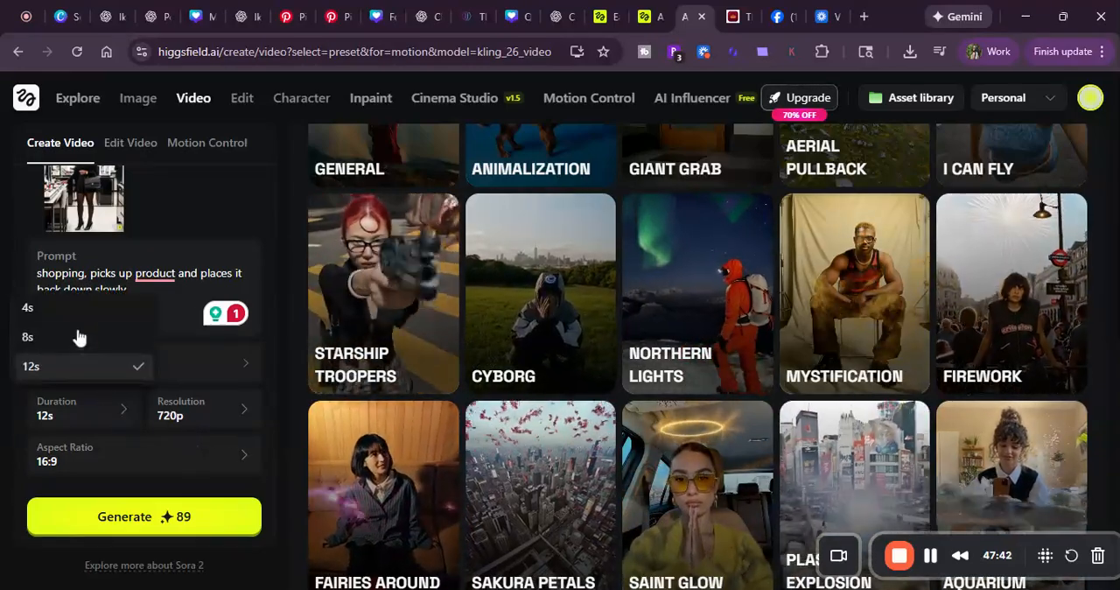
pyautogui.click(83, 313)
pyautogui.click(235, 417)
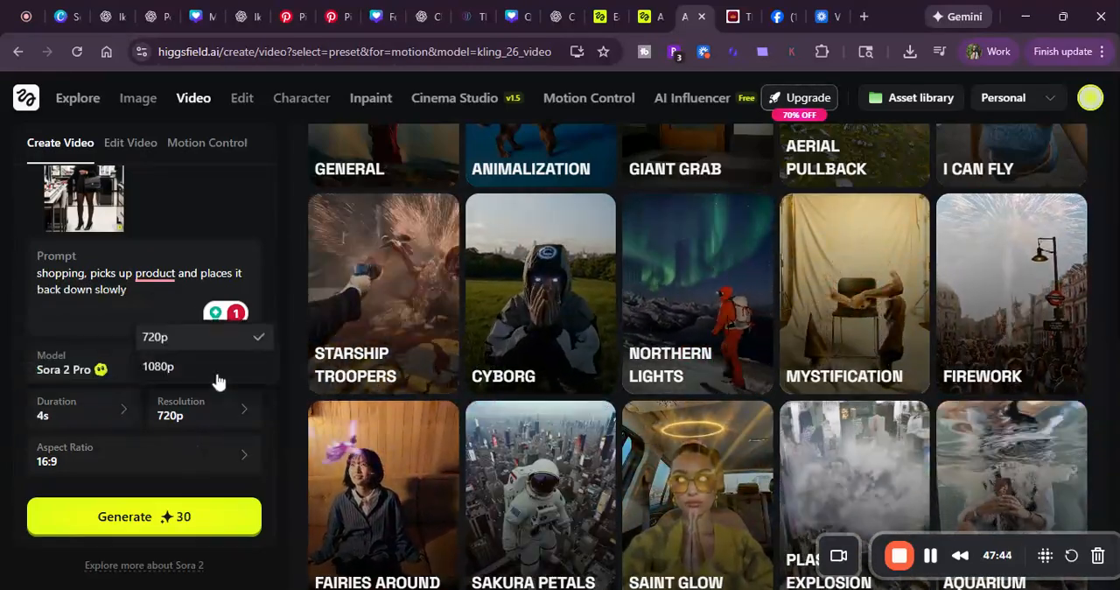
pyautogui.click(211, 369)
pyautogui.click(152, 442)
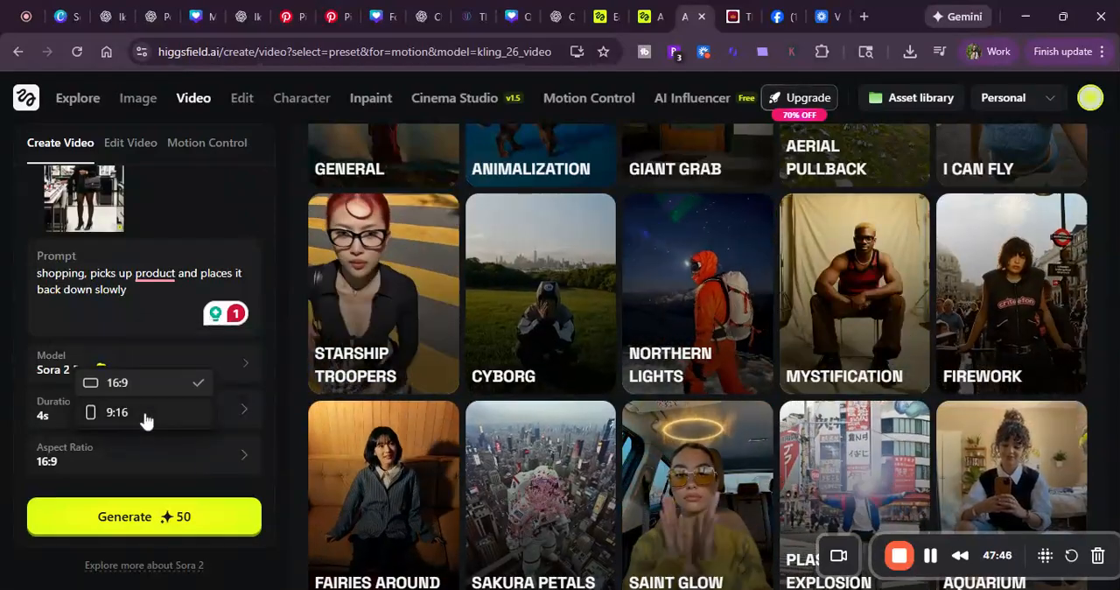
pyautogui.click(146, 417)
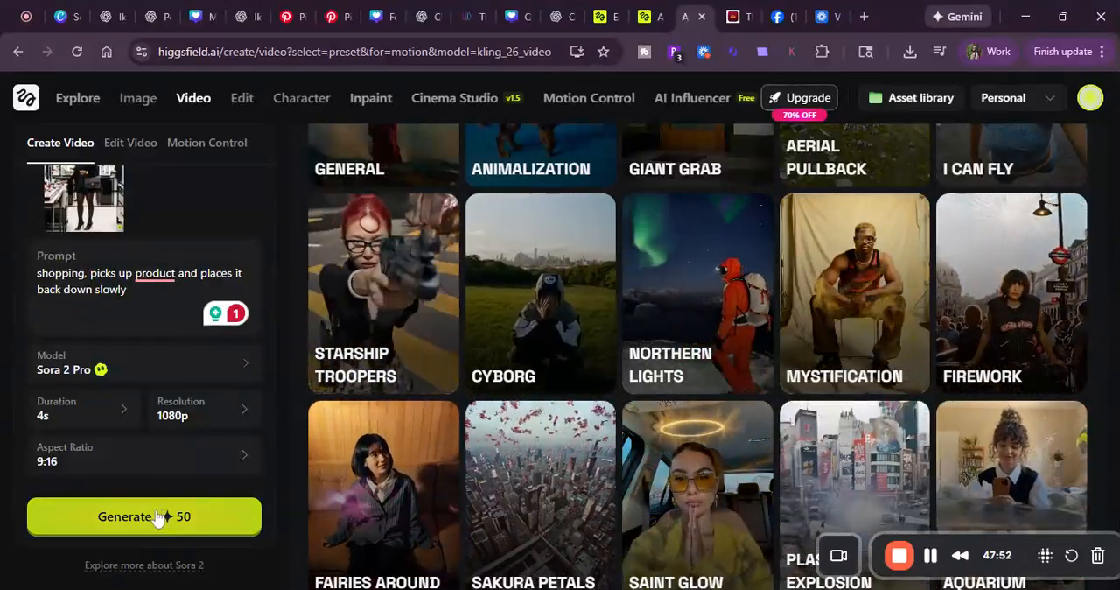
# Step: Try to generate the shopping video twice with Sora 2 Pro, and close the preset gallery to return to the history
pyautogui.click(158, 518)
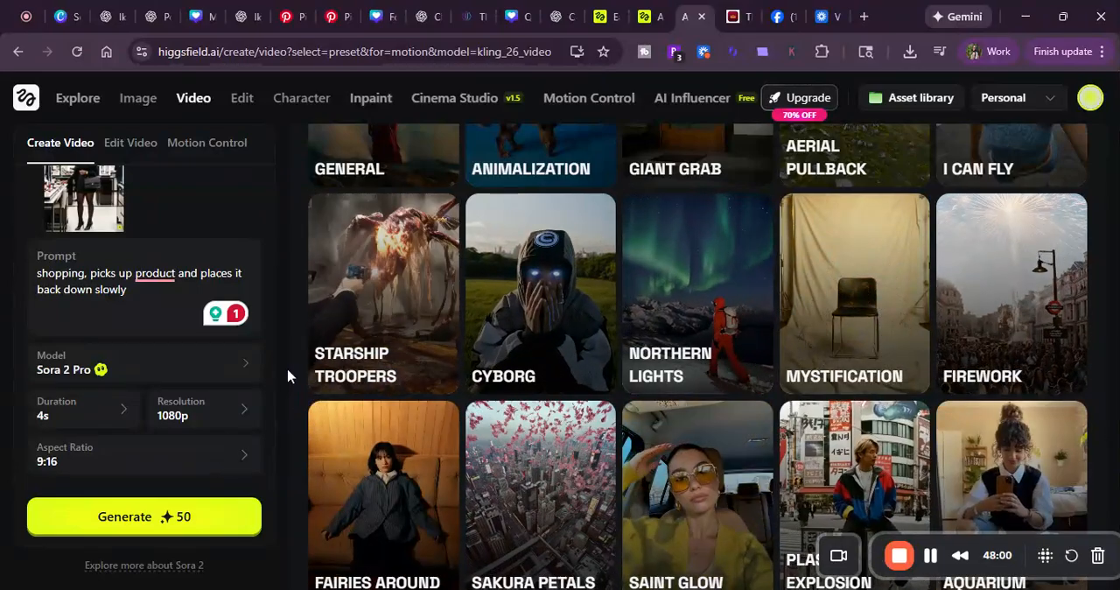
pyautogui.scroll(-2, 251, 353)
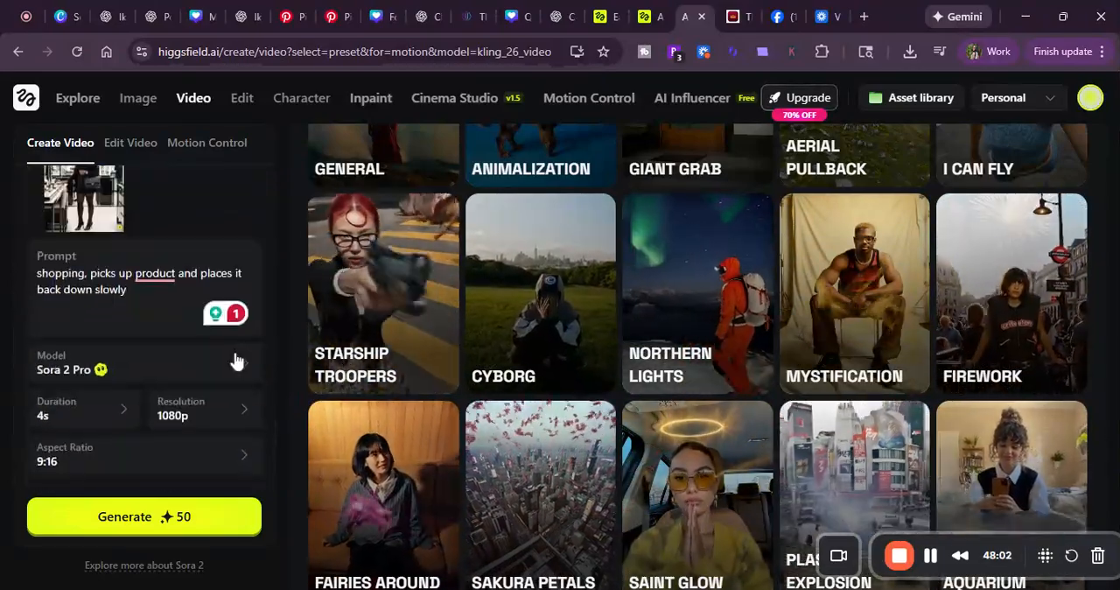
pyautogui.scroll(3, 393, 357)
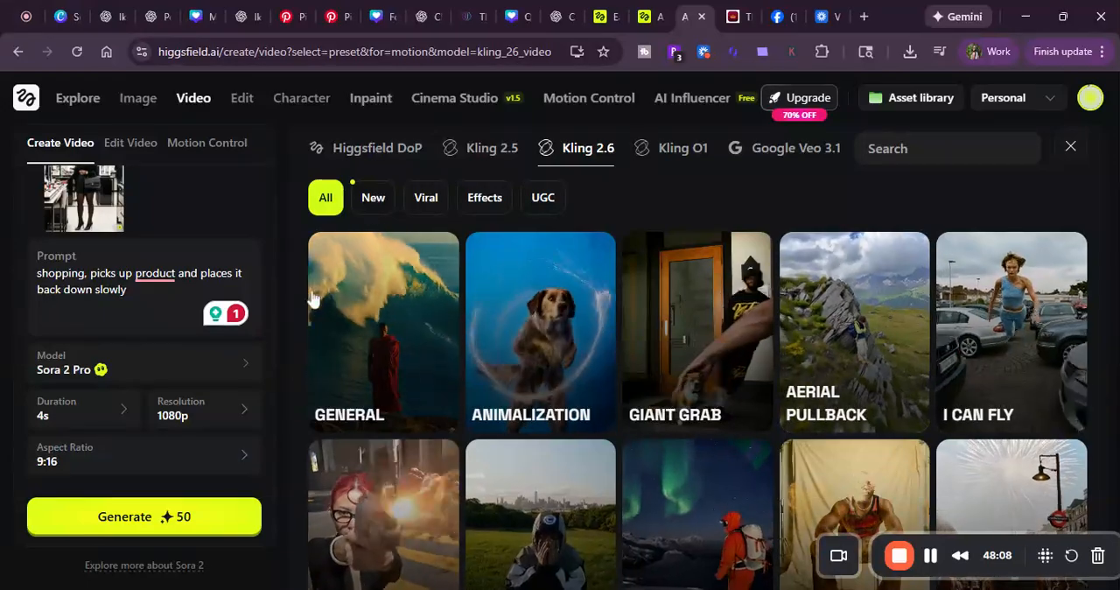
pyautogui.click(155, 523)
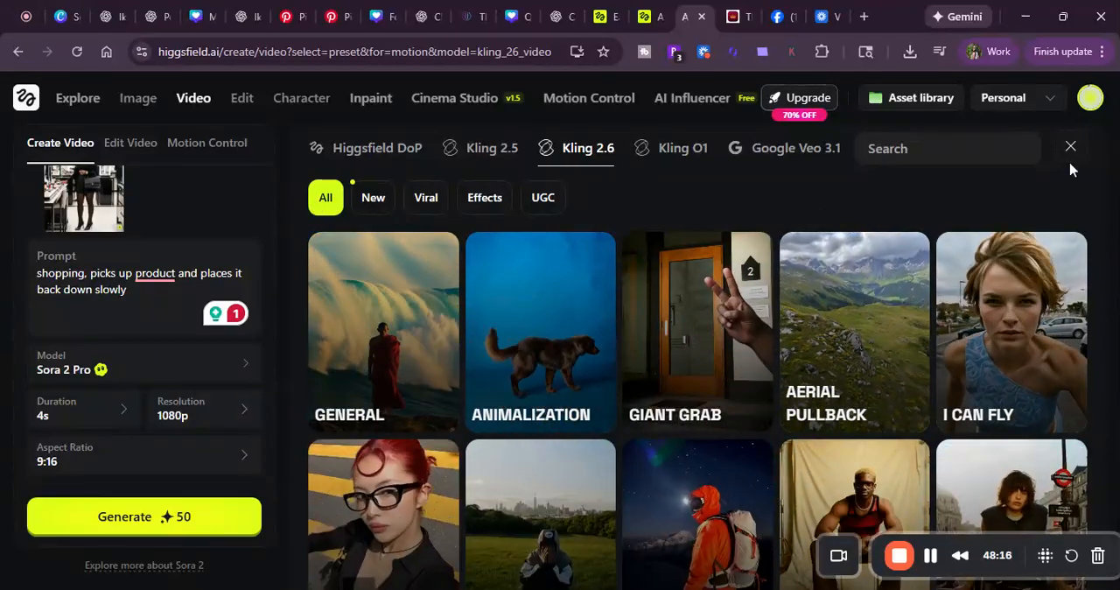
pyautogui.click(1071, 146)
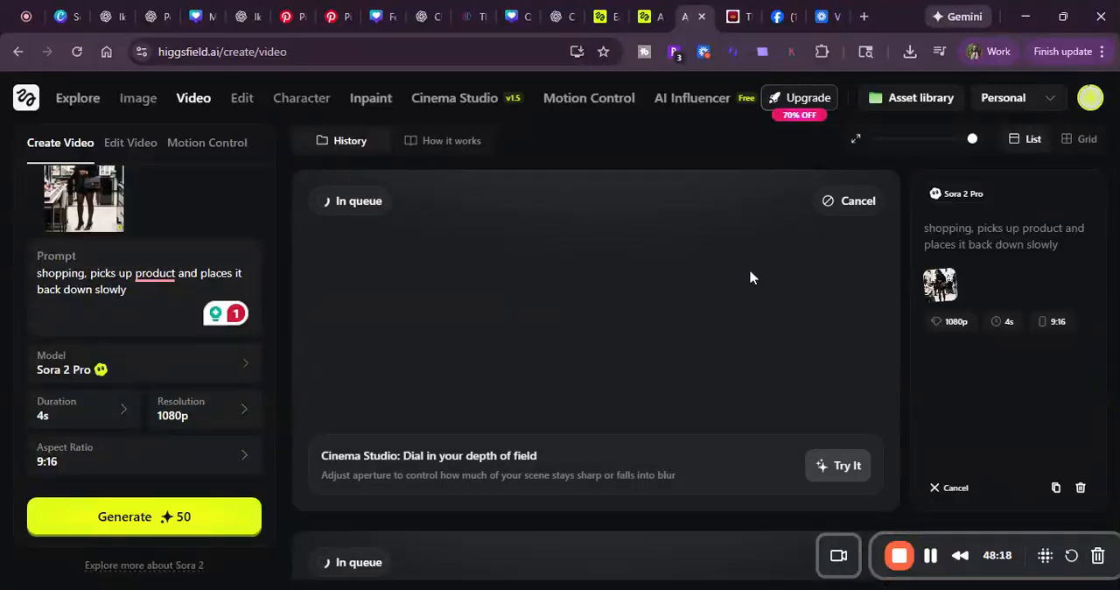
# Step: Check the status of the two Sora 2 Pro shopping videos in the history
pyautogui.scroll(-5, 821, 302)
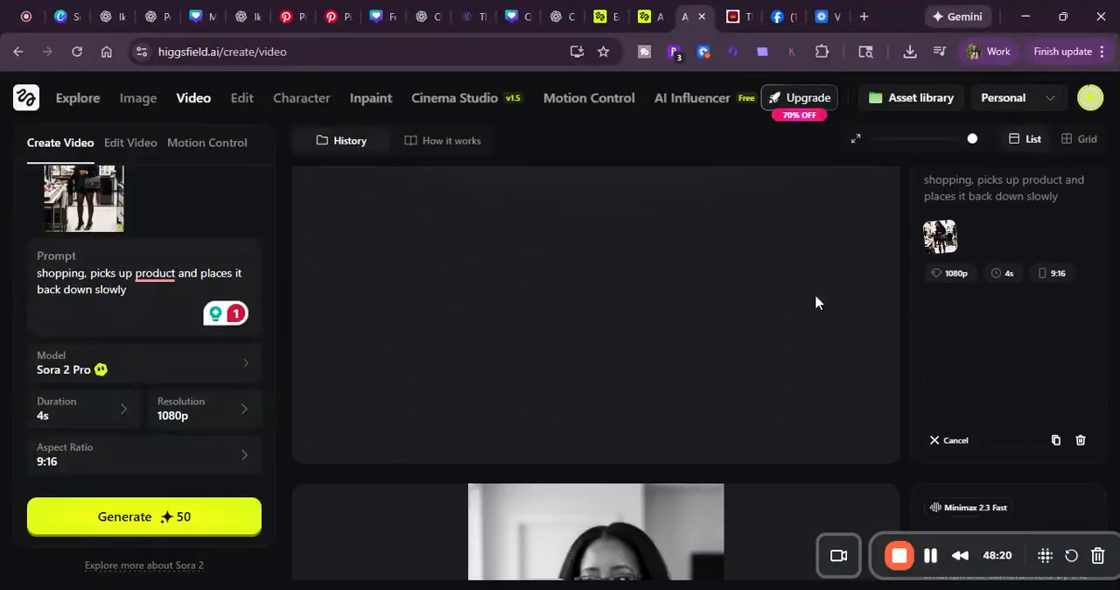
pyautogui.scroll(2, 821, 307)
pyautogui.scroll(1, 821, 315)
pyautogui.scroll(3, 821, 326)
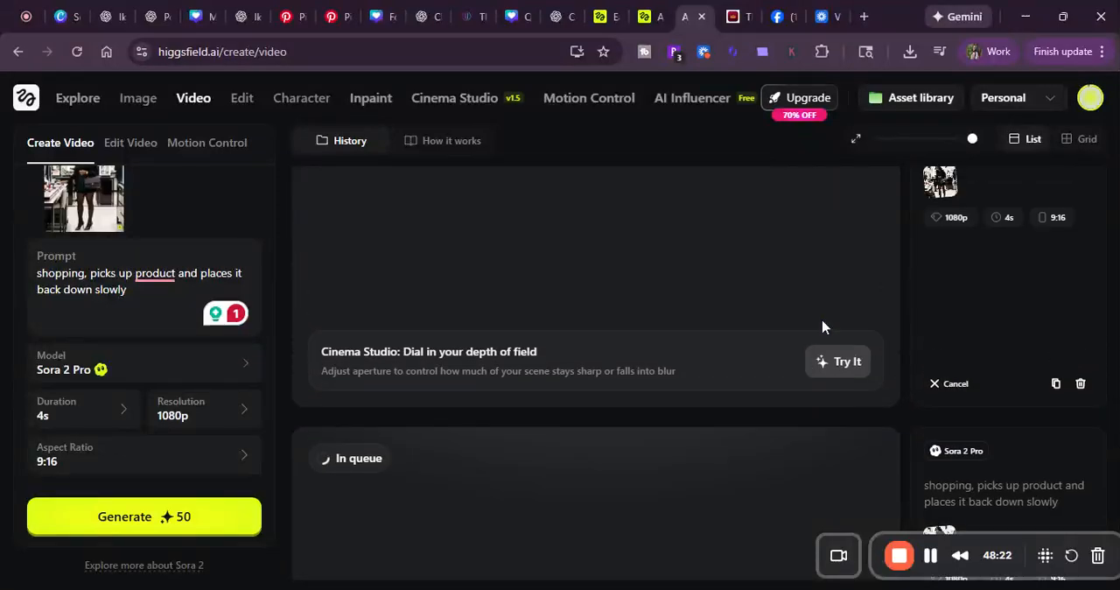
pyautogui.scroll(-3, 821, 326)
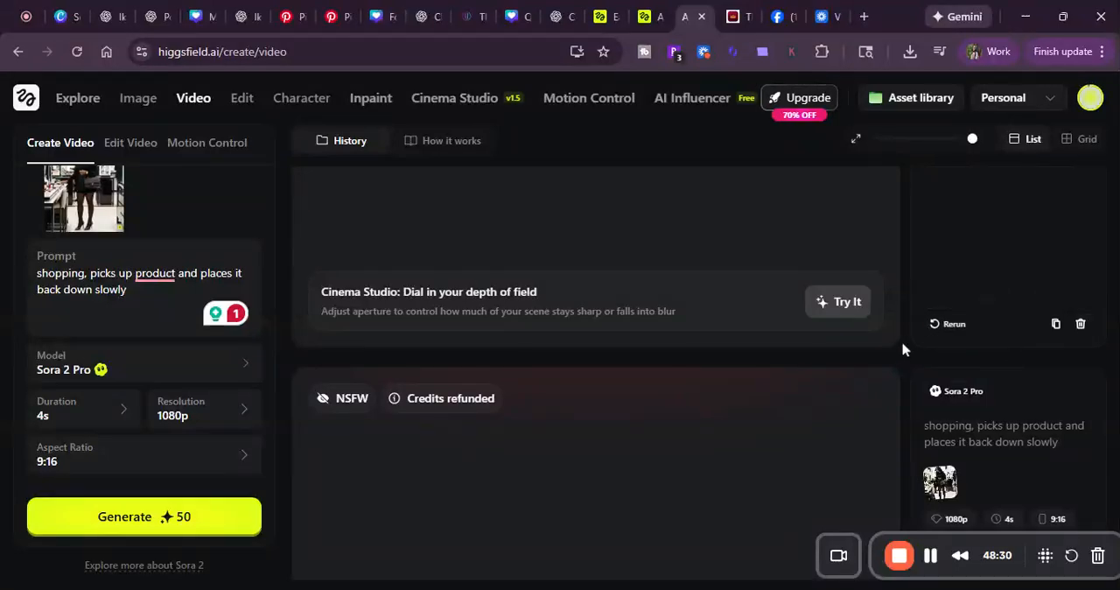
pyautogui.scroll(-3, 898, 363)
pyautogui.scroll(1, 897, 362)
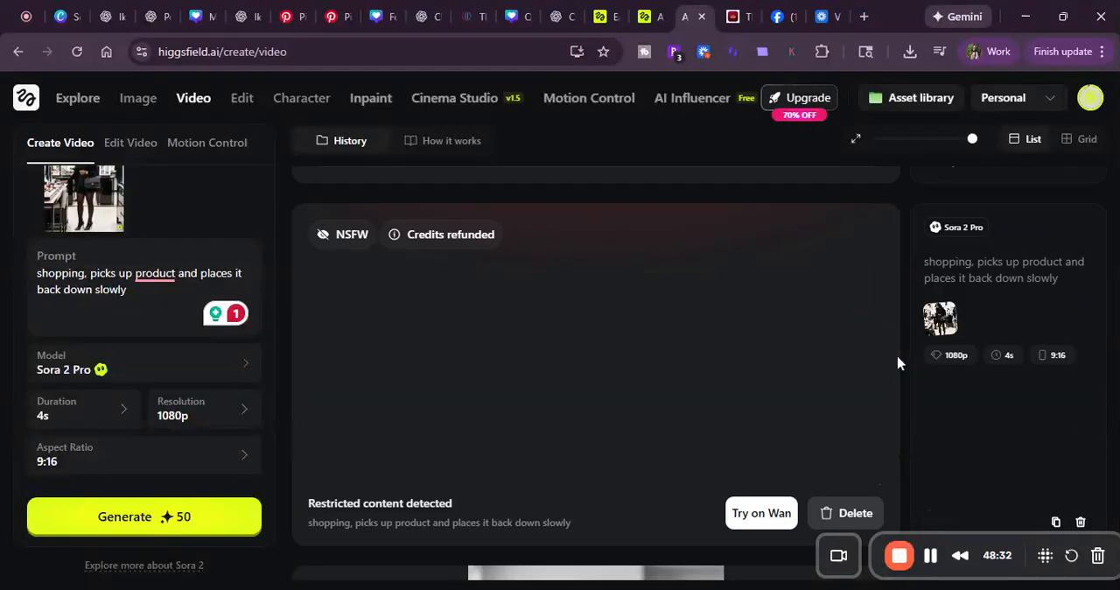
pyautogui.scroll(1, 412, 313)
pyautogui.scroll(-2, 455, 324)
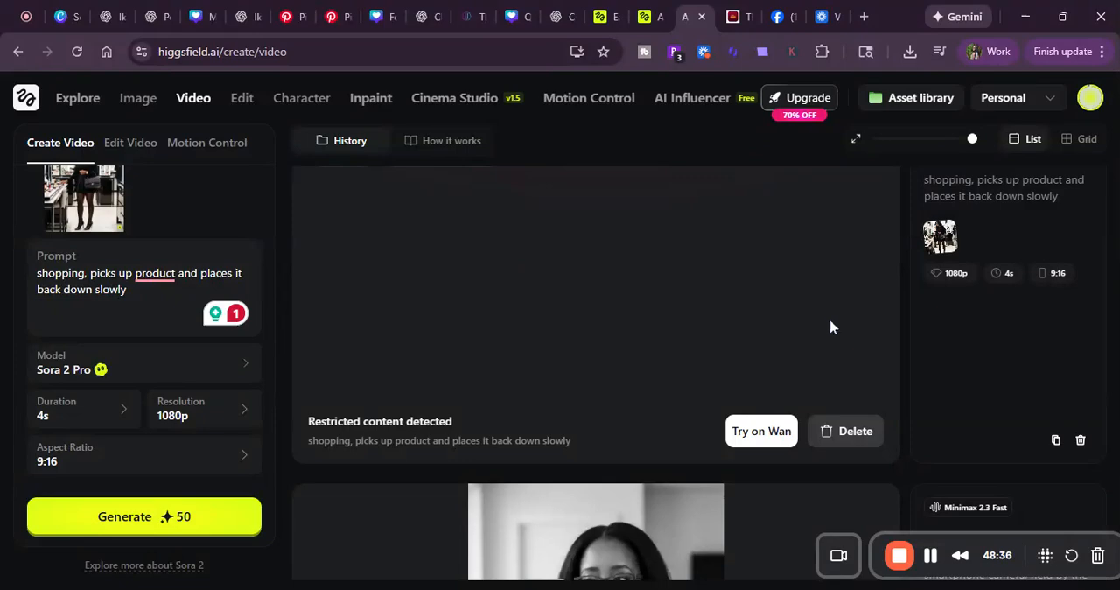
# Step: Permanently delete the newest restricted Sora 2 Pro shopping entry from the history
pyautogui.scroll(-2, 741, 376)
pyautogui.scroll(1, 740, 377)
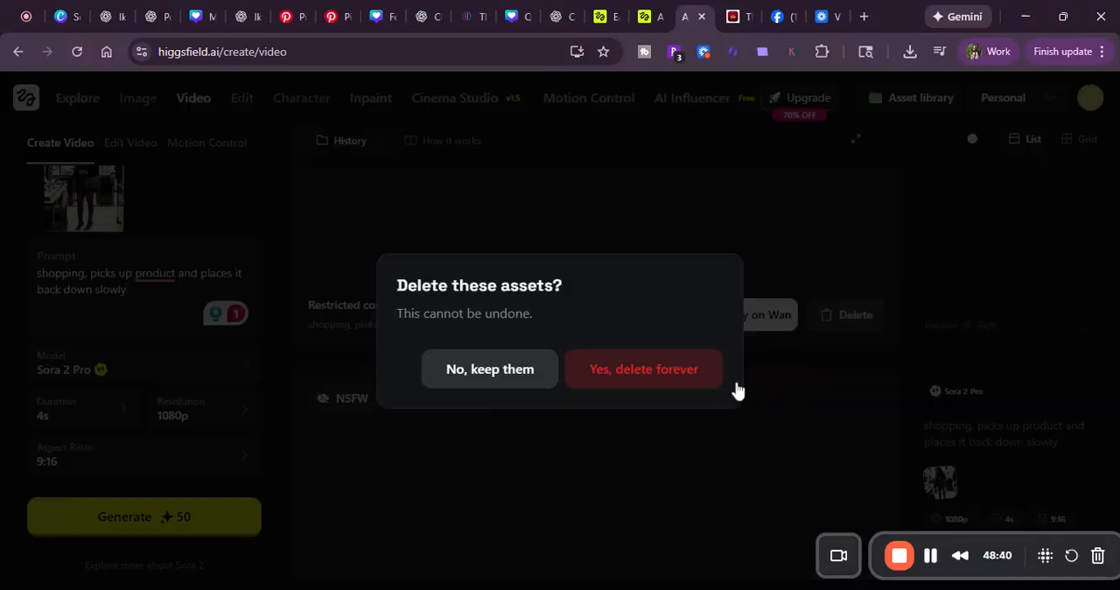
pyautogui.click(656, 385)
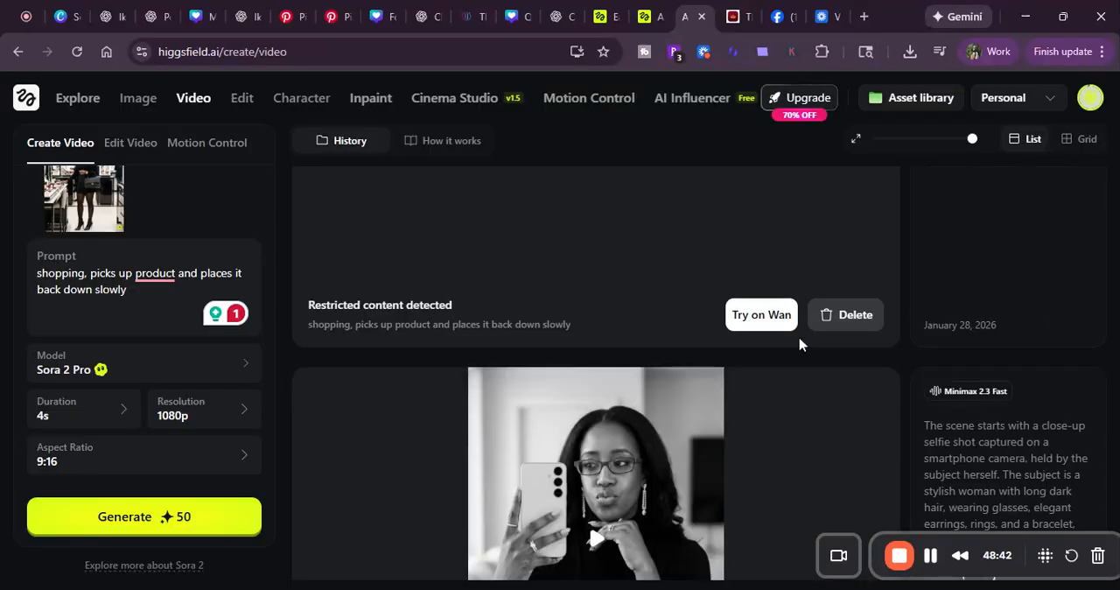
# Step: Retry the remaining restricted shopping clip on Wan, generating it with Wan 2.5 Fast at 5s and 1080p
pyautogui.click(758, 324)
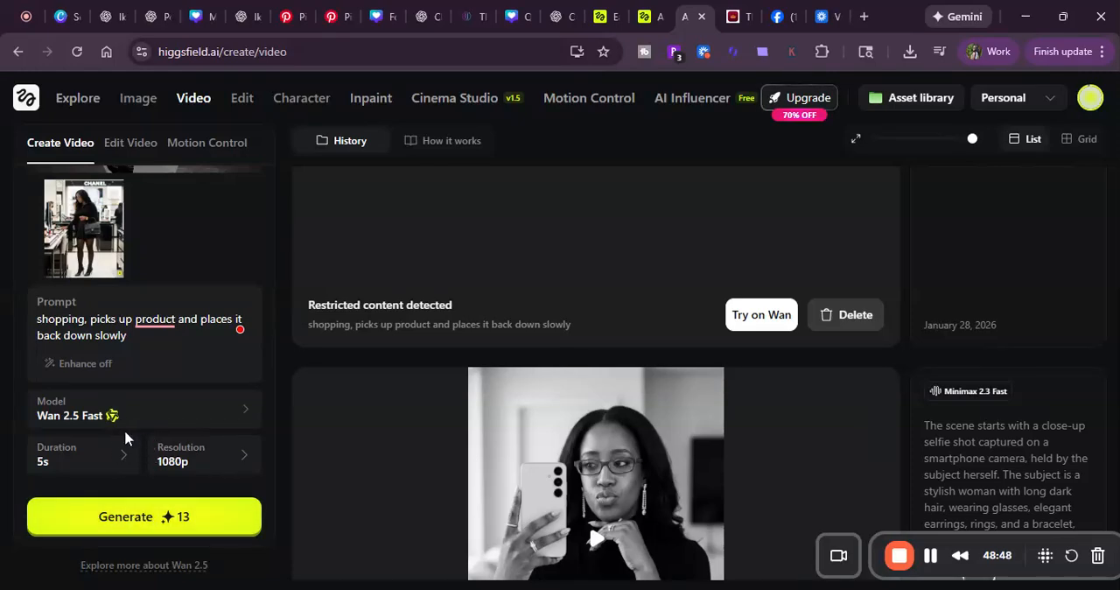
pyautogui.scroll(2, 126, 438)
pyautogui.scroll(-2, 127, 429)
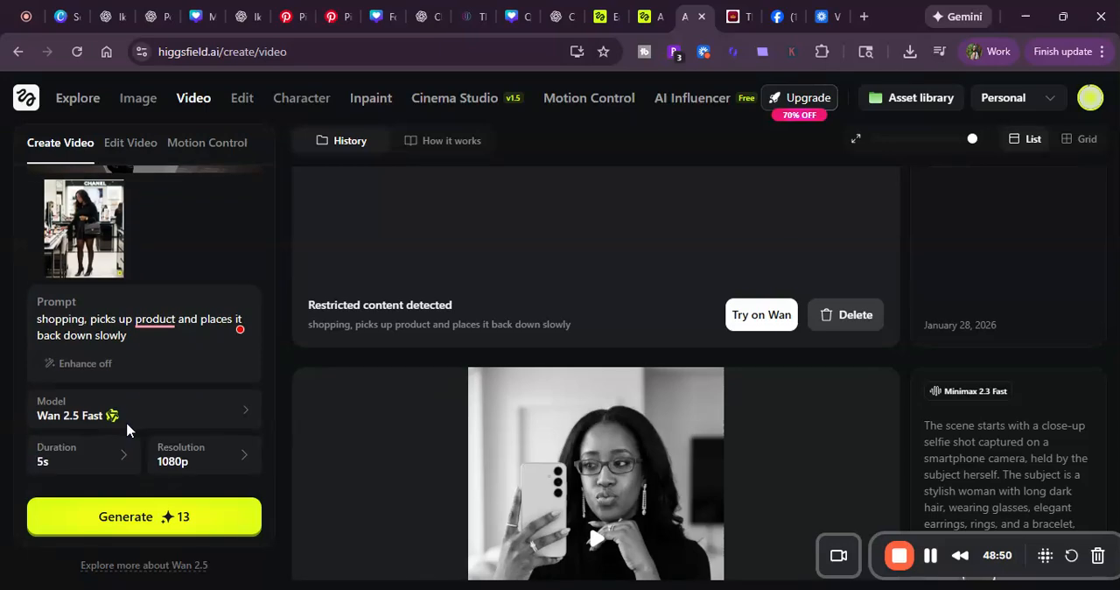
pyautogui.click(145, 510)
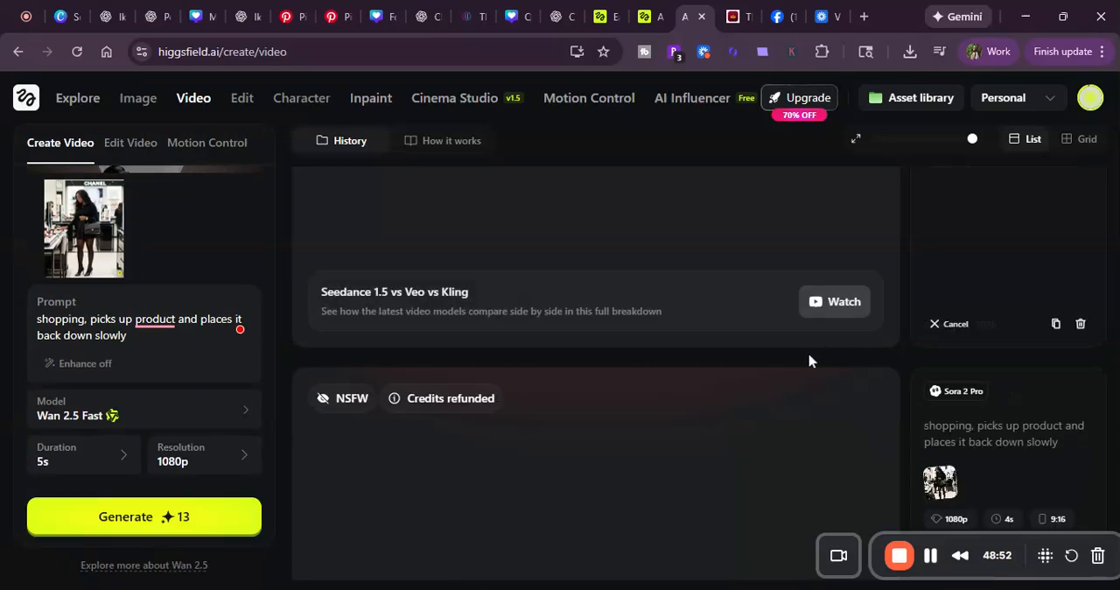
# Step: Permanently delete the remaining restricted Sora 2 Pro entry and return to the Wan 2.5 Fast generation in the history
pyautogui.scroll(-3, 809, 360)
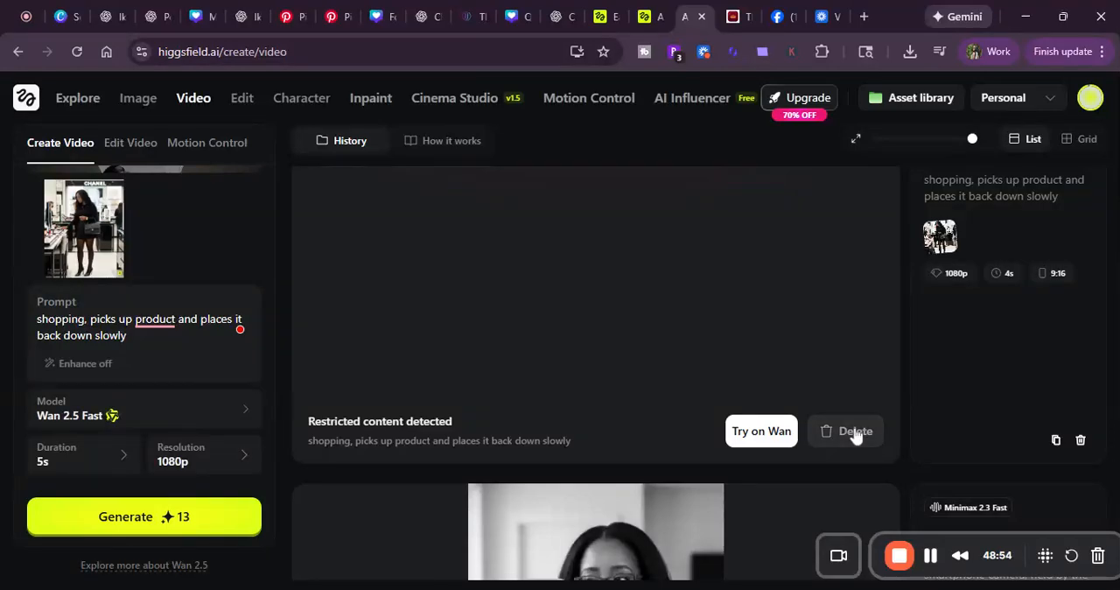
pyautogui.click(854, 431)
pyautogui.click(644, 369)
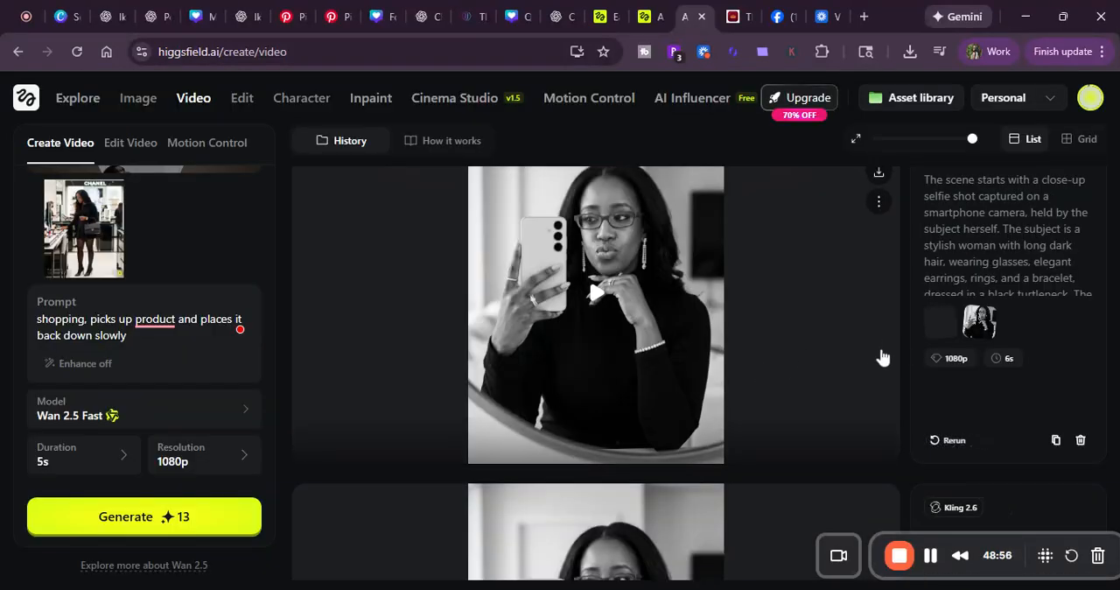
pyautogui.scroll(2, 903, 353)
pyautogui.scroll(2, 901, 358)
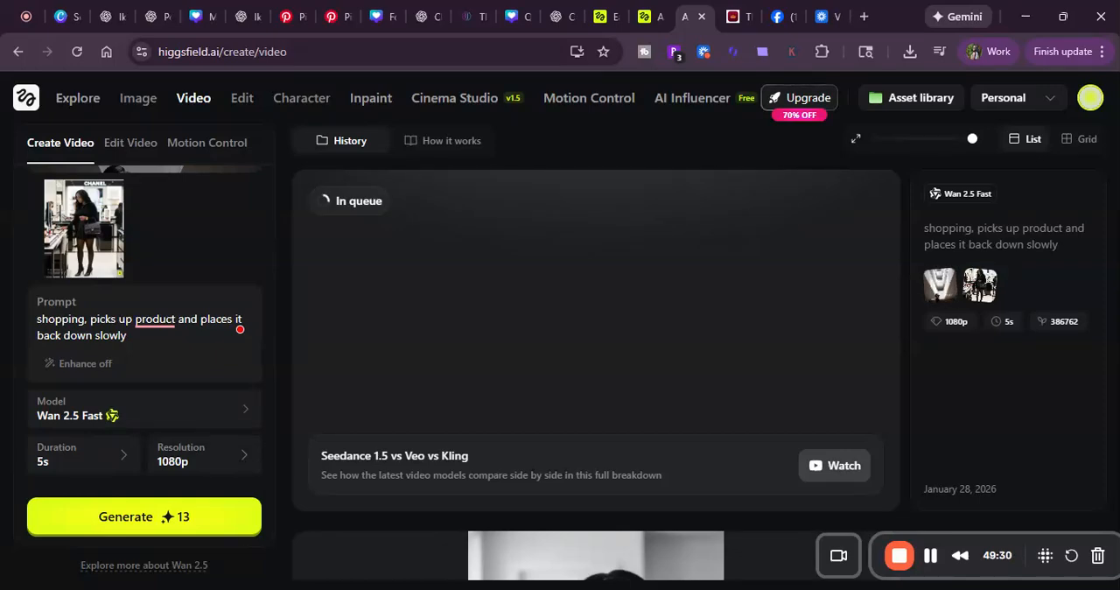
pyautogui.moveTo(251, 104)
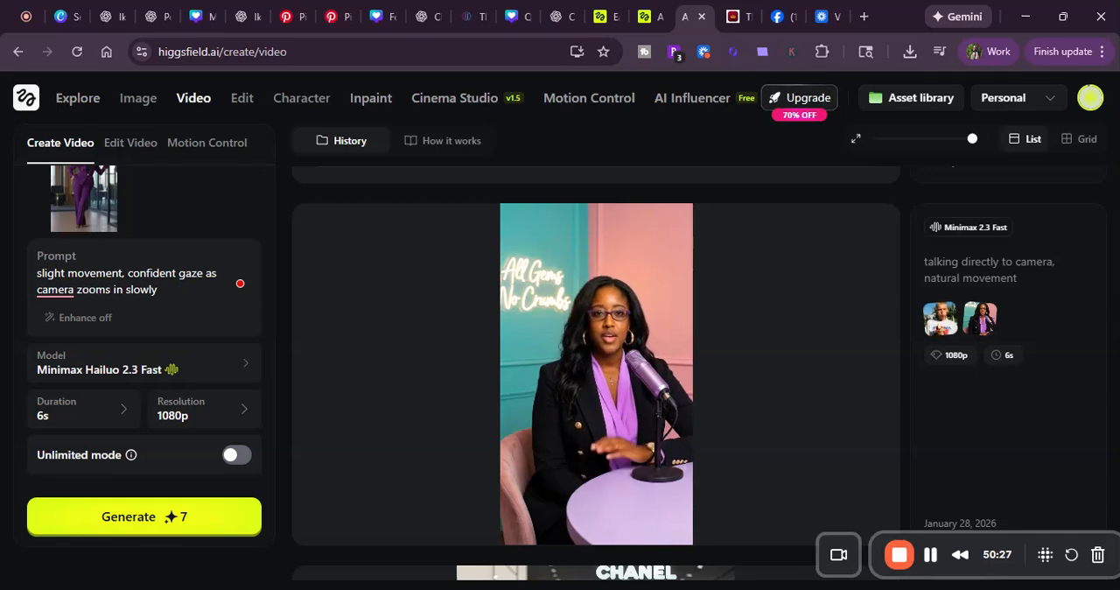
pyautogui.moveTo(297, 103)
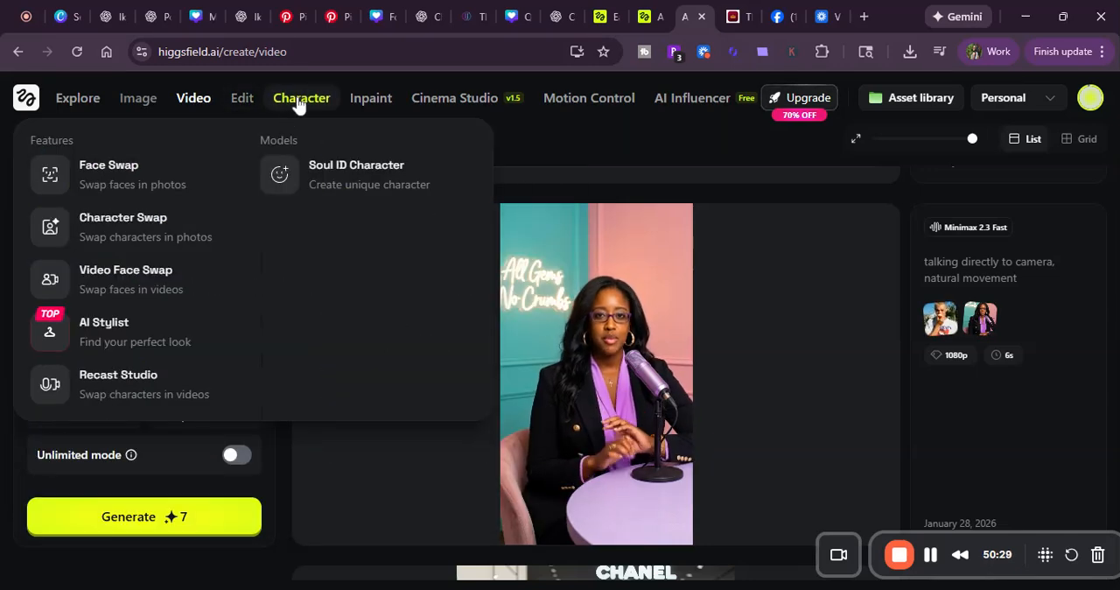
pyautogui.moveTo(240, 102)
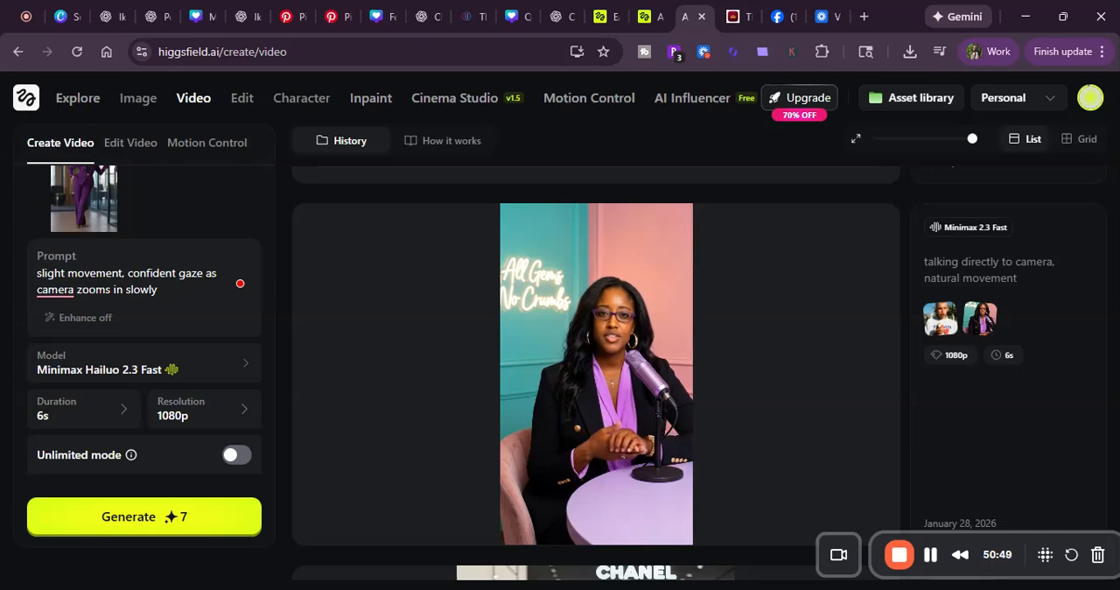
# Step: Play the Minimax 2.3 Fast video of the woman talking directly to camera at the podcast microphone
pyautogui.moveTo(339, 492)
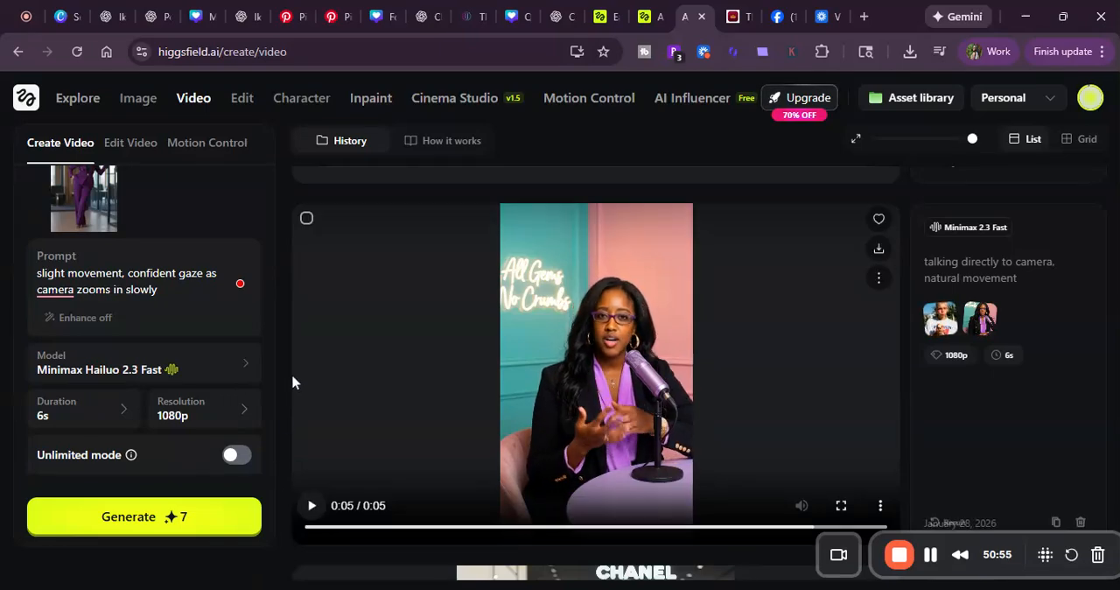
pyautogui.click(311, 501)
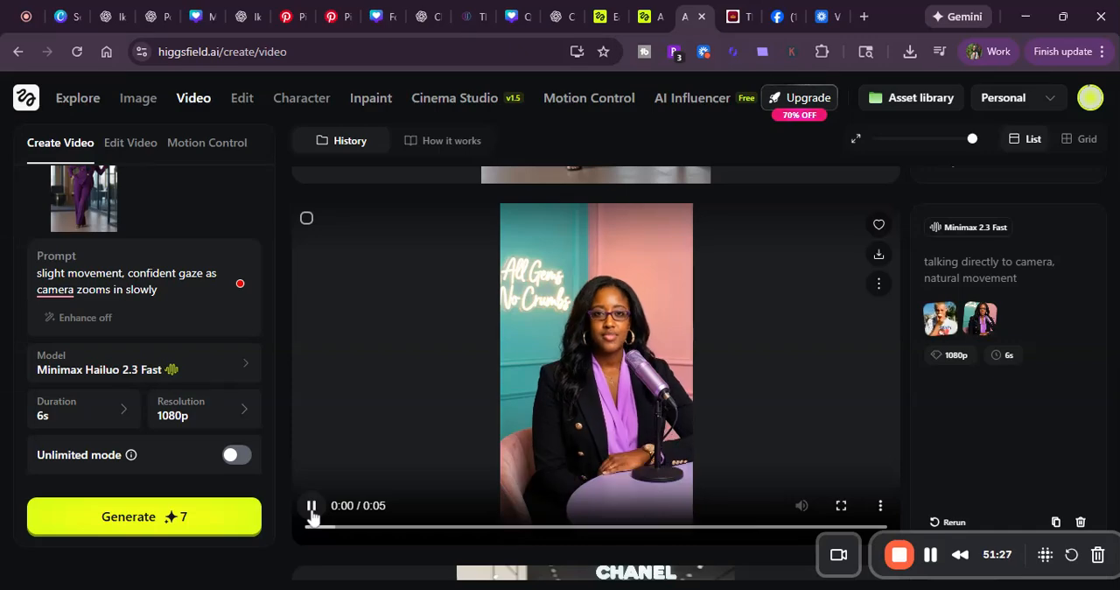
# Step: Play the Minimax 2.3 Fast video of the woman in the purple suit standing by the glass door
pyautogui.scroll(3, 307, 395)
pyautogui.scroll(1, 310, 402)
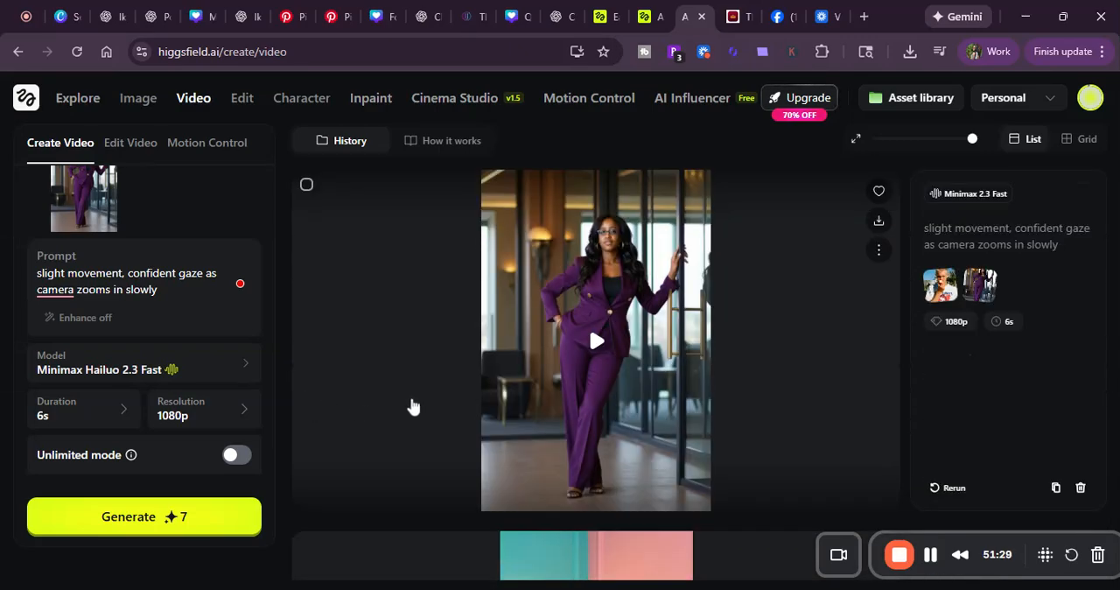
pyautogui.click(596, 343)
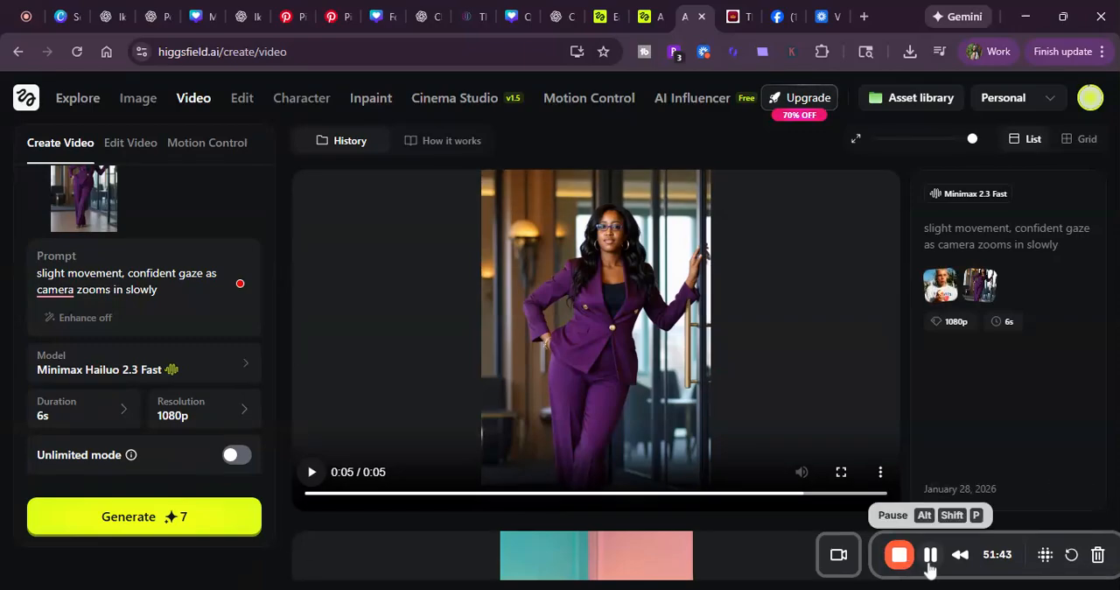
# Step: Compare the Minimax 2.3 Fast champagne toast videos with flickering candles in the generation history
pyautogui.scroll(-3, 866, 426)
pyautogui.scroll(-1, 884, 372)
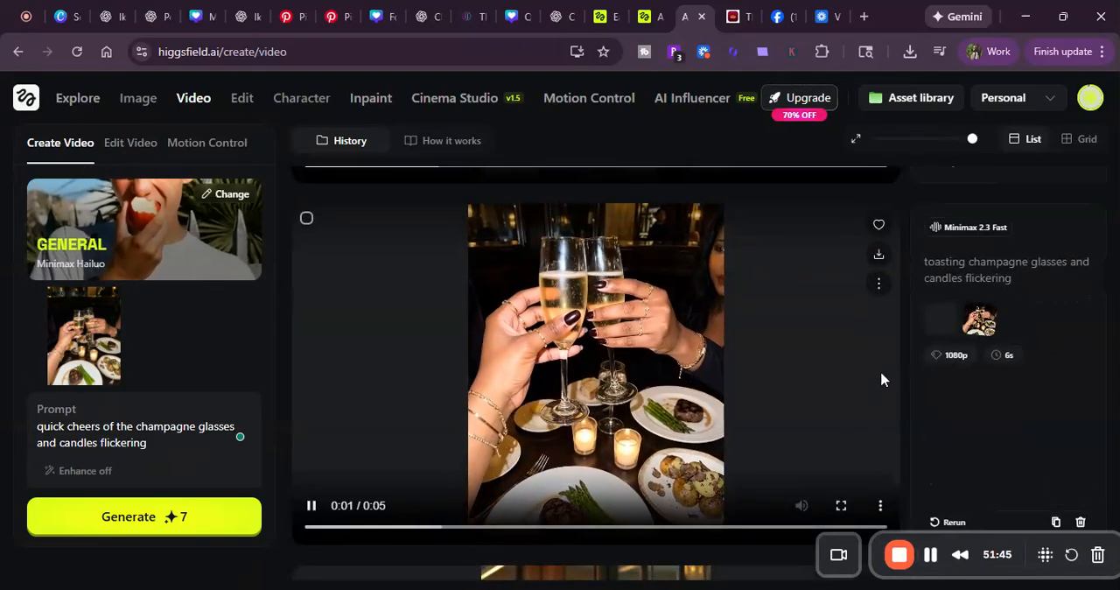
pyautogui.scroll(-2, 862, 381)
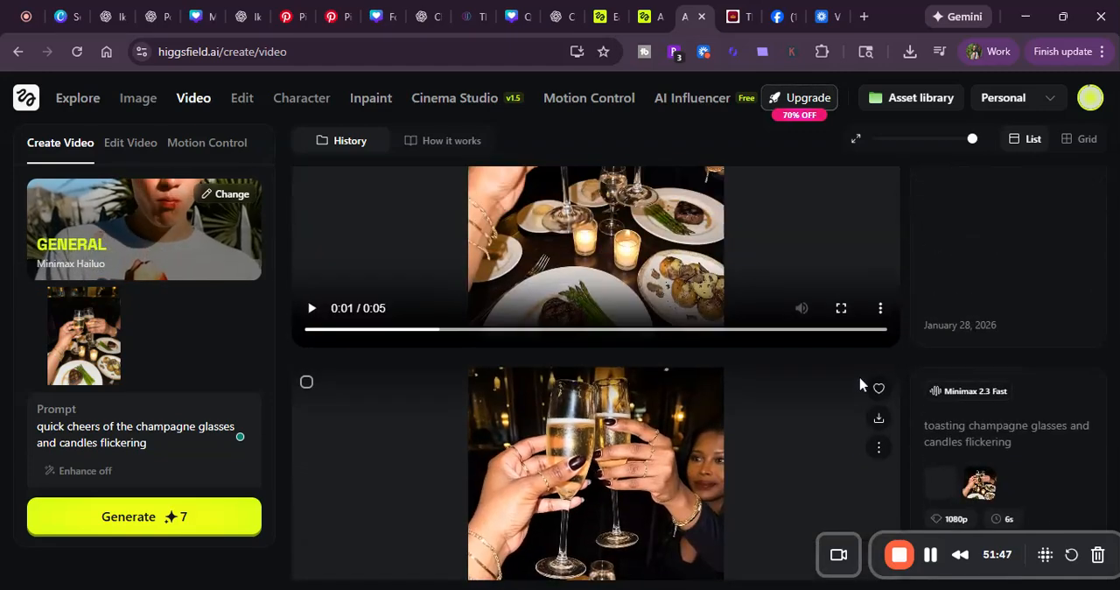
pyautogui.scroll(-3, 901, 353)
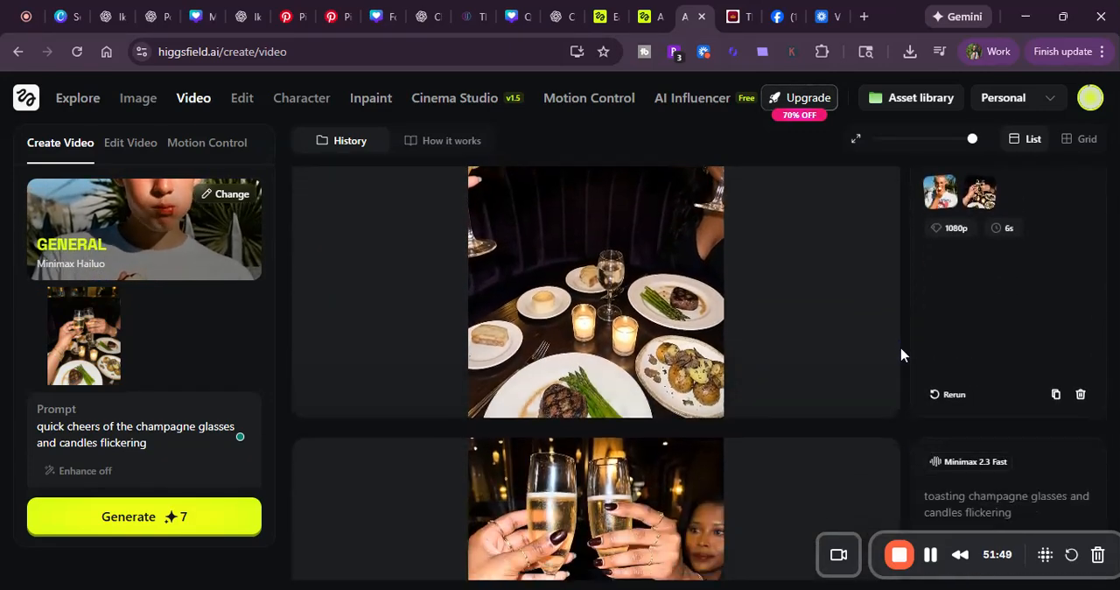
pyautogui.scroll(-2, 906, 354)
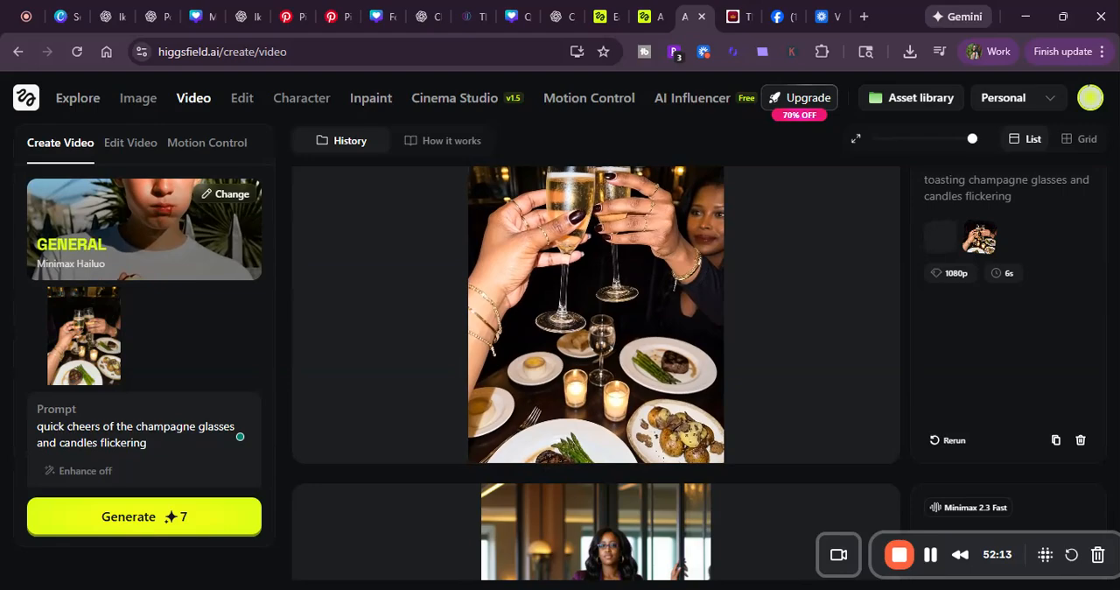
pyautogui.moveTo(183, 105)
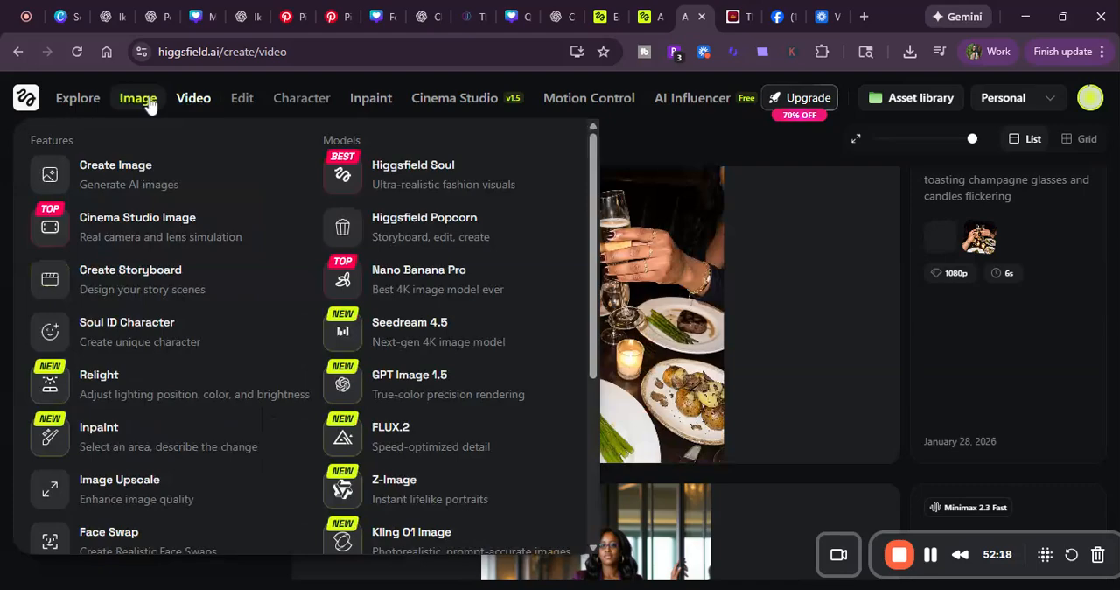
pyautogui.moveTo(242, 101)
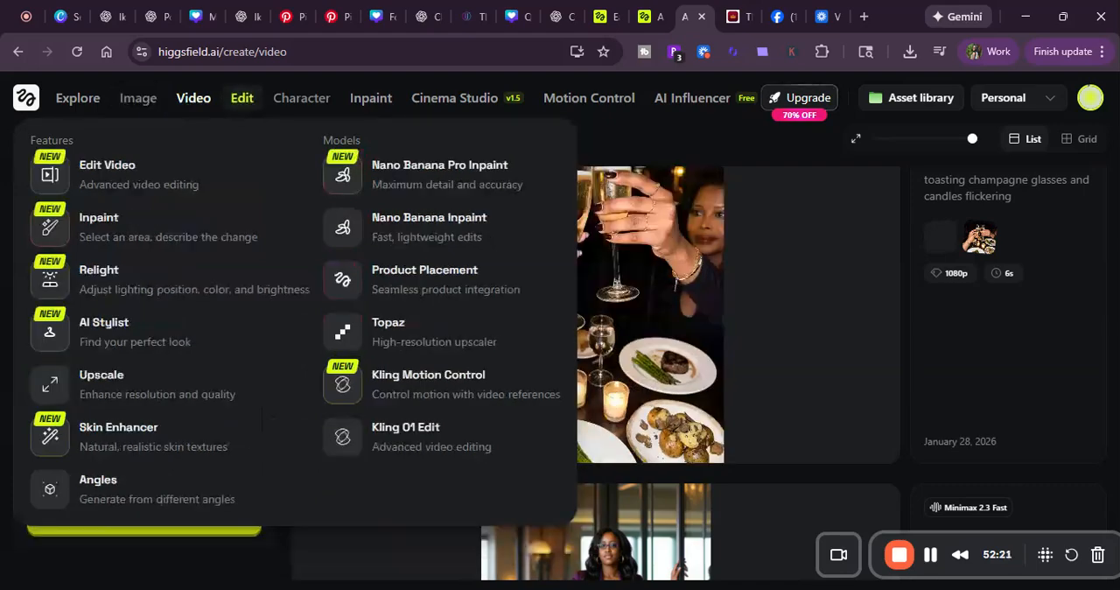